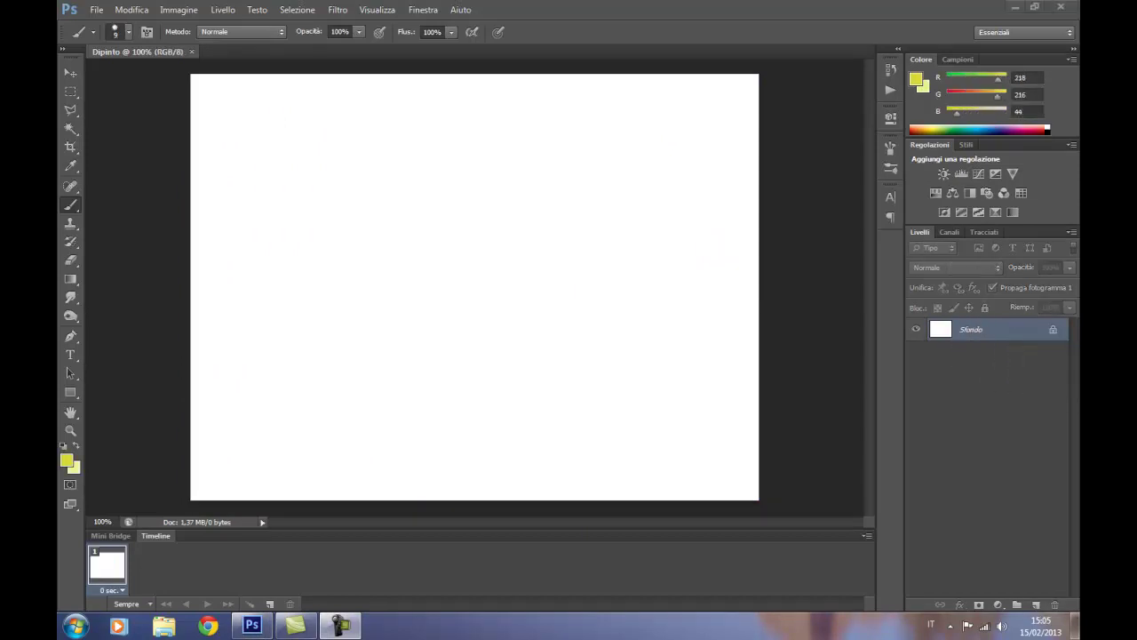
- Set the foreground colour to near-black dark blue 03010e
left_click(66, 460)
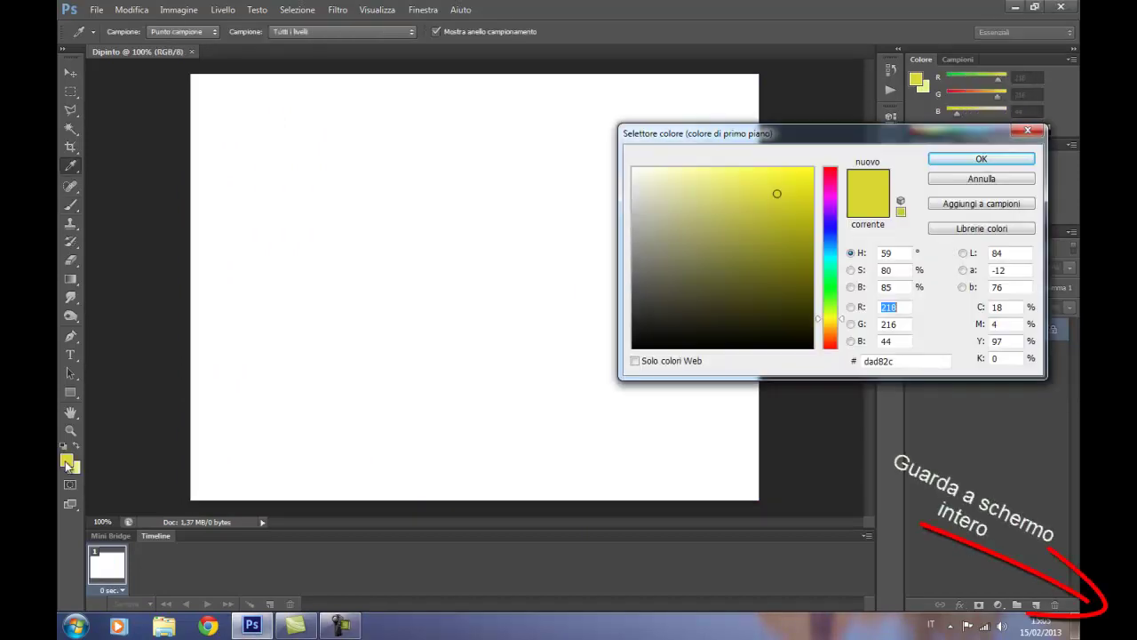
left_click(835, 230)
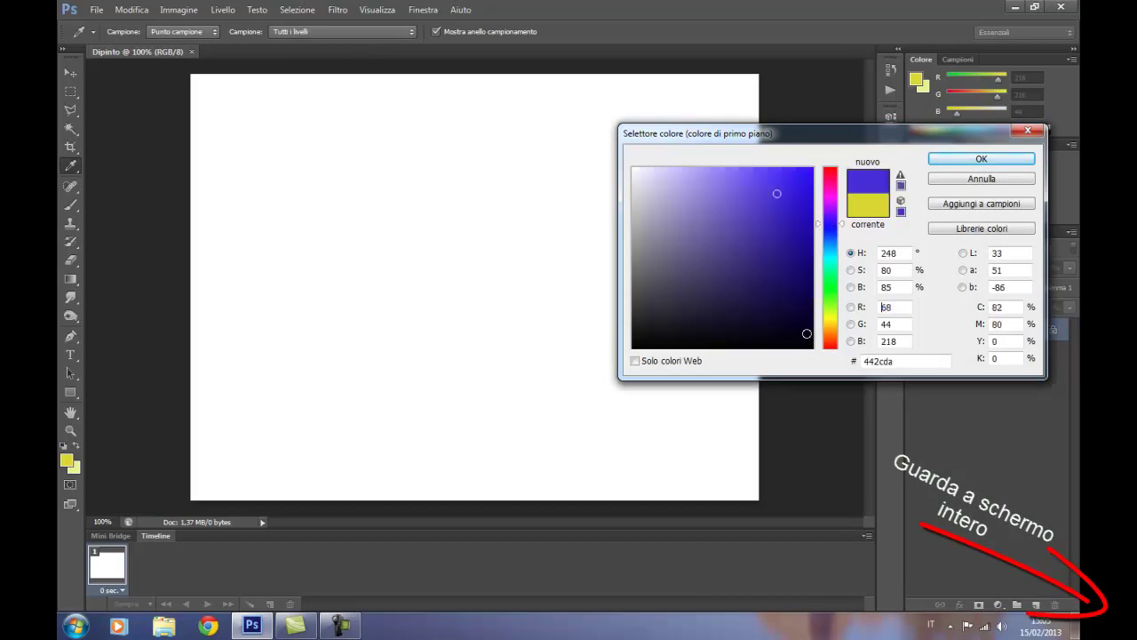
left_click(804, 338)
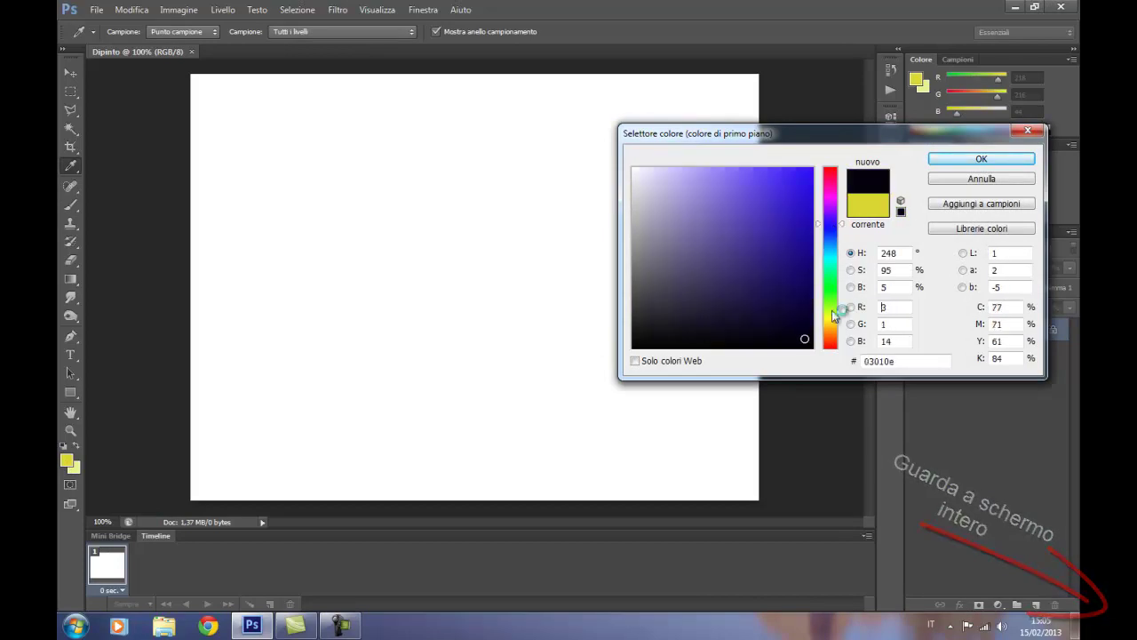
left_click(947, 163)
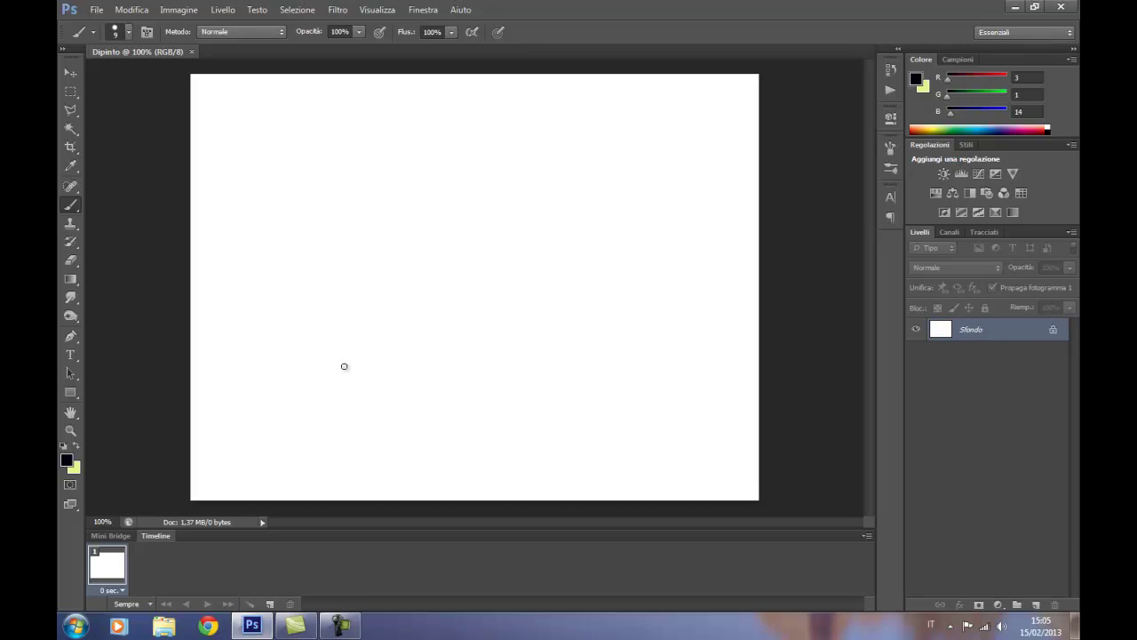
- Make teal 36c7cc the background colour, keeping near-black as foreground
left_click(78, 447)
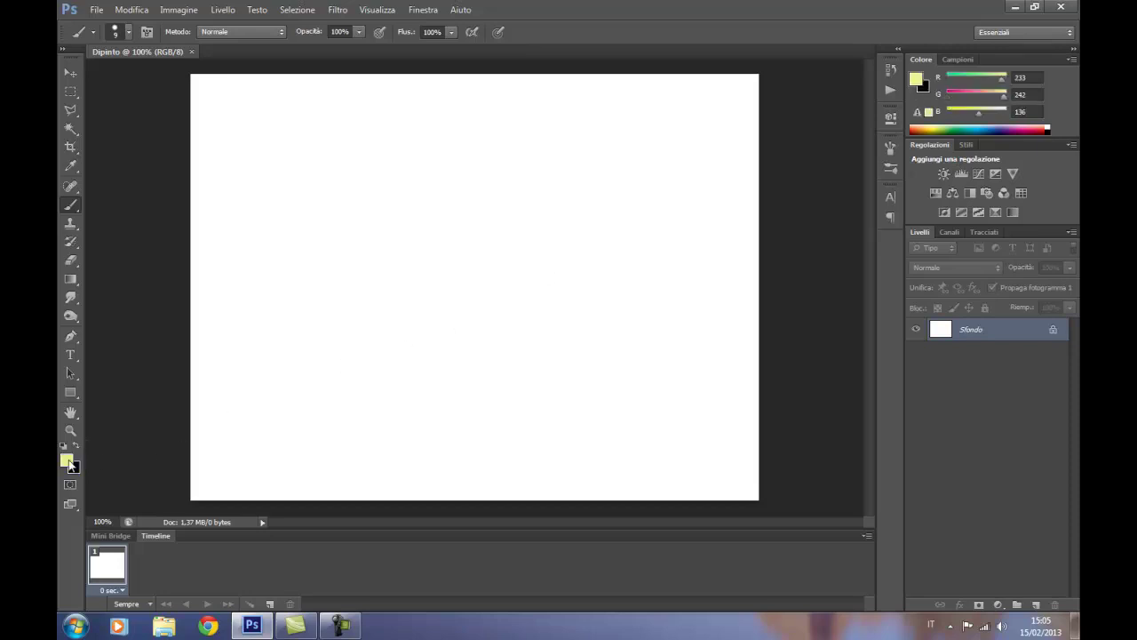
left_click(67, 460)
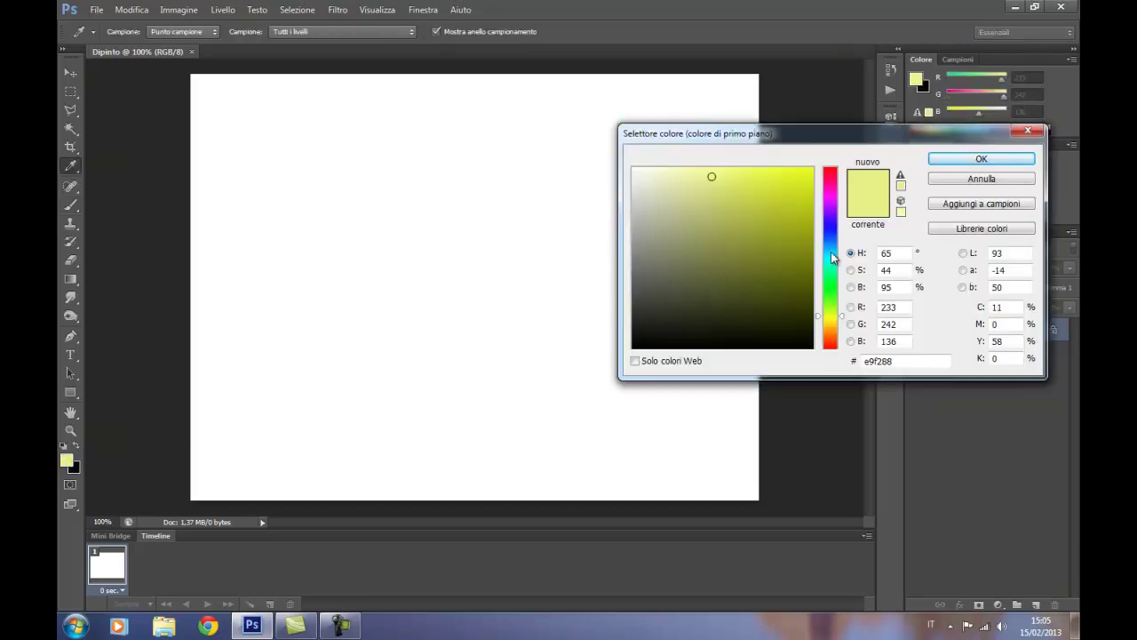
left_click(830, 257)
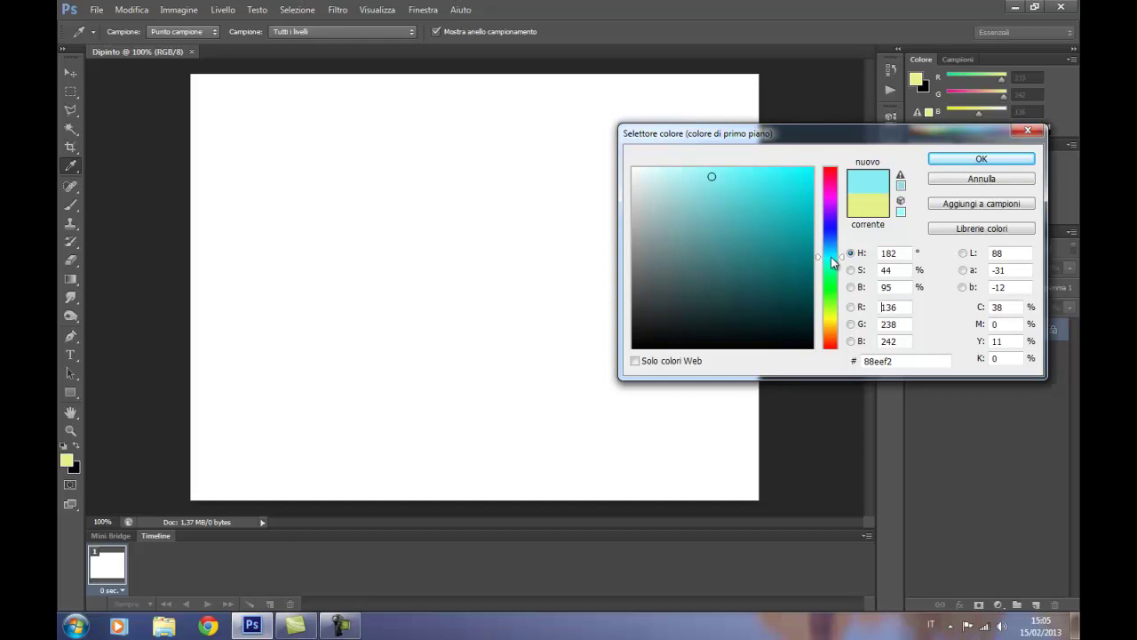
left_click(764, 204)
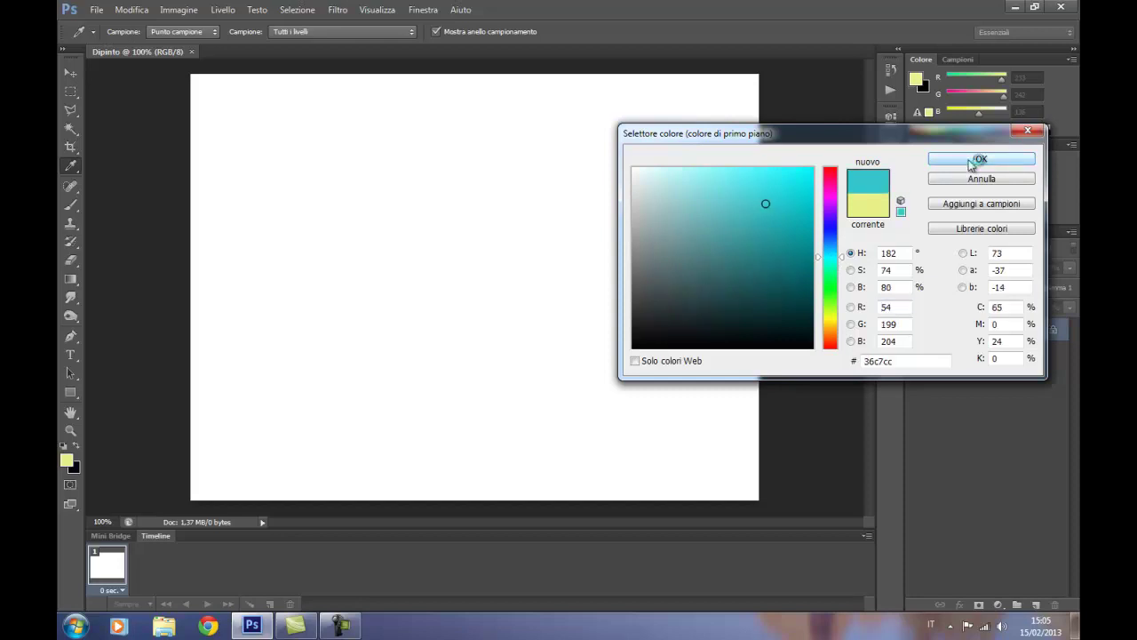
left_click(977, 159)
left_click(77, 448)
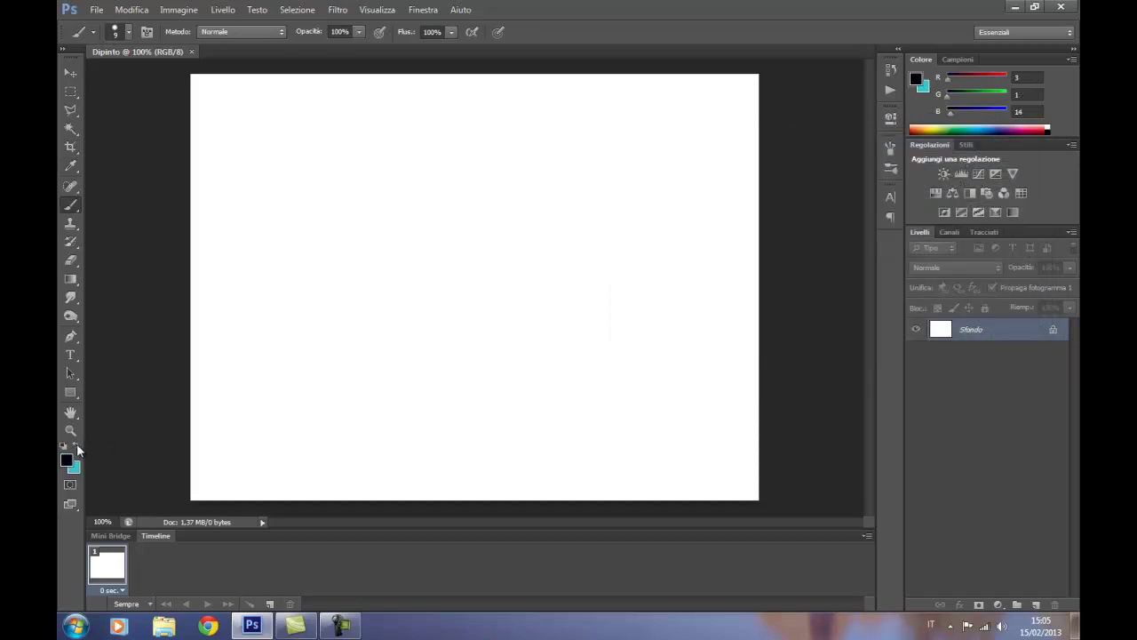
- Fill the canvas with a top-to-bottom Gradient from near-black to teal
left_click(72, 280)
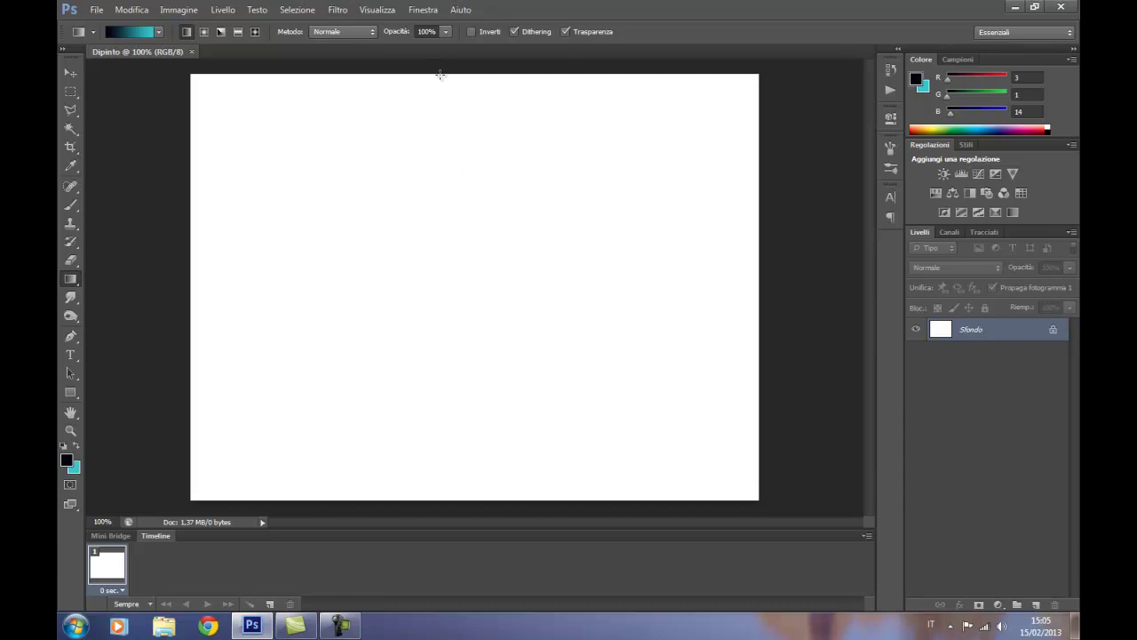
left_click_drag(442, 74, 445, 504)
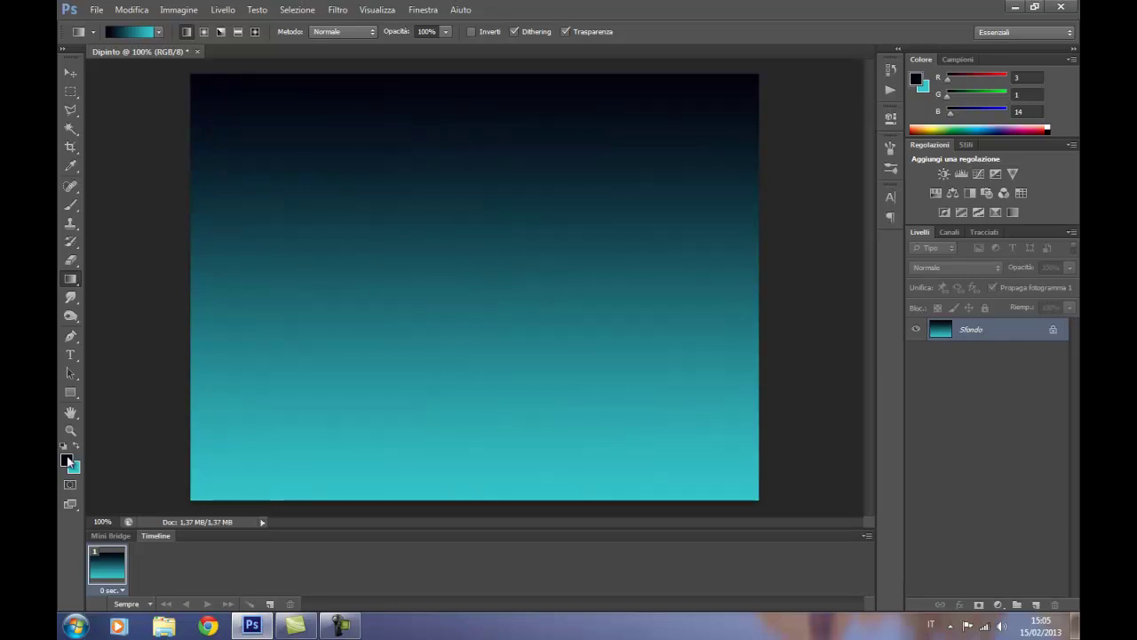
- Set the foreground colour to neutral near-black 030303
left_click(67, 460)
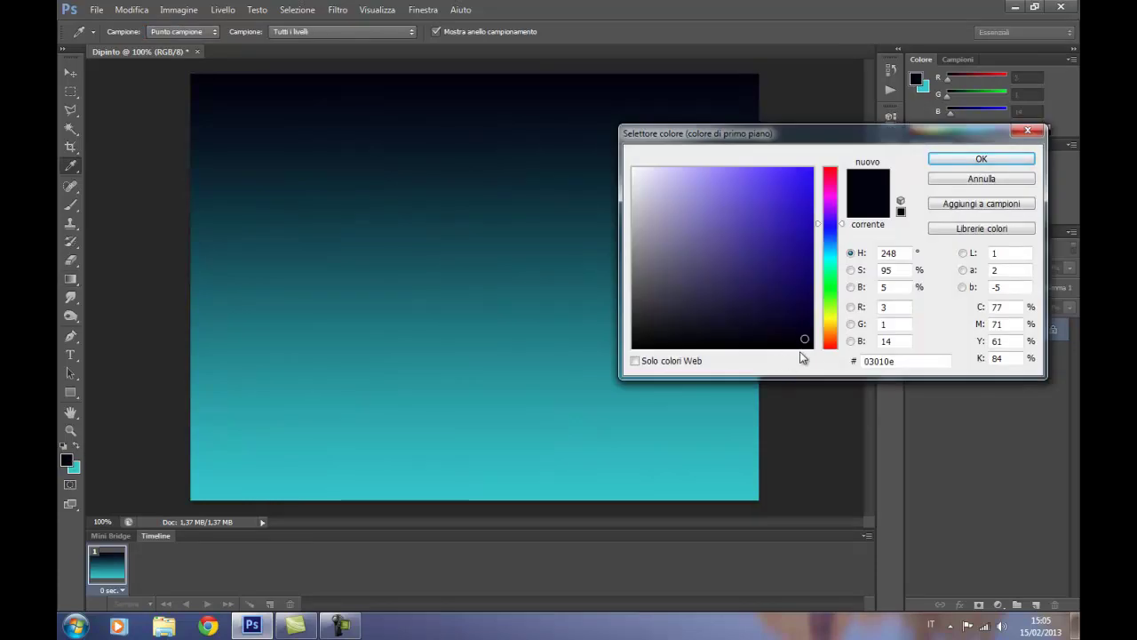
left_click(634, 347)
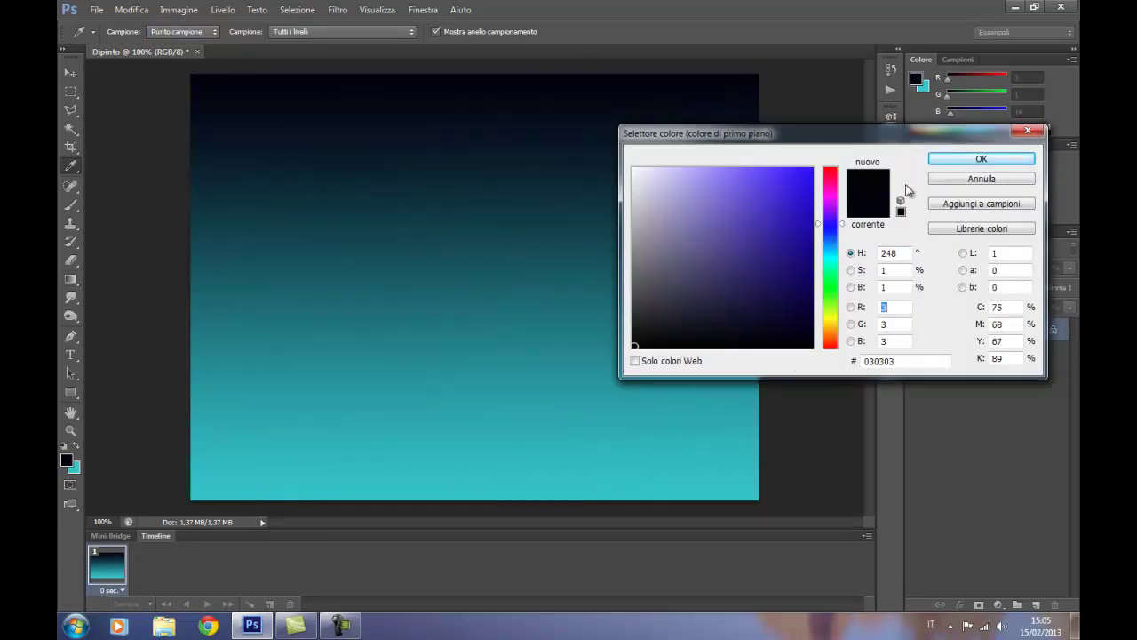
left_click(952, 158)
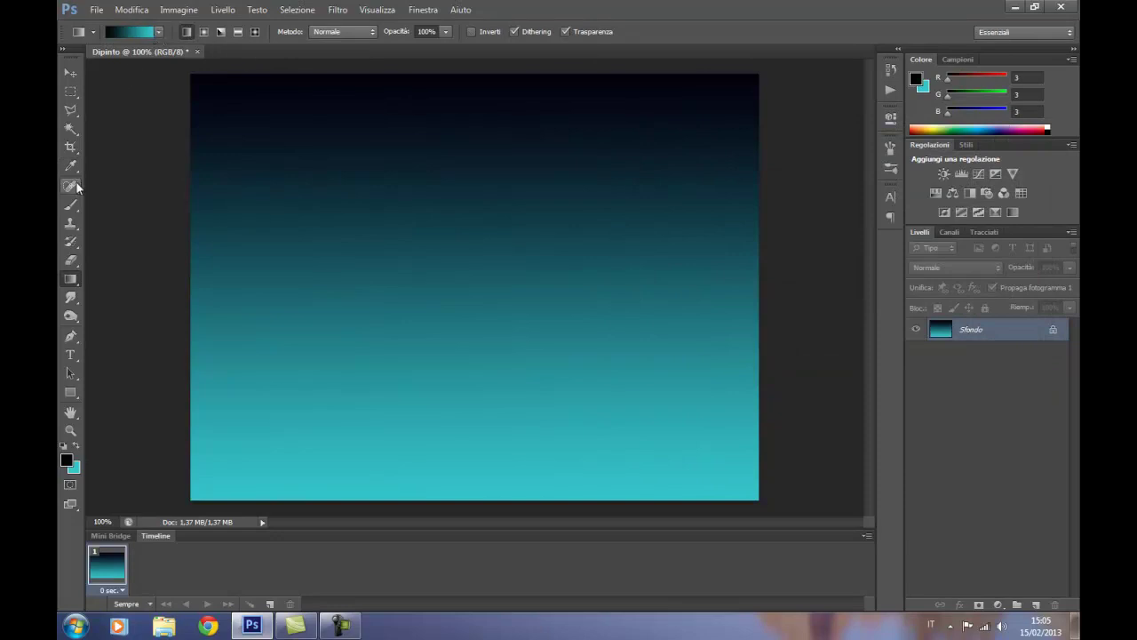
- Load the Urbani brush set and stamp a 277 px building sketch near the canvas centre
left_click(72, 205)
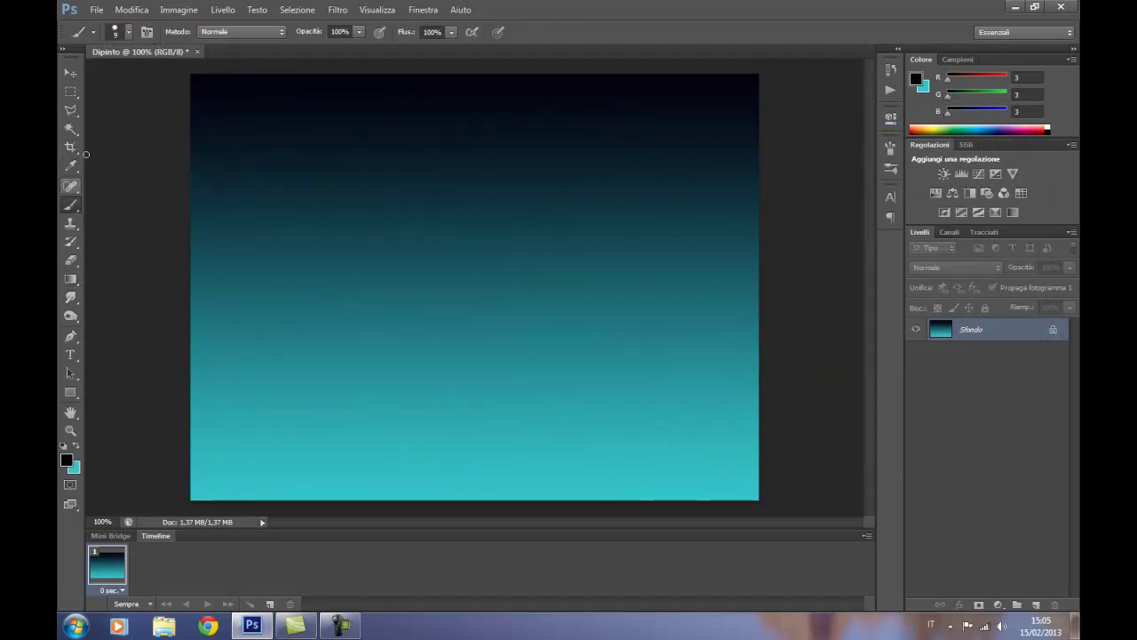
left_click(129, 34)
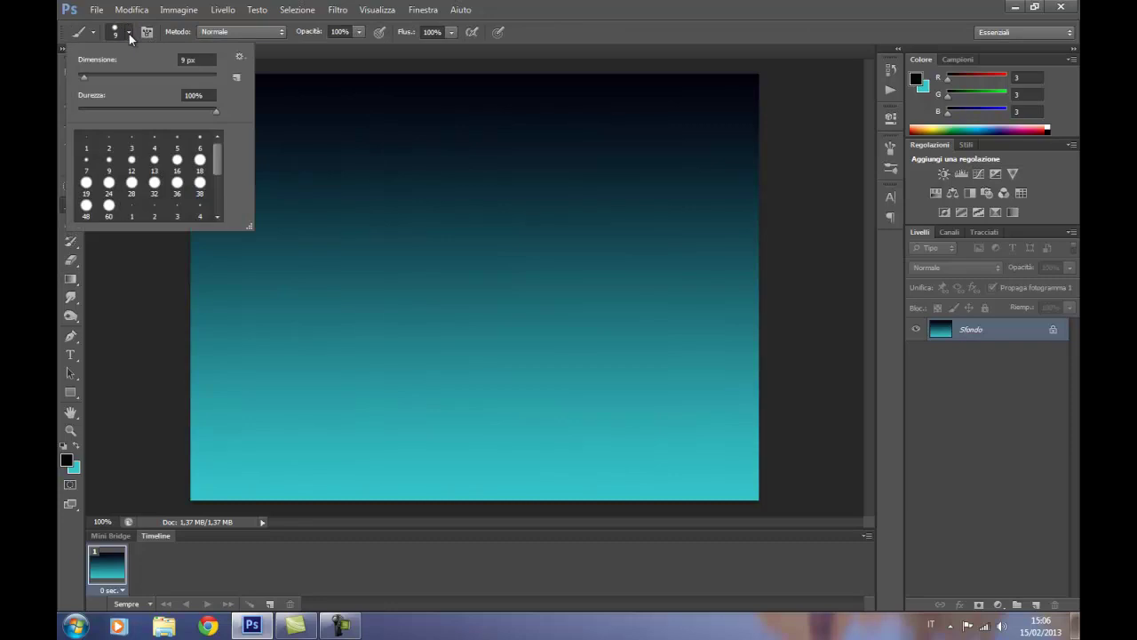
left_click(243, 56)
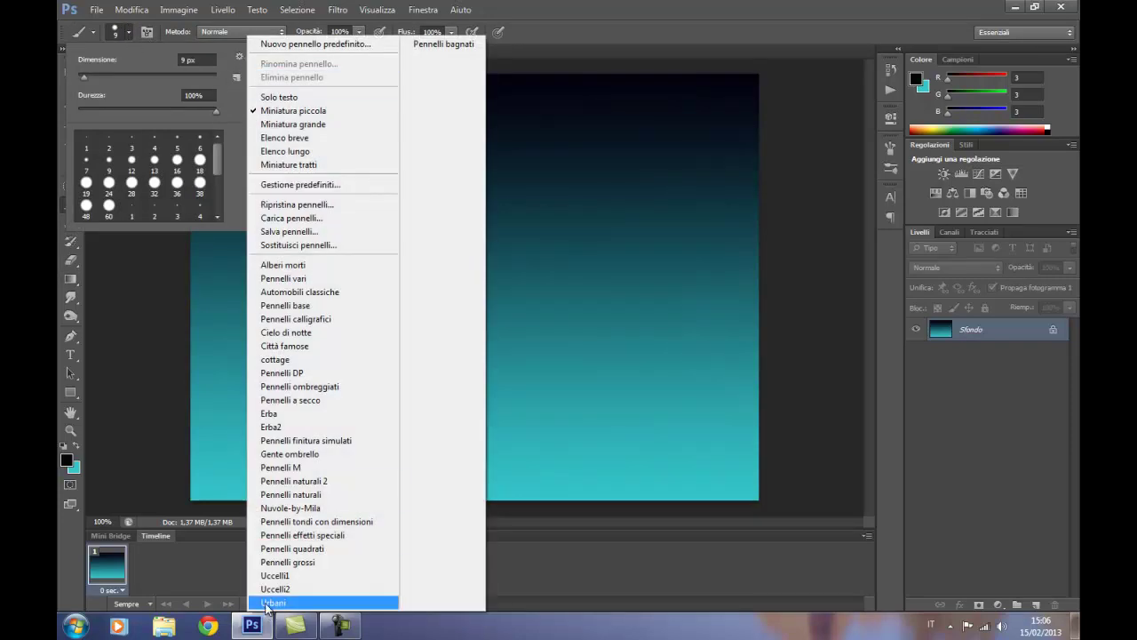
left_click(273, 602)
left_click(505, 242)
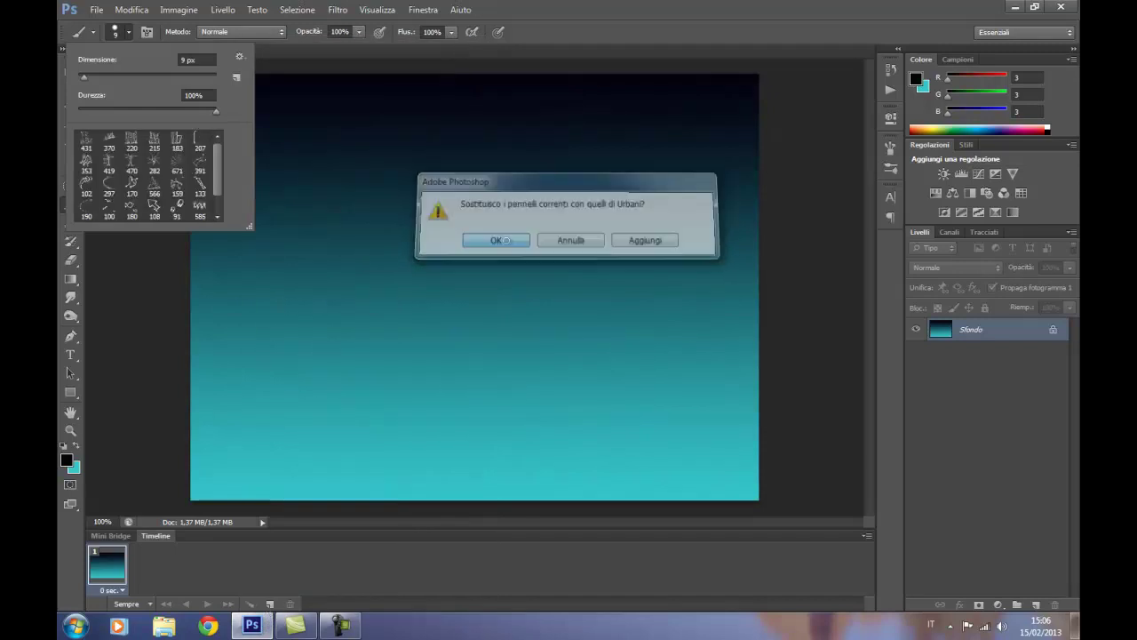
left_click(84, 140)
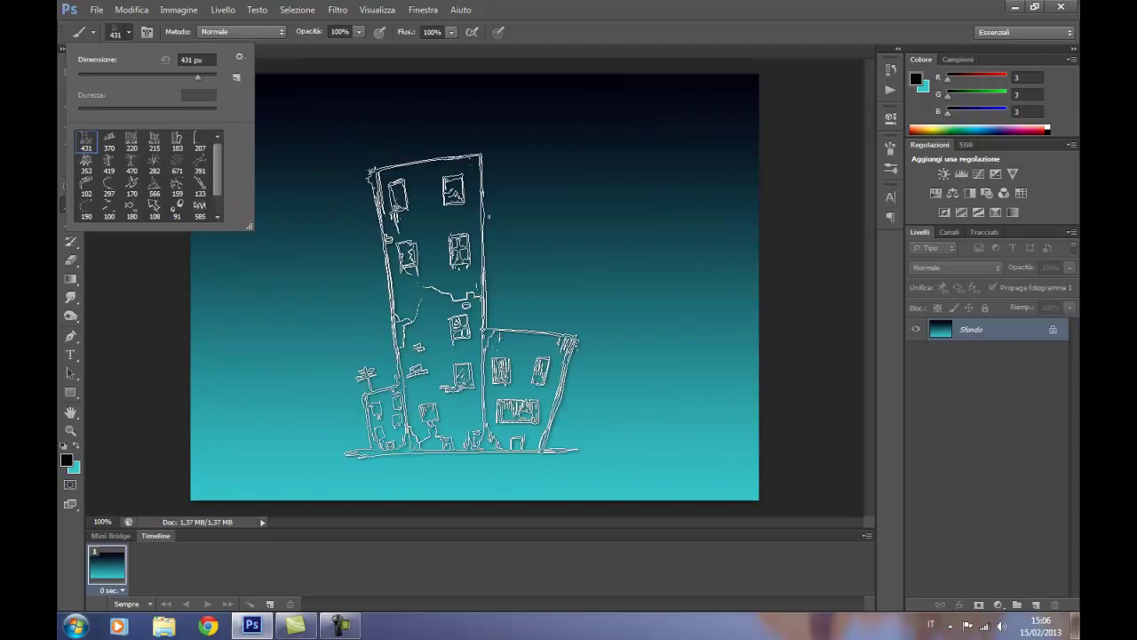
left_click(187, 75)
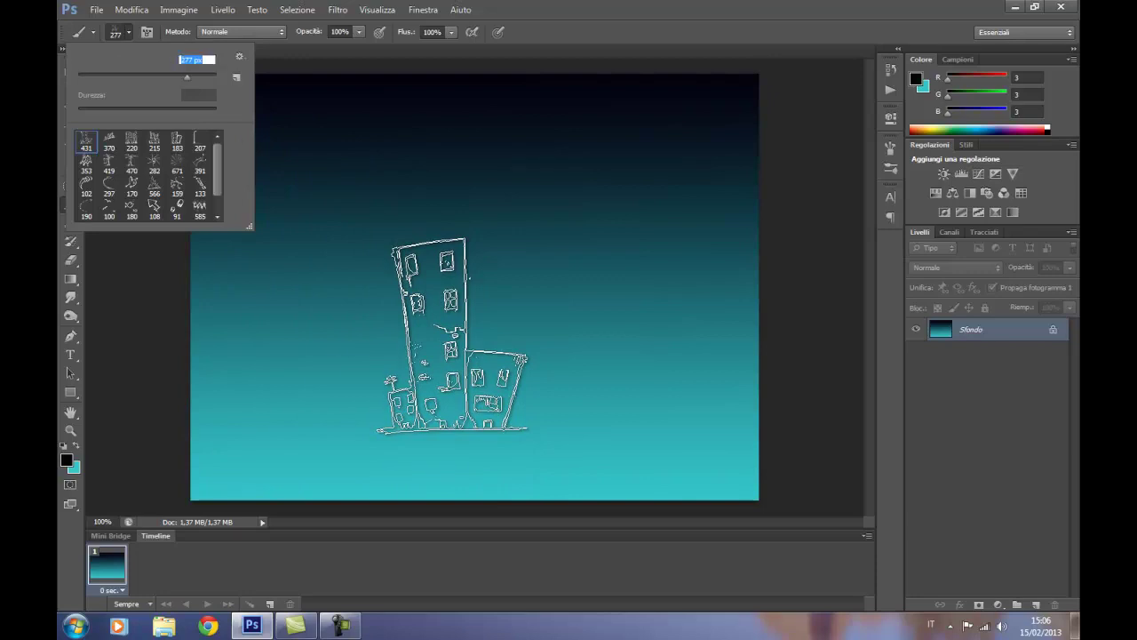
left_click(452, 336)
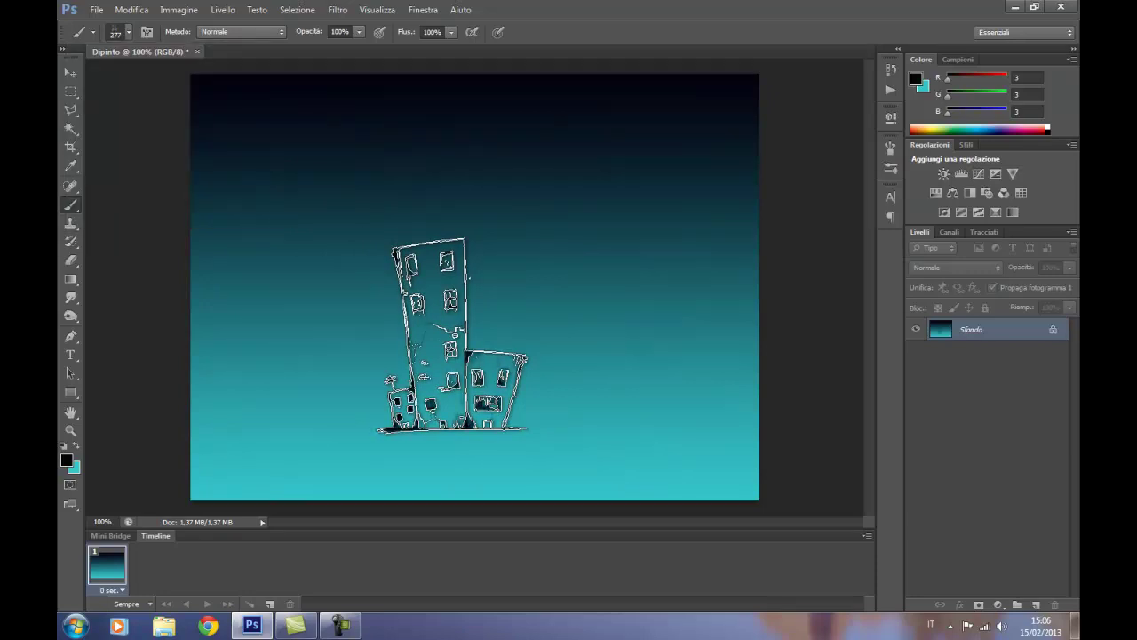
- Stamp a horizontally mirrored 207 px lamppost near the lower right of the canvas
left_click(130, 34)
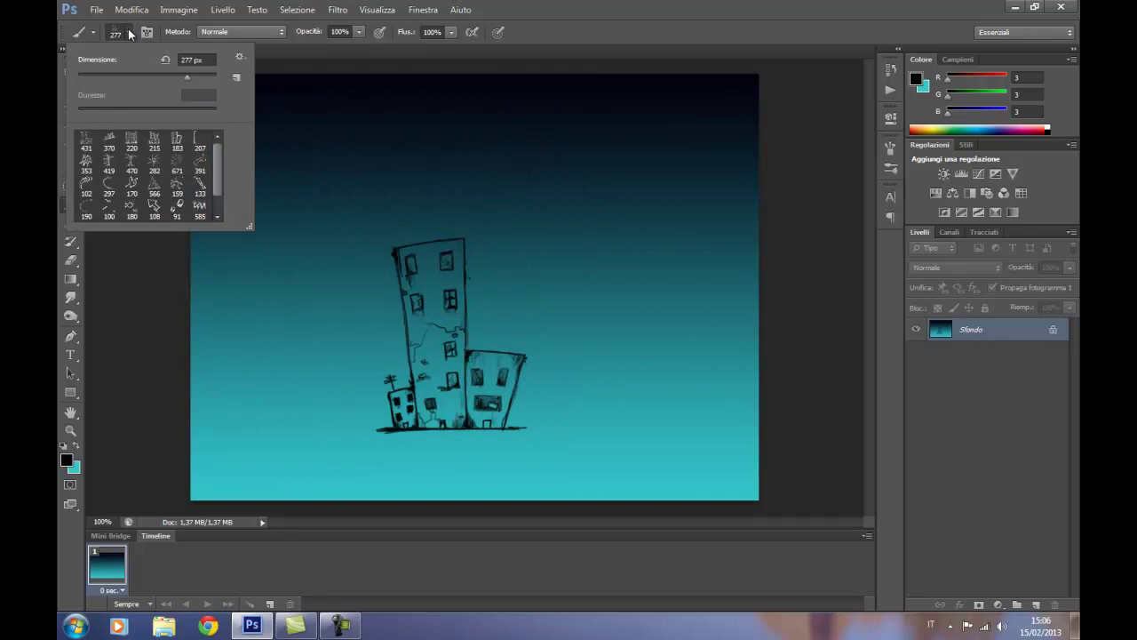
left_click(198, 139)
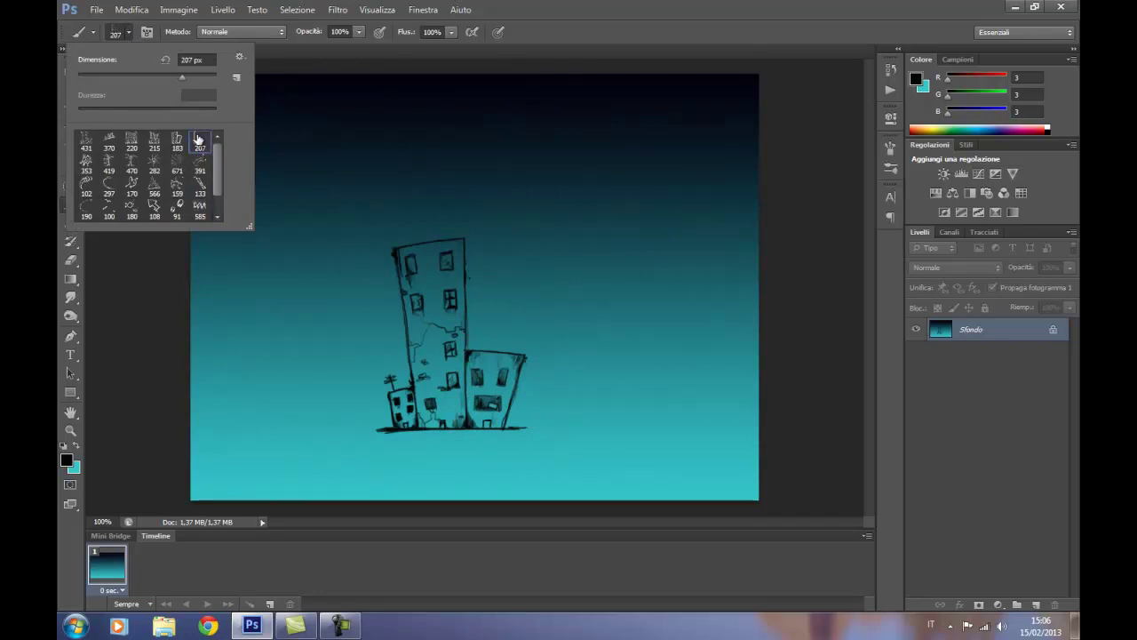
left_click(889, 149)
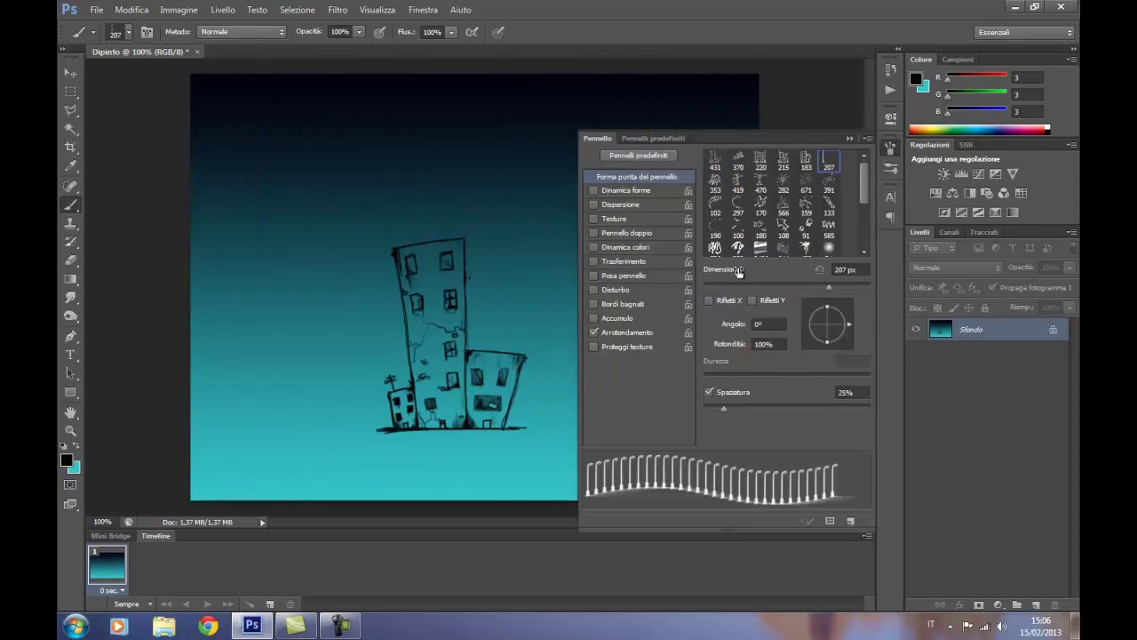
left_click(708, 299)
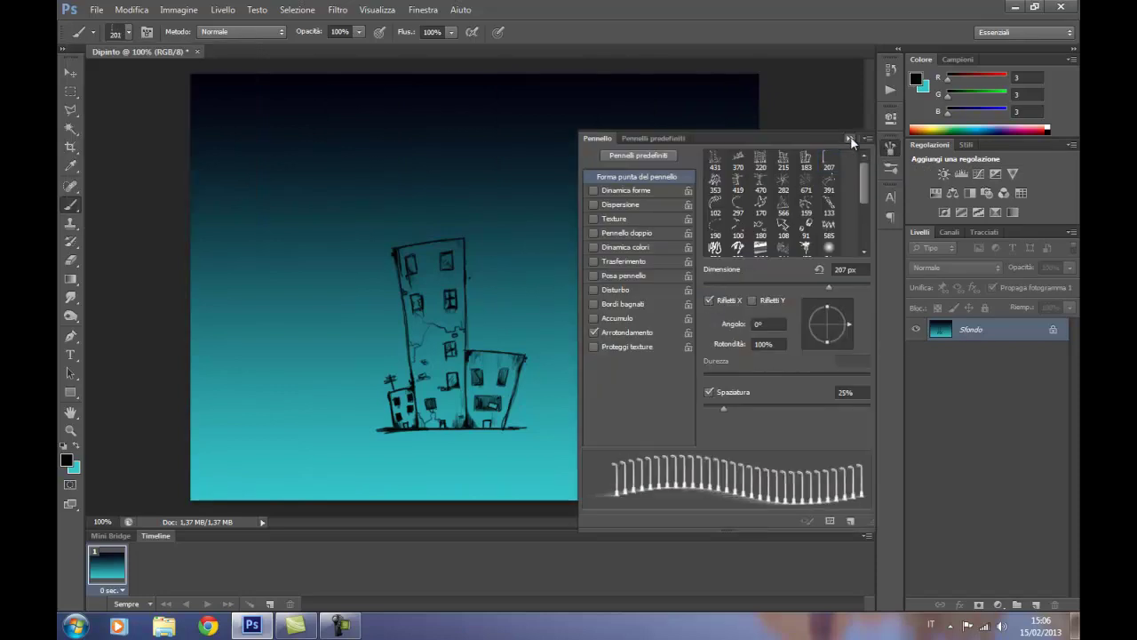
left_click(850, 135)
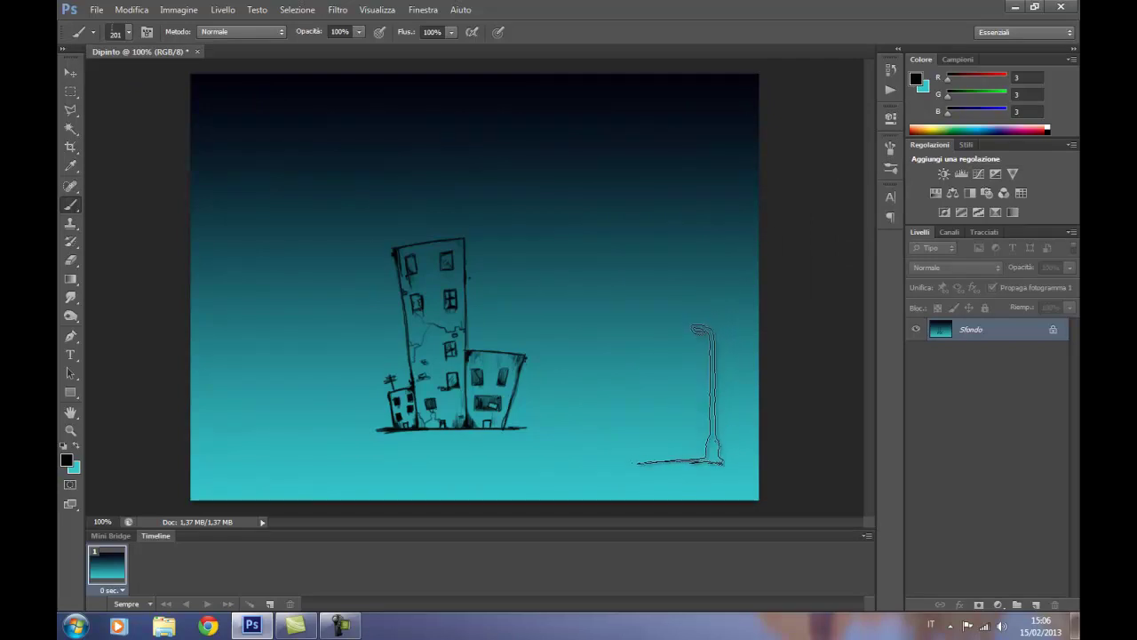
left_click(679, 397)
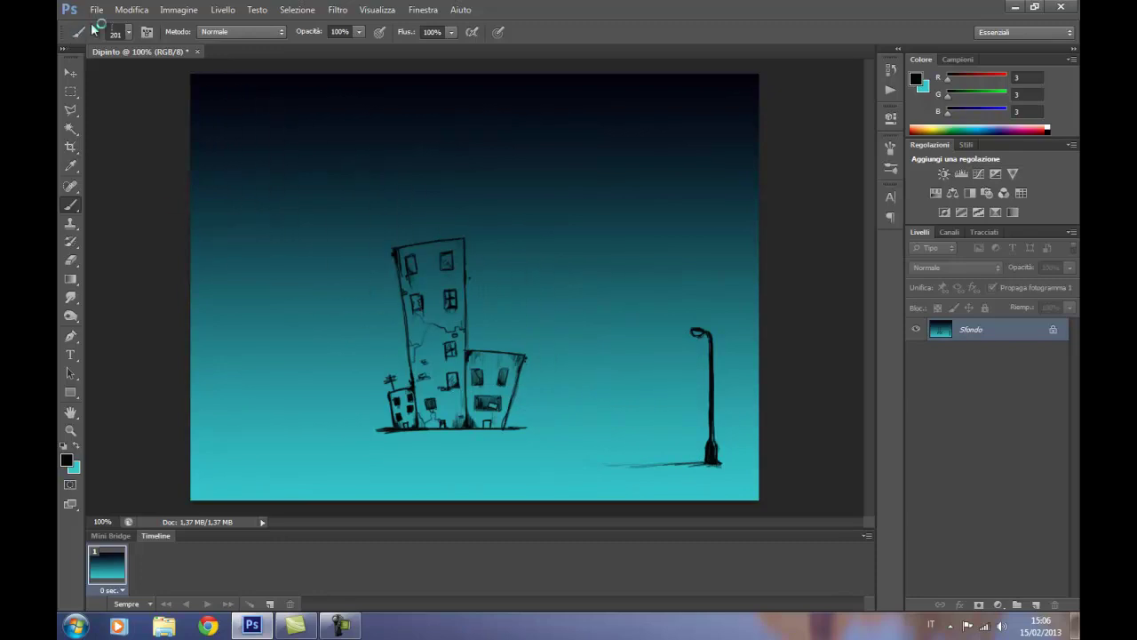
- Stamp a 257 px tree with a swing on the left of the canvas
left_click(128, 32)
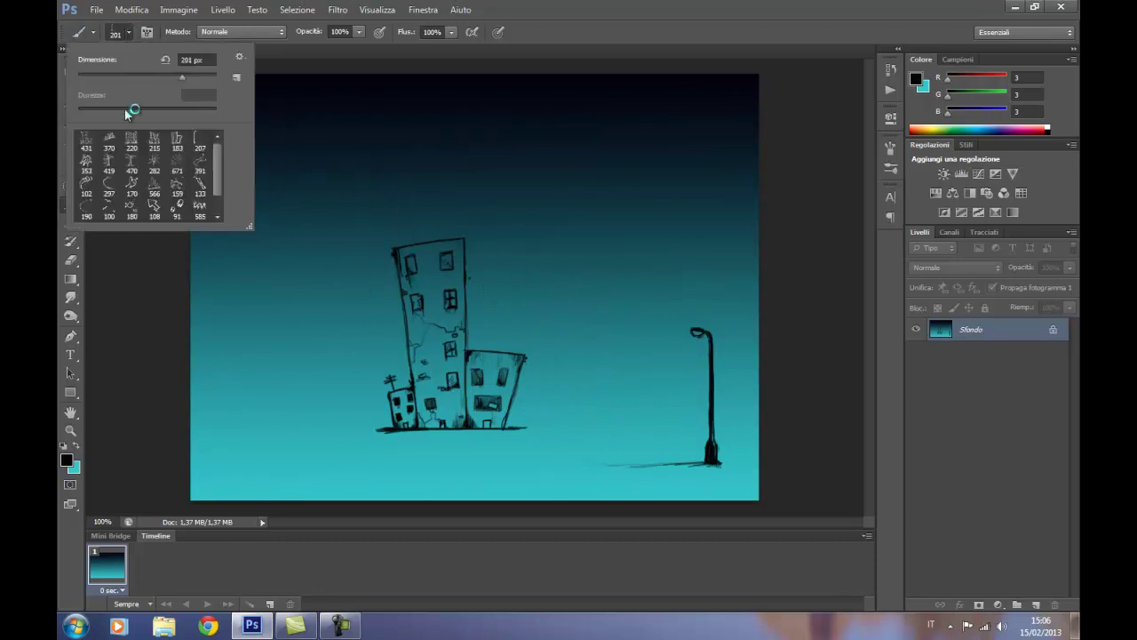
left_click(108, 164)
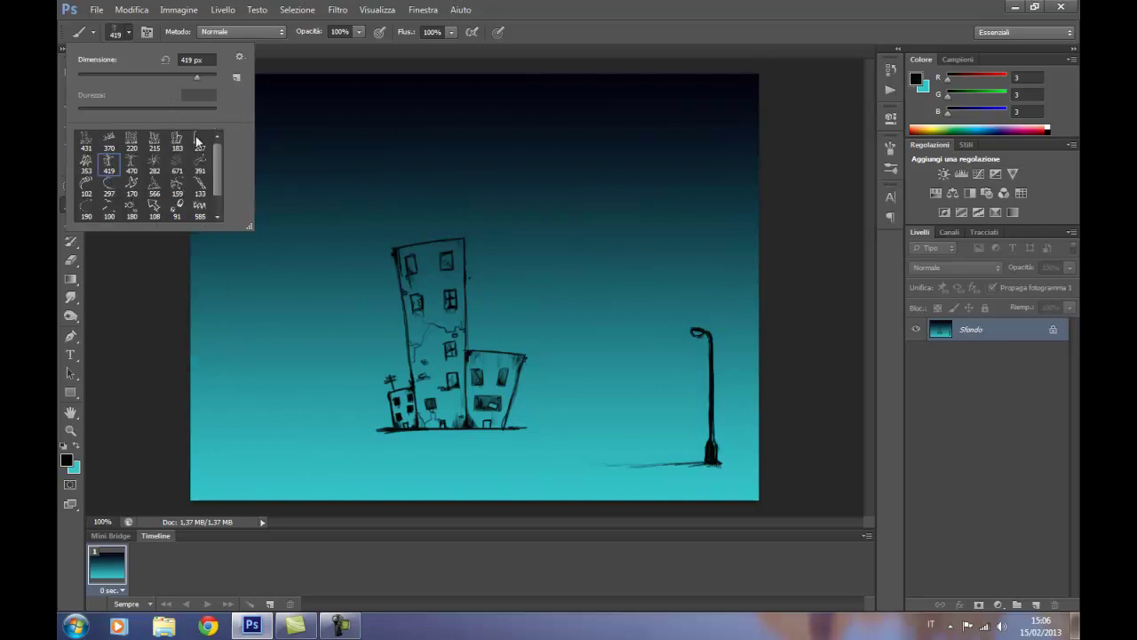
left_click(185, 76)
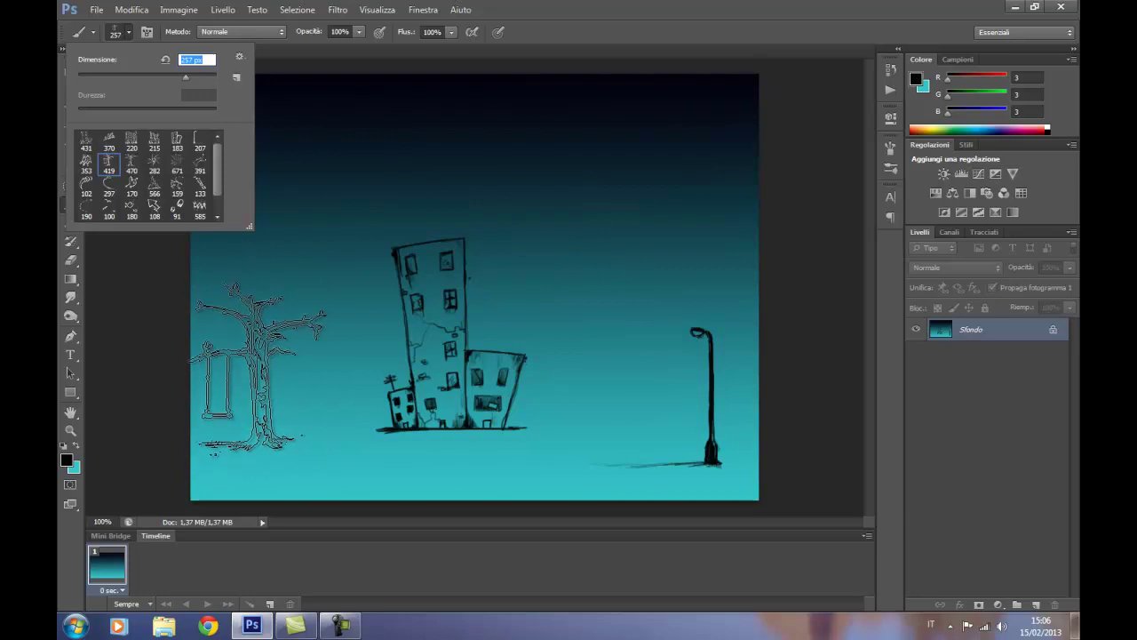
left_click(255, 353)
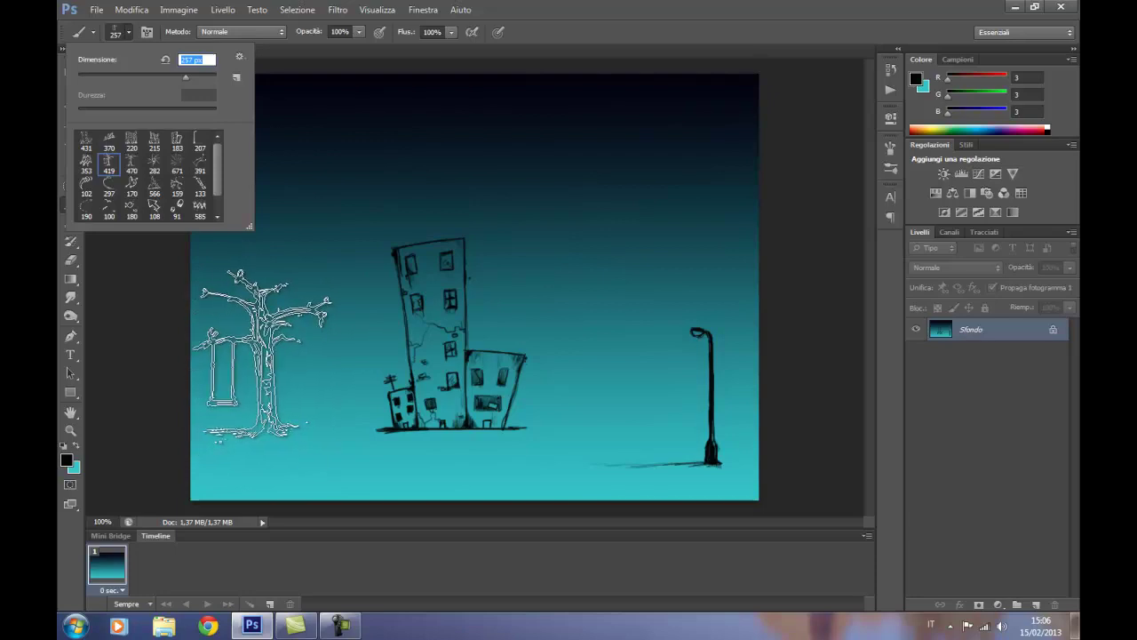
key("Return")
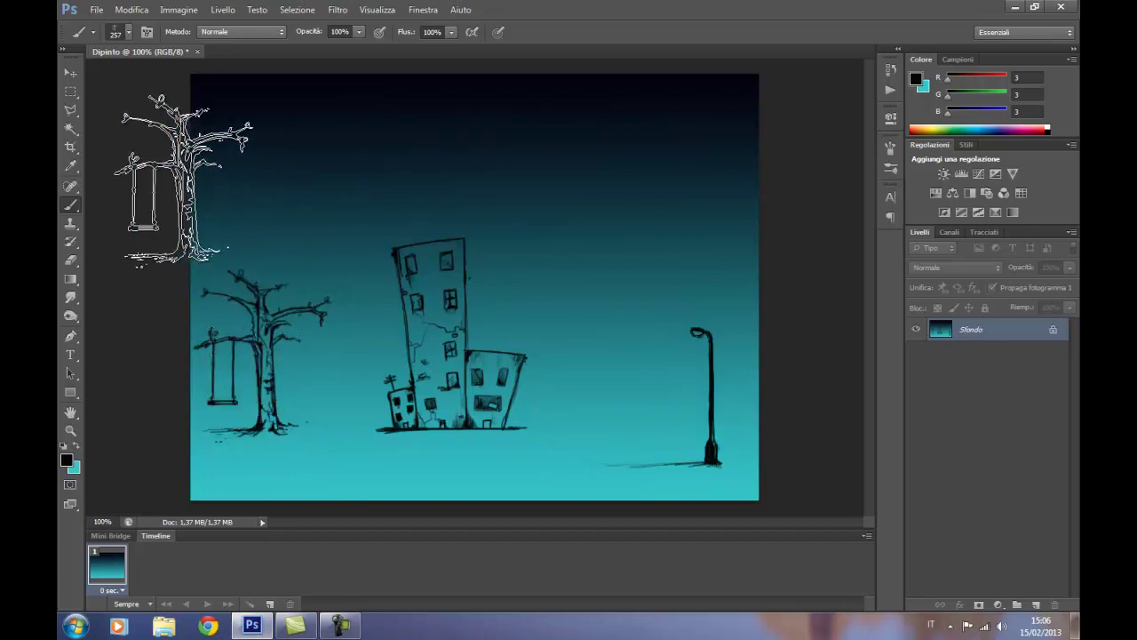
- Restore the Pennelli base brush set and choose the 9 px hard round brush
left_click(129, 32)
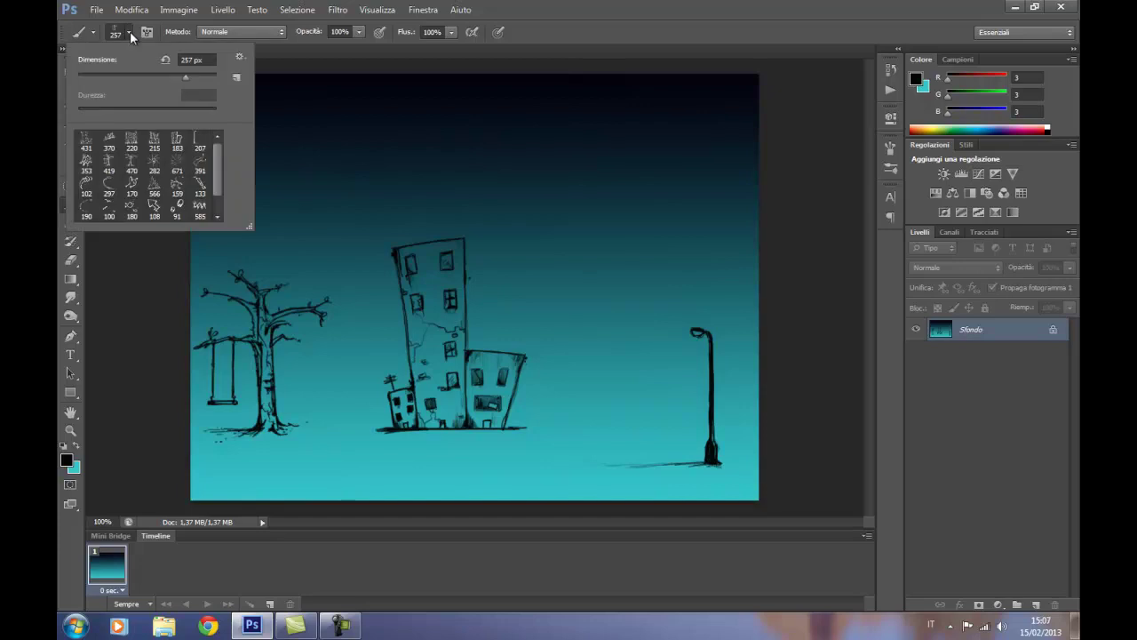
left_click(239, 57)
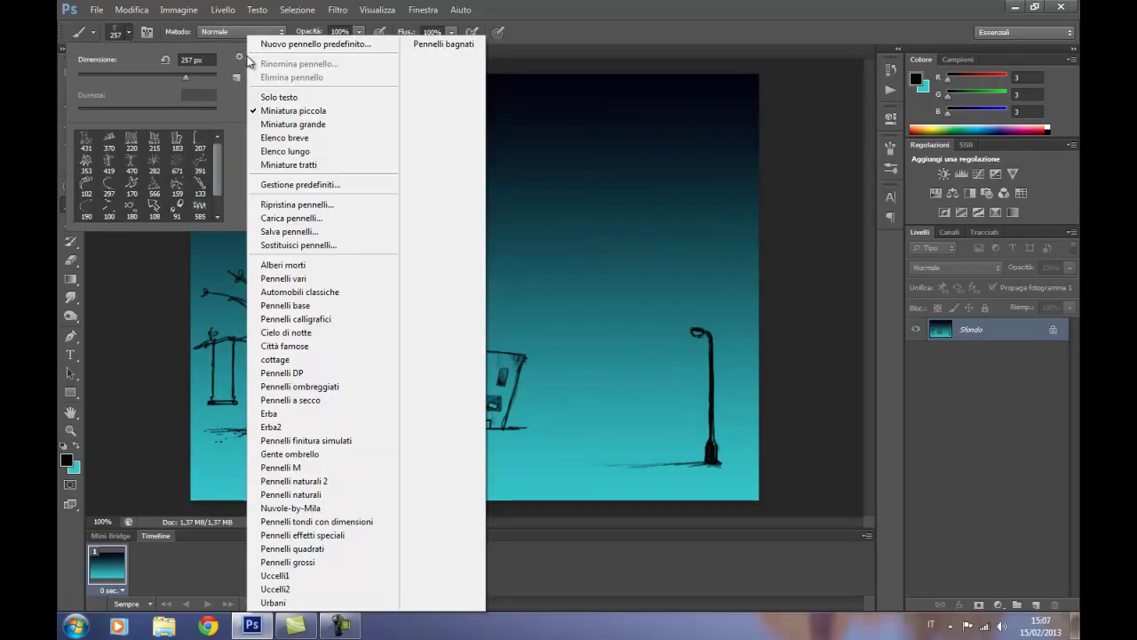
left_click(299, 306)
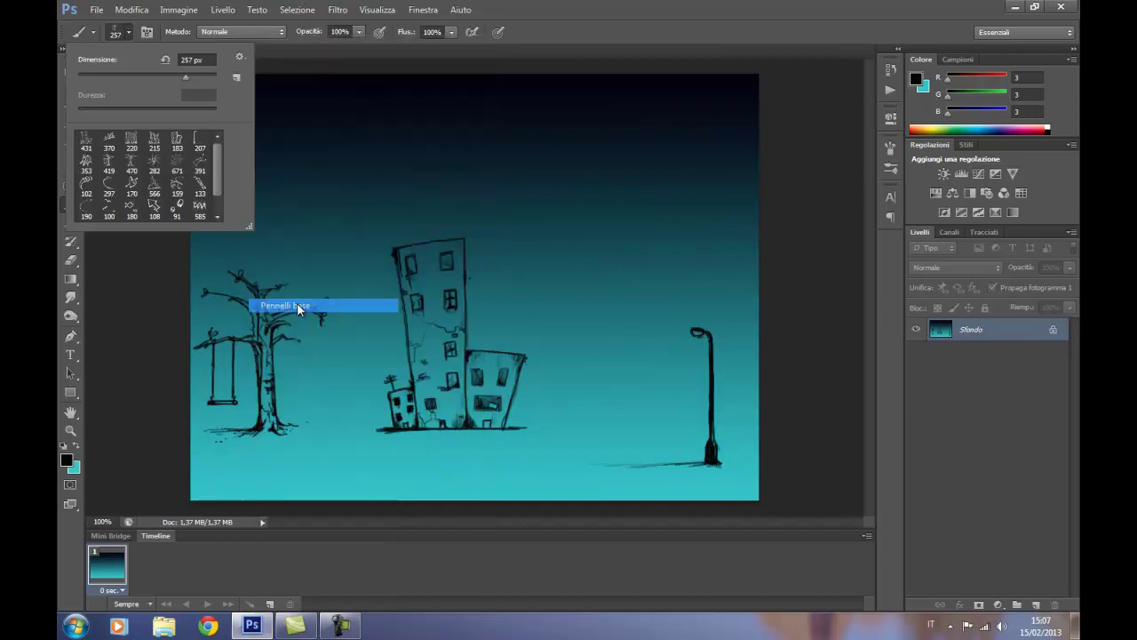
left_click(491, 241)
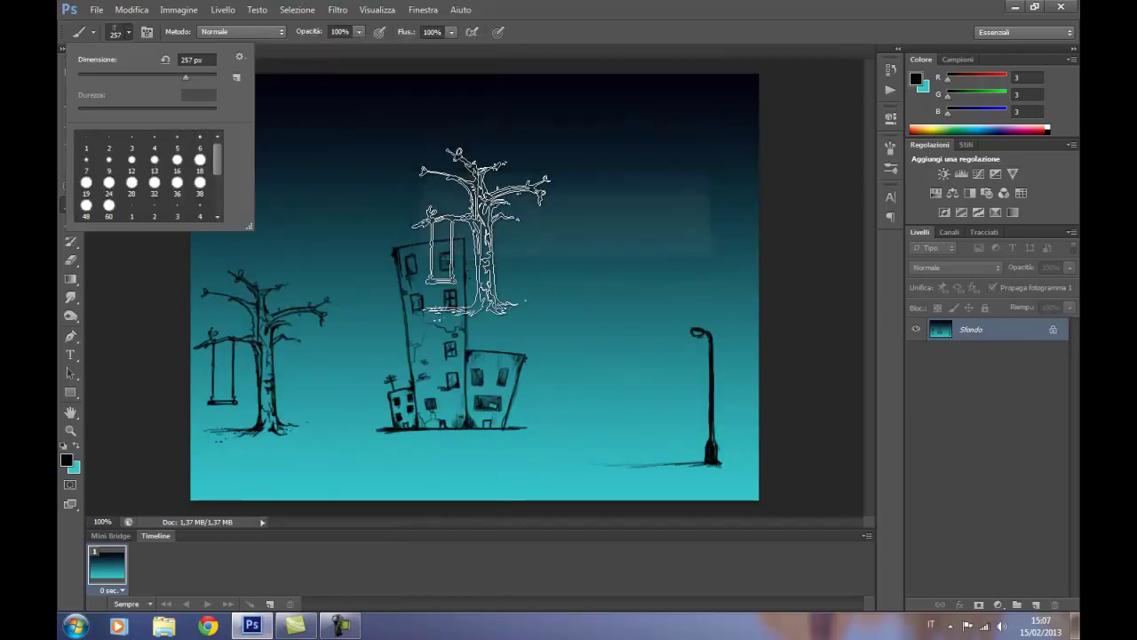
left_click(109, 166)
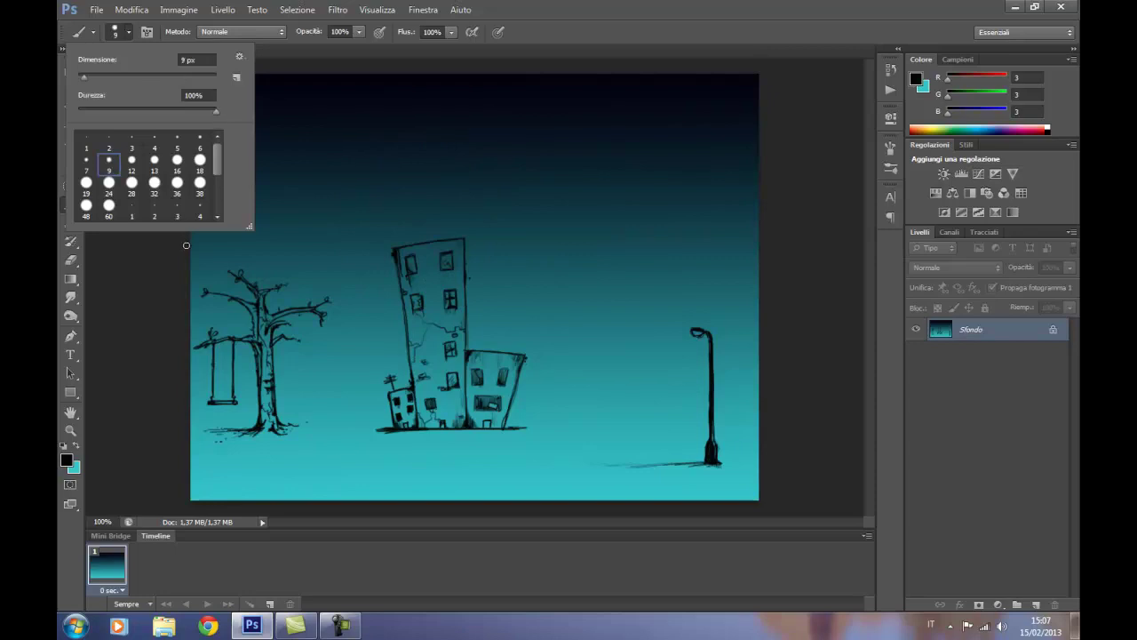
- Set the foreground colour to bright green 33c144
left_click(67, 461)
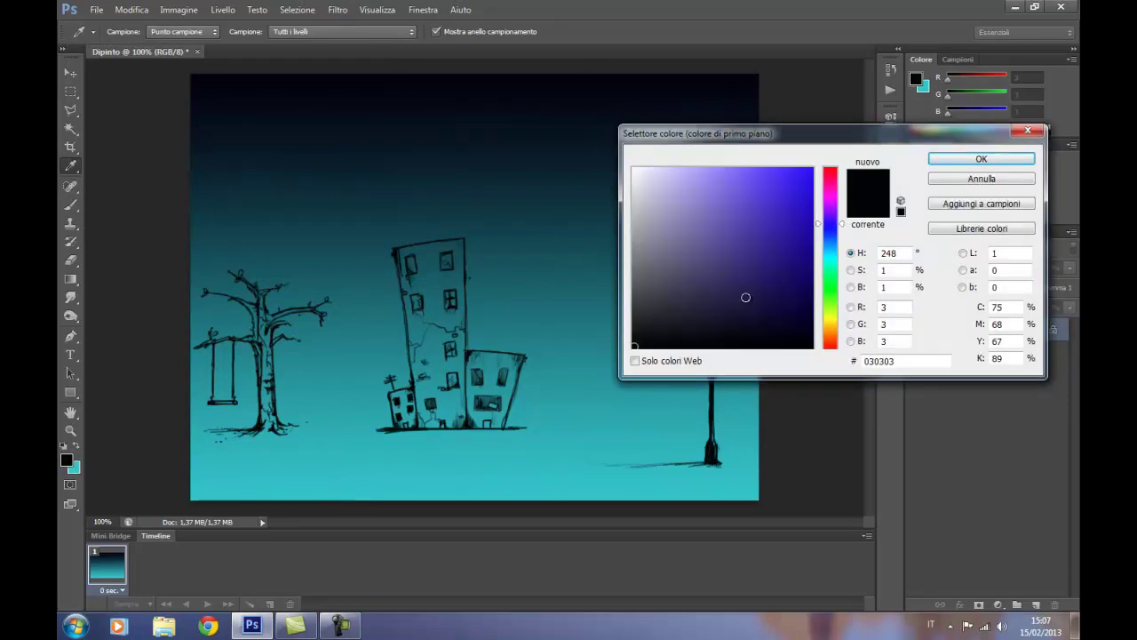
left_click(829, 284)
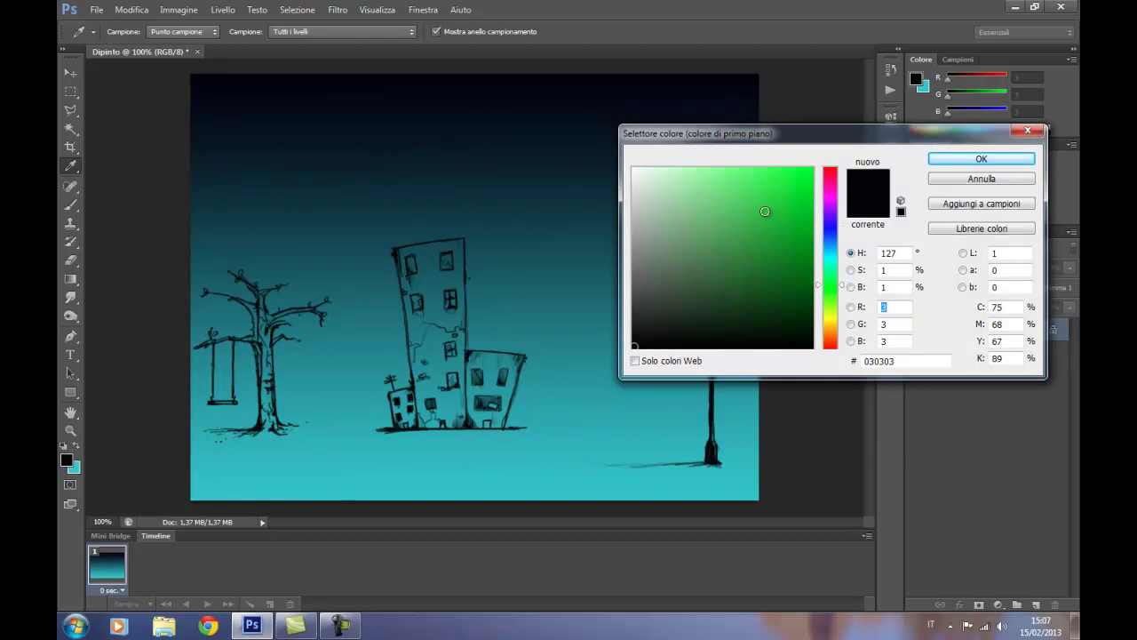
left_click(764, 210)
left_click(977, 158)
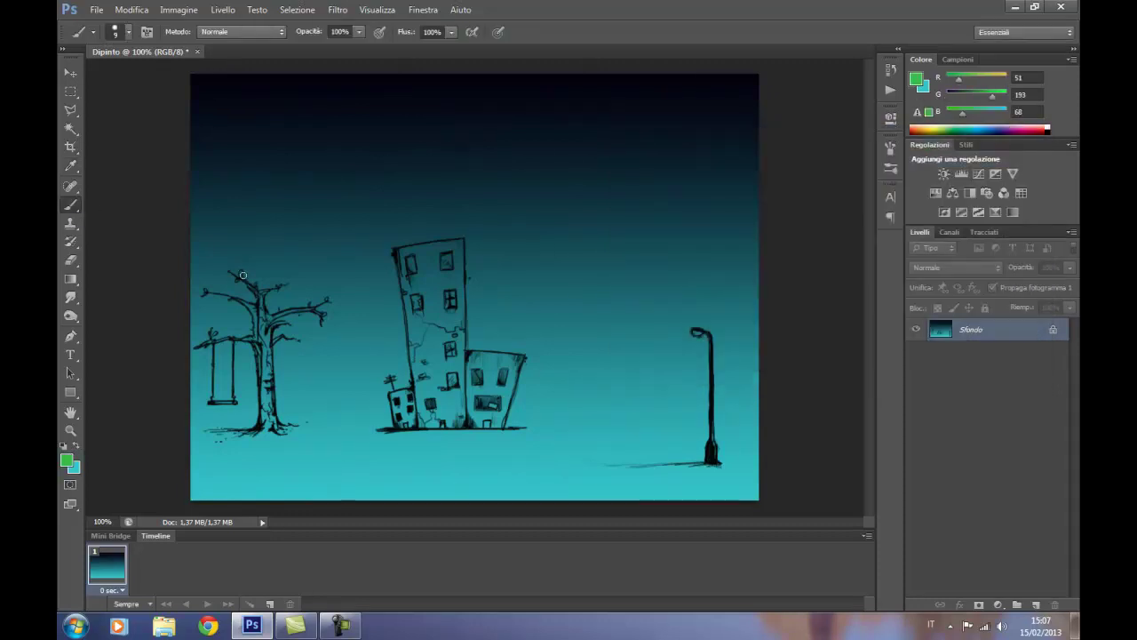
- Reduce the brush to 5 px and paint small green leaves along the tree branches
left_click_drag(239, 271, 240, 274)
left_click(128, 34)
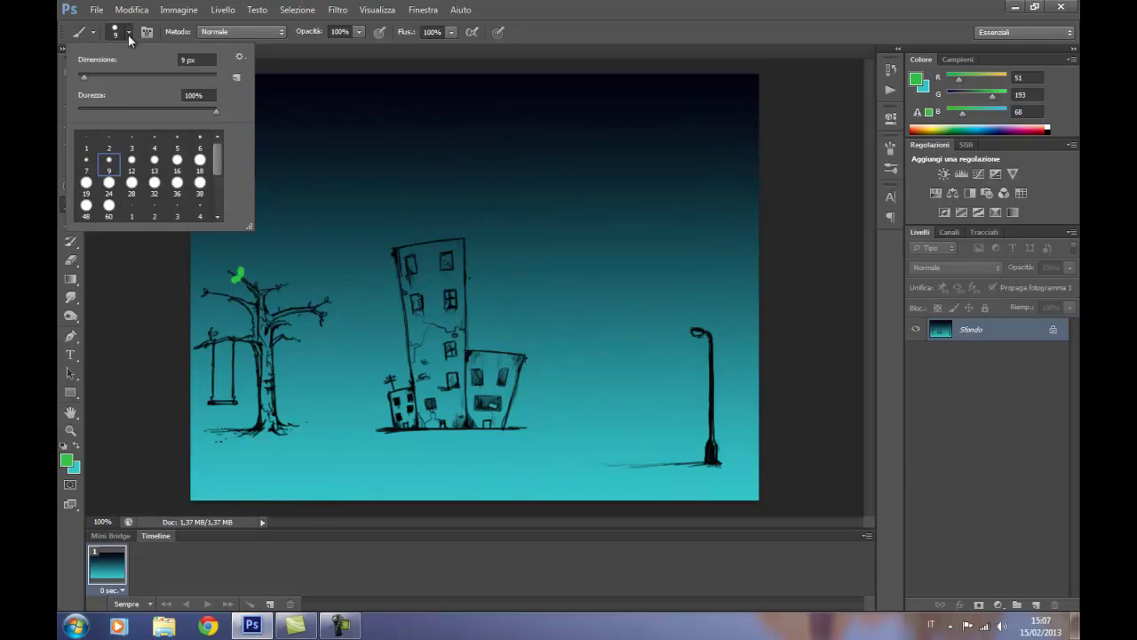
left_click(82, 78)
key("Return")
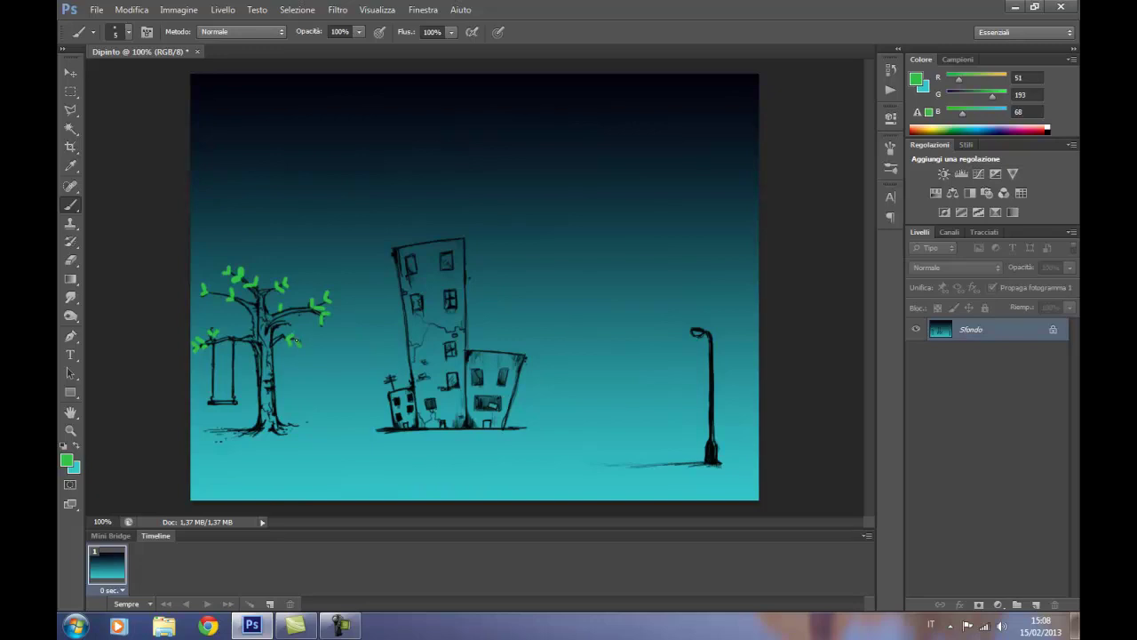
left_click_drag(285, 327, 289, 321)
- Set the foreground colour to red c1333a (193, 51, 58)
left_click(67, 458)
left_click(833, 170)
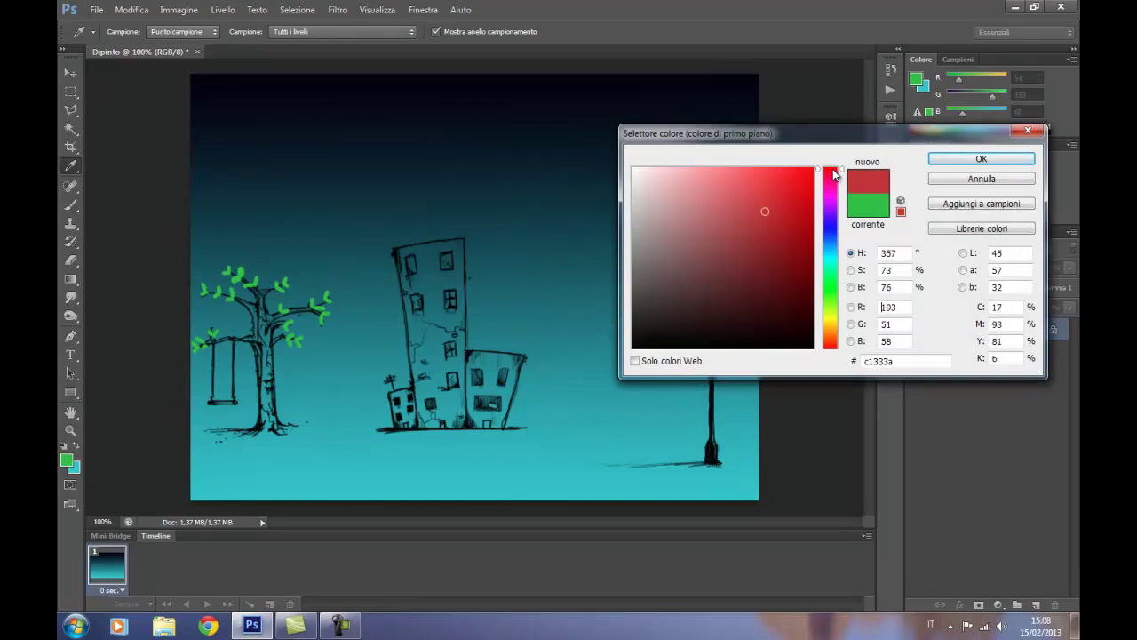
left_click(981, 158)
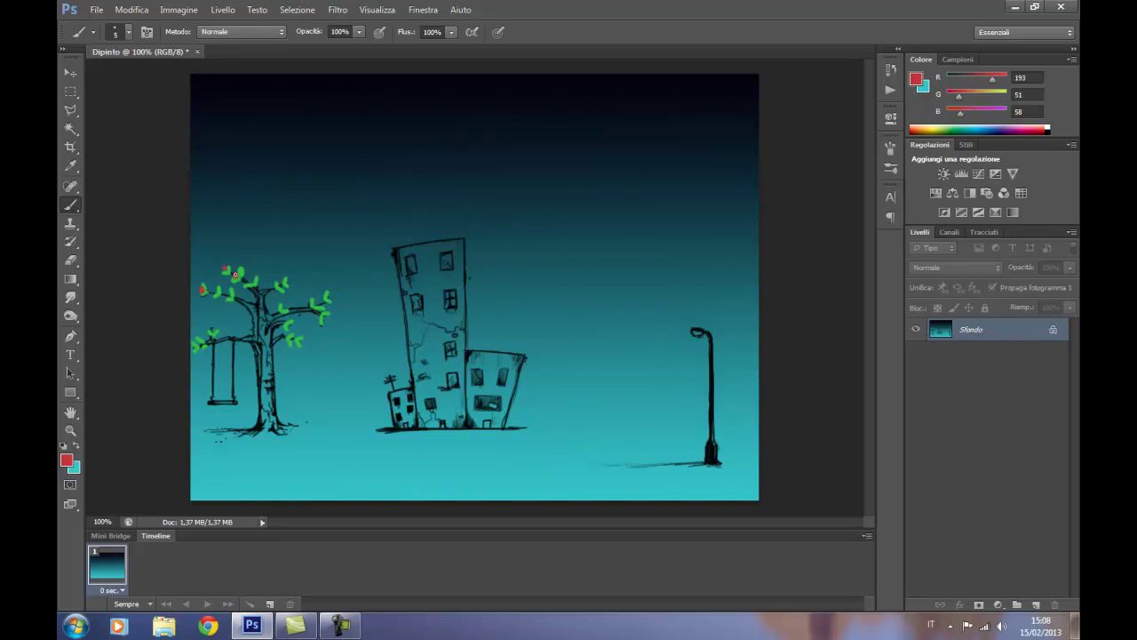
- Dab red fruit dots on the tree top, left branch and central branch
left_click(253, 281)
left_click(229, 294)
left_click(284, 309)
- Set the foreground colour to bright yellow f2dd4d
left_click(66, 460)
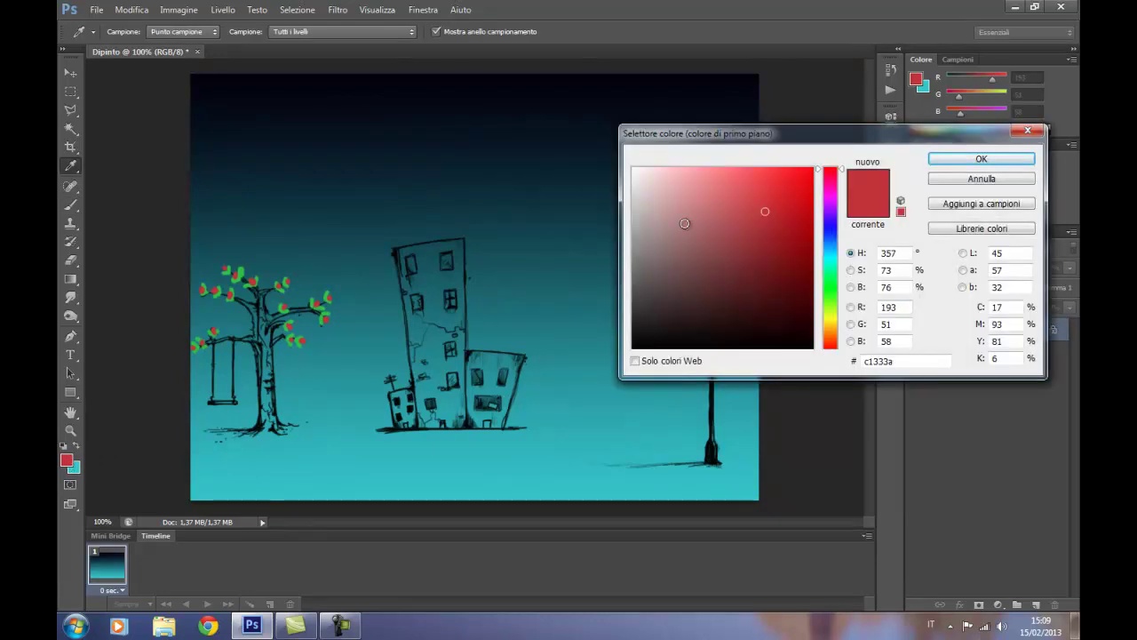
left_click(831, 318)
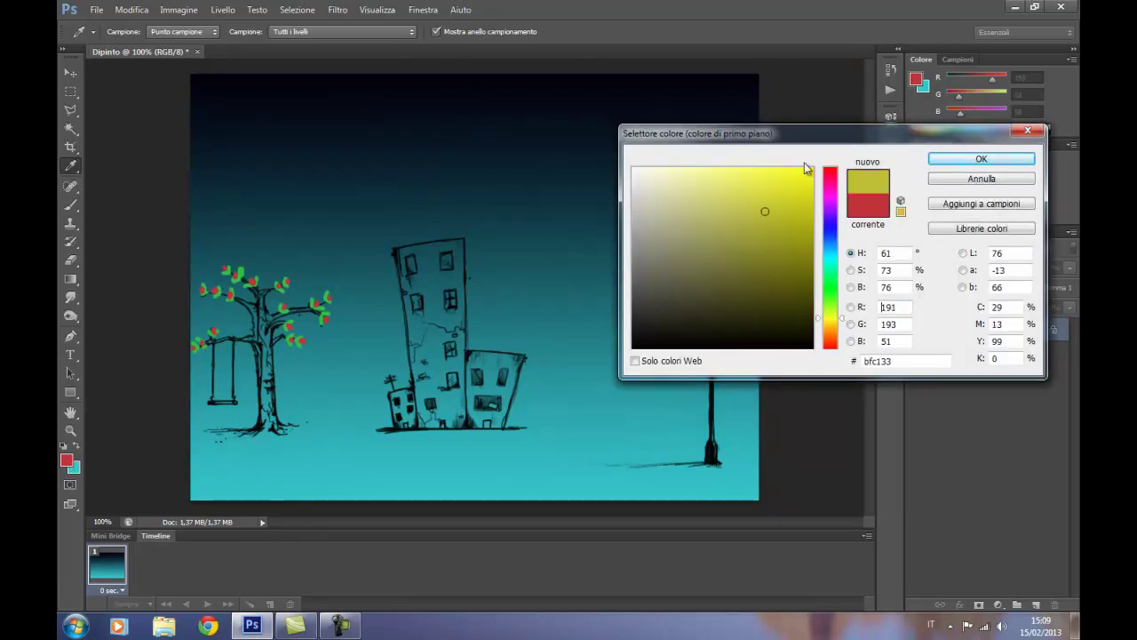
left_click(840, 324)
left_click(755, 176)
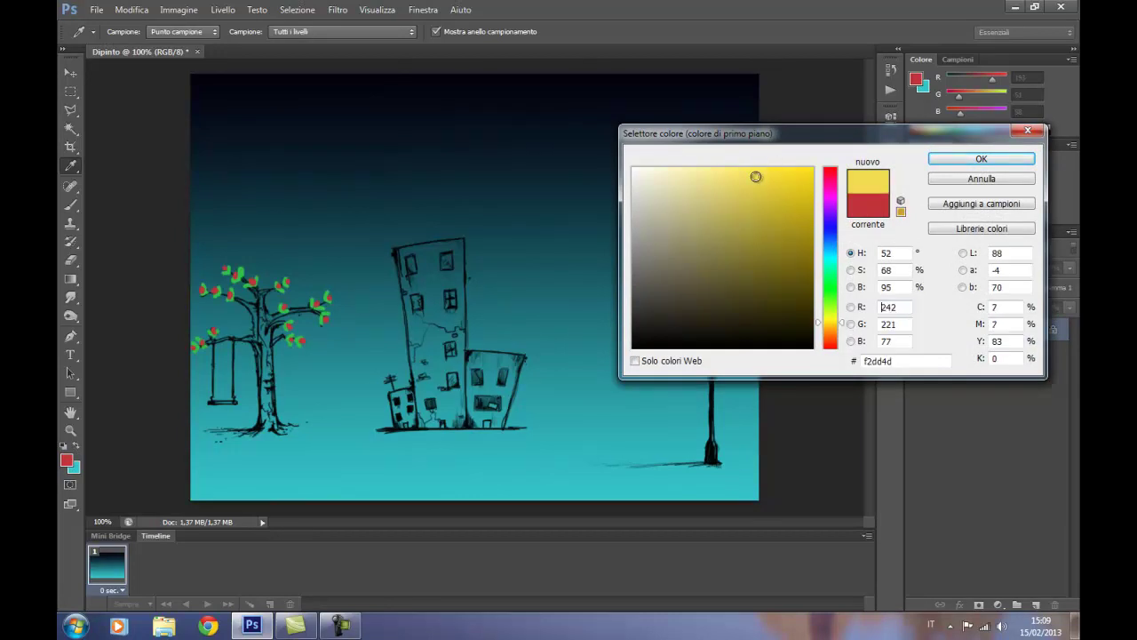
left_click(977, 160)
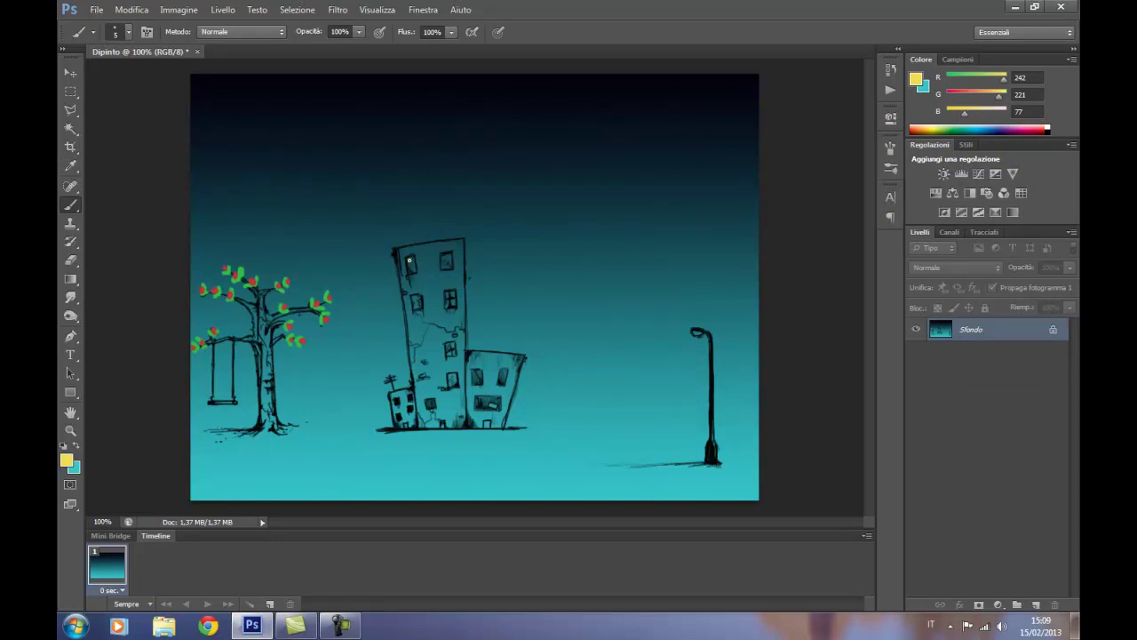
- Paint several building windows and the street lamp's head yellow
mouse_move(411, 259)
left_mouse_down()
mouse_move(414, 271)
mouse_move(448, 261)
left_mouse_up()
left_click_drag(450, 376, 456, 381)
left_click_drag(503, 370, 504, 376)
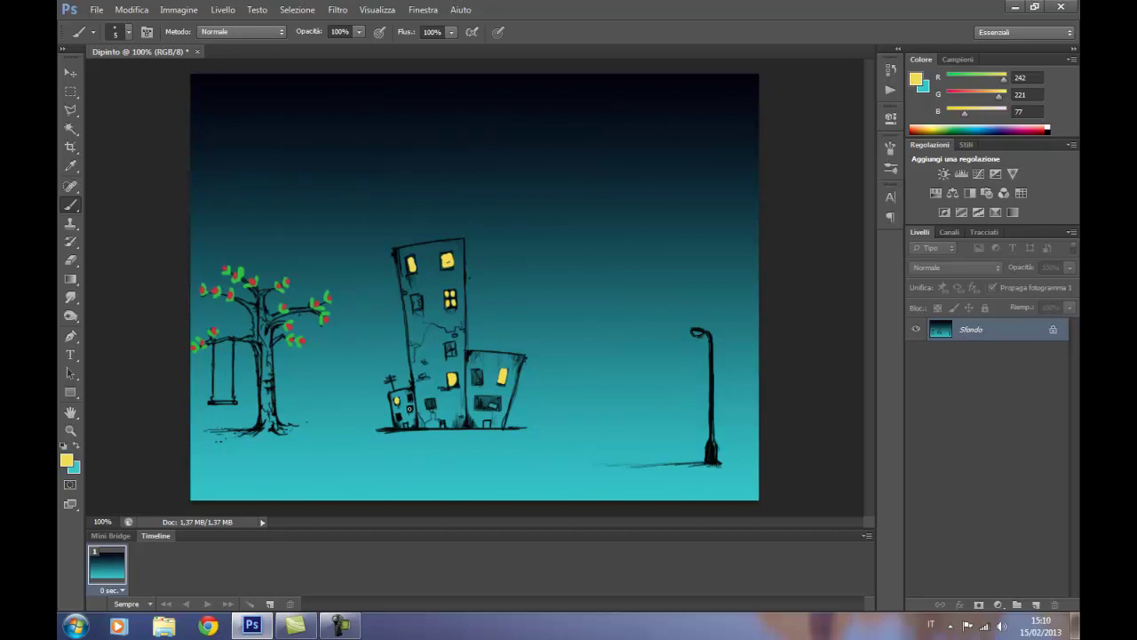
left_click_drag(409, 405, 410, 411)
left_click(399, 416)
left_click_drag(697, 329, 699, 334)
left_click(339, 10)
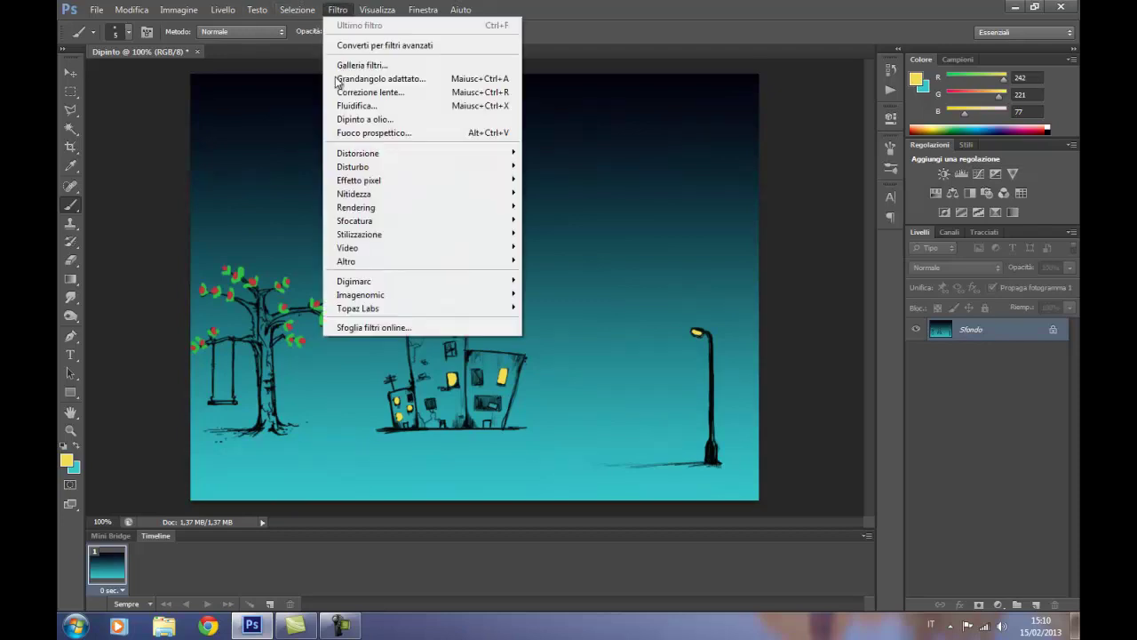
mouse_move(356, 207)
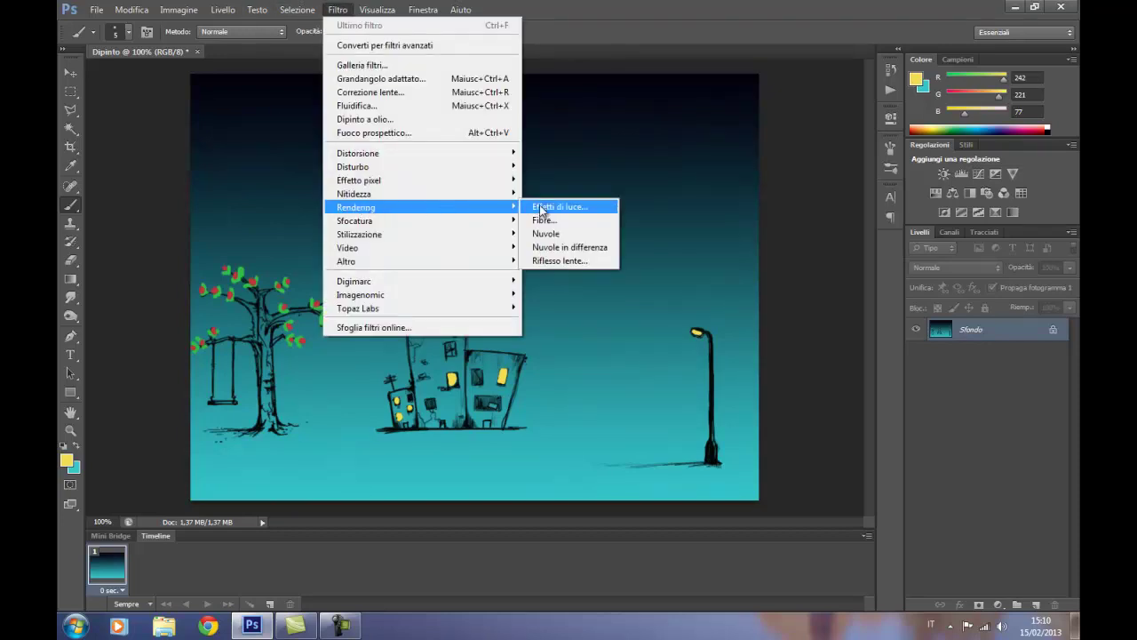
- Apply a Lighting Effects spotlight casting light down from the street lamp head
left_click(540, 207)
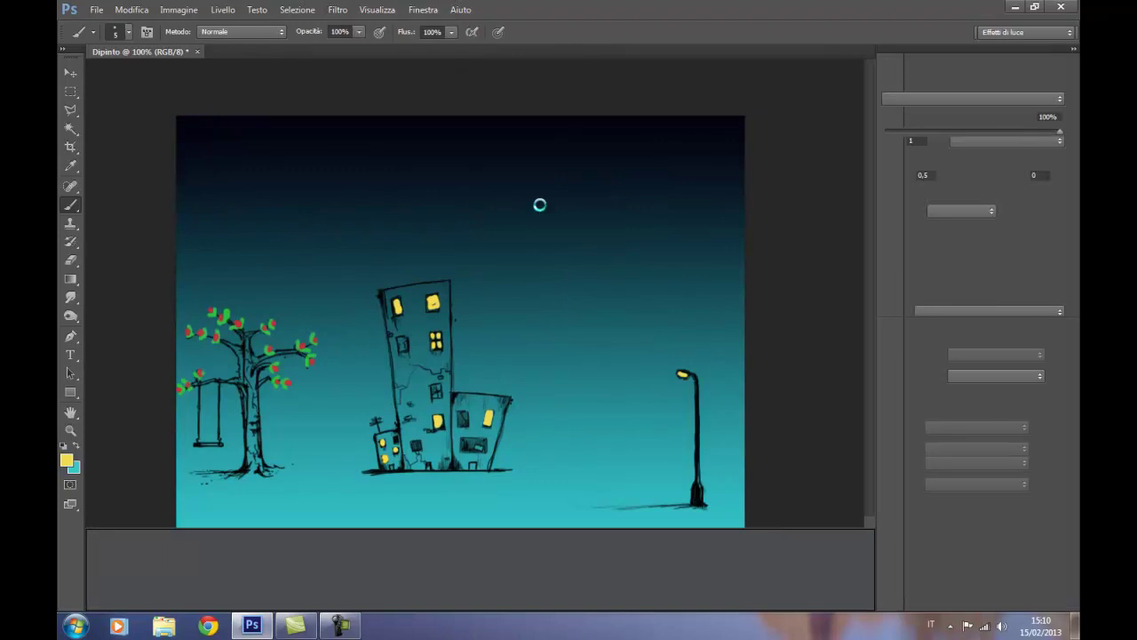
left_click_drag(635, 486, 635, 464)
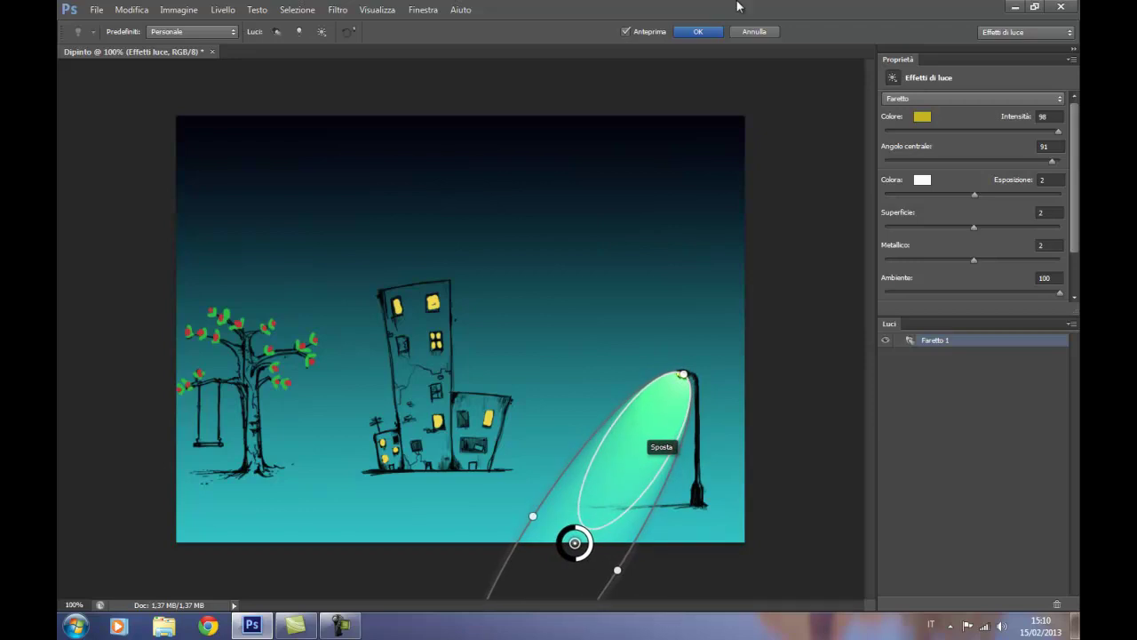
left_click(701, 33)
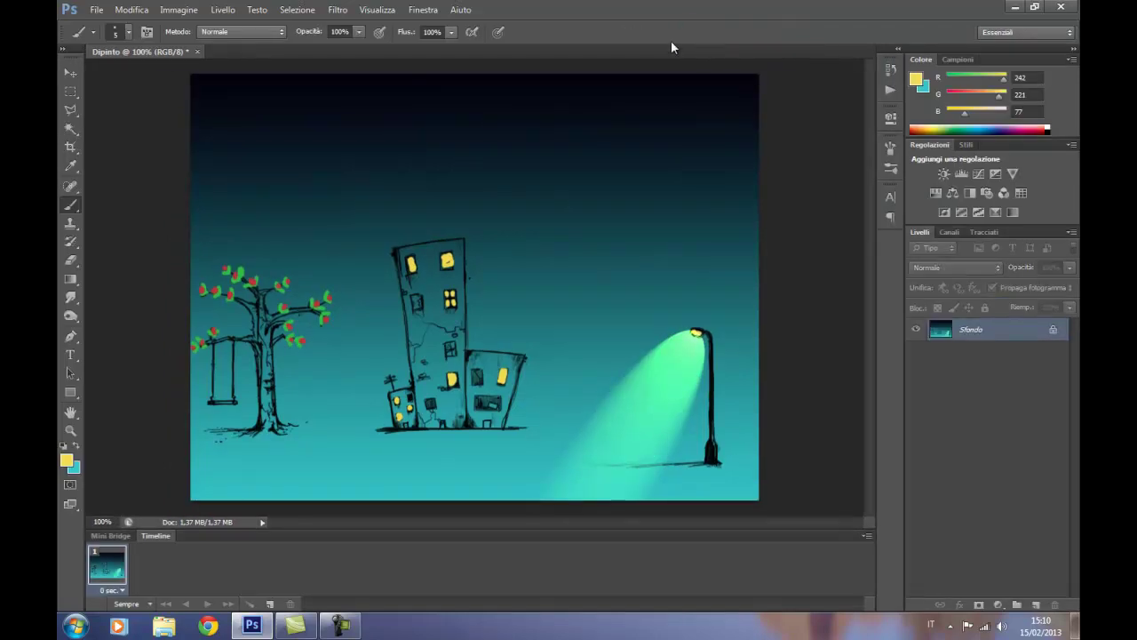
- Load the Cielo di notte brush library and select its 2500 px crescent brush
left_click(129, 34)
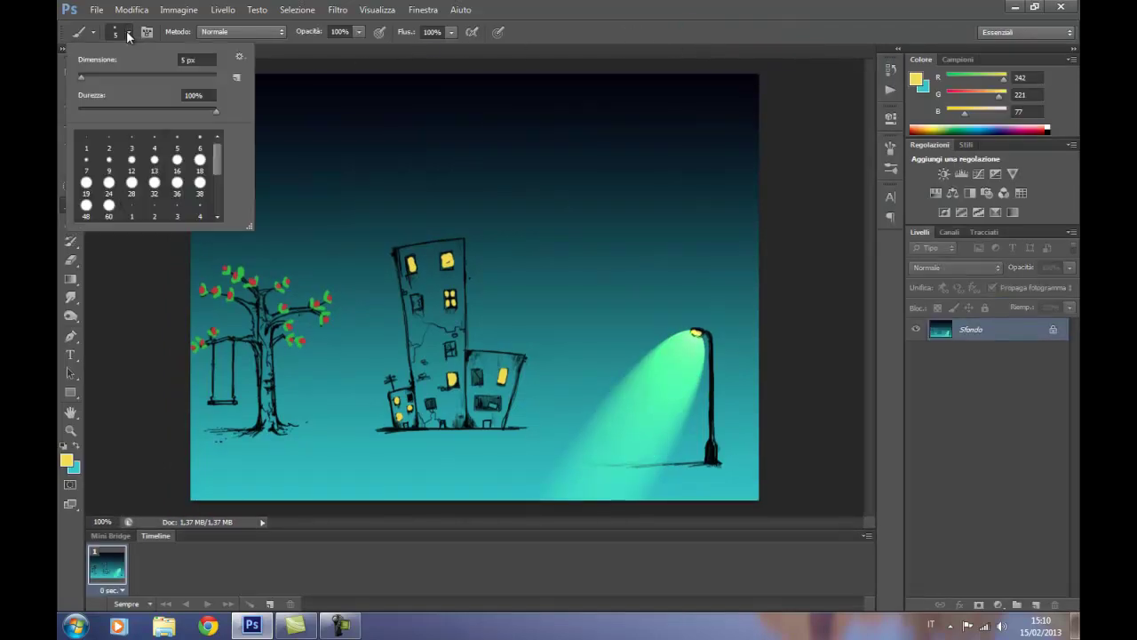
left_click(239, 57)
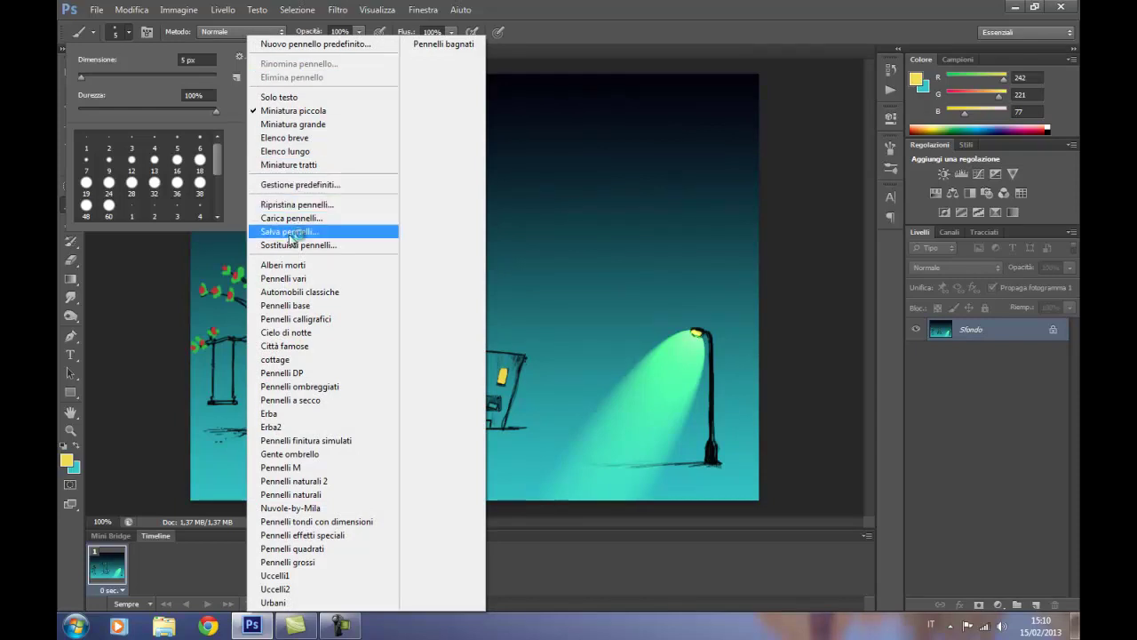
left_click(302, 332)
left_click(493, 240)
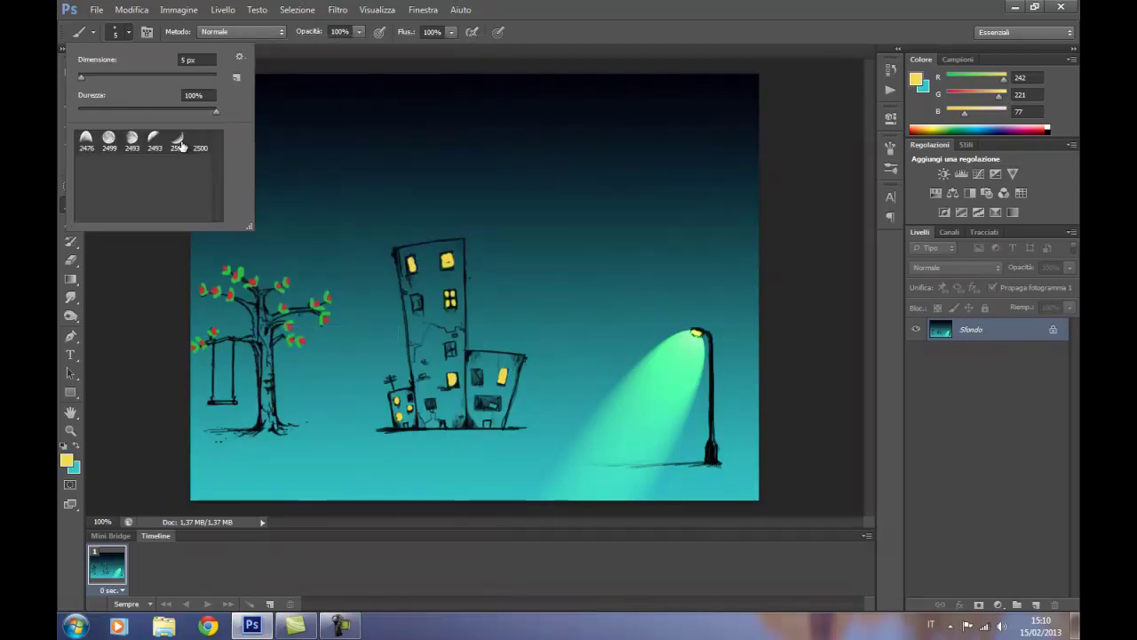
left_click(178, 142)
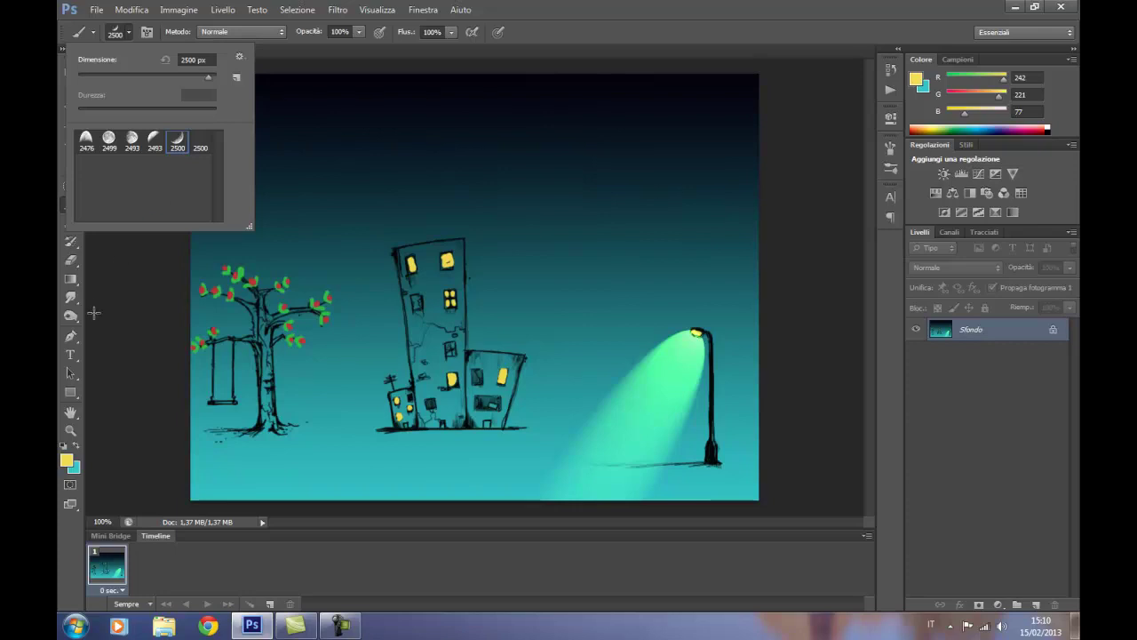
- Set the foreground painting colour to orange (f18526)
left_click(66, 460)
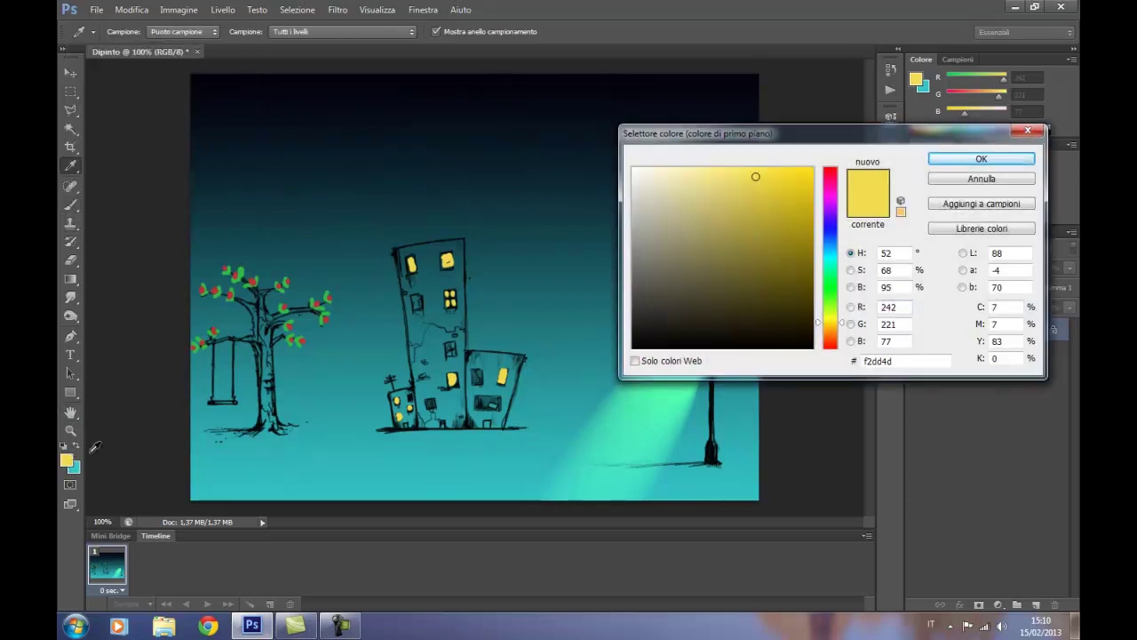
left_click(839, 328)
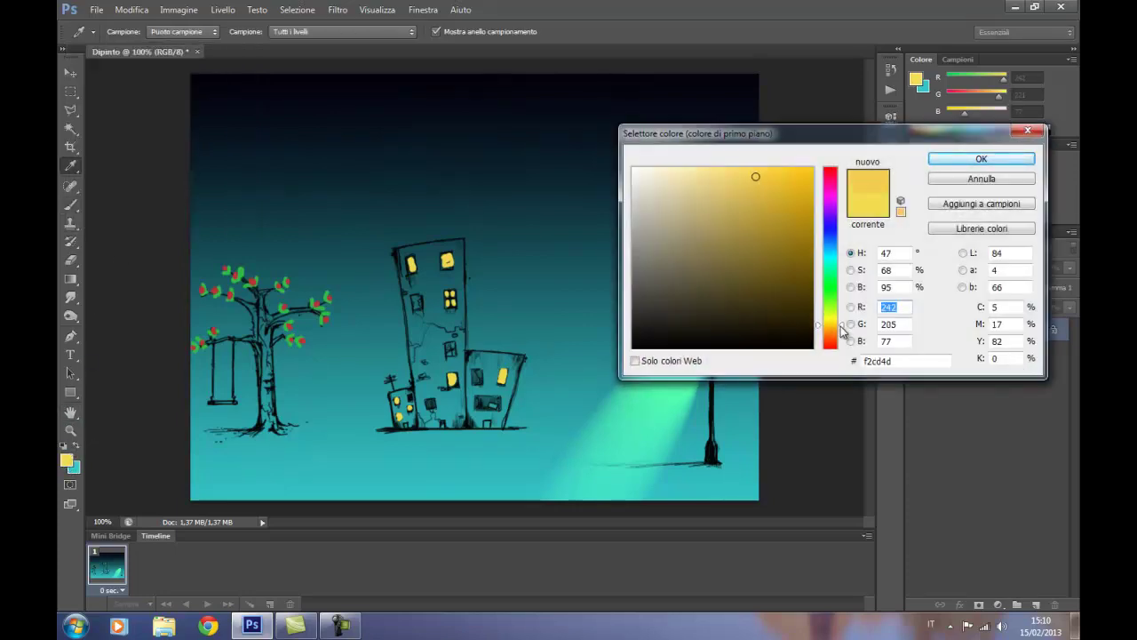
left_click_drag(842, 327, 841, 336)
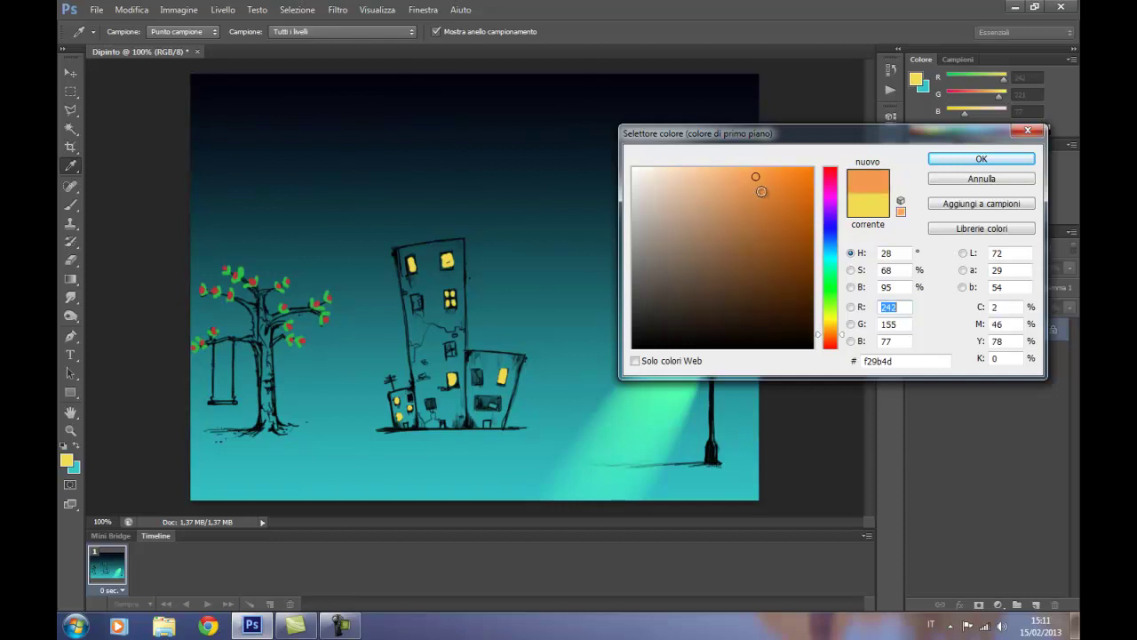
left_click(957, 159)
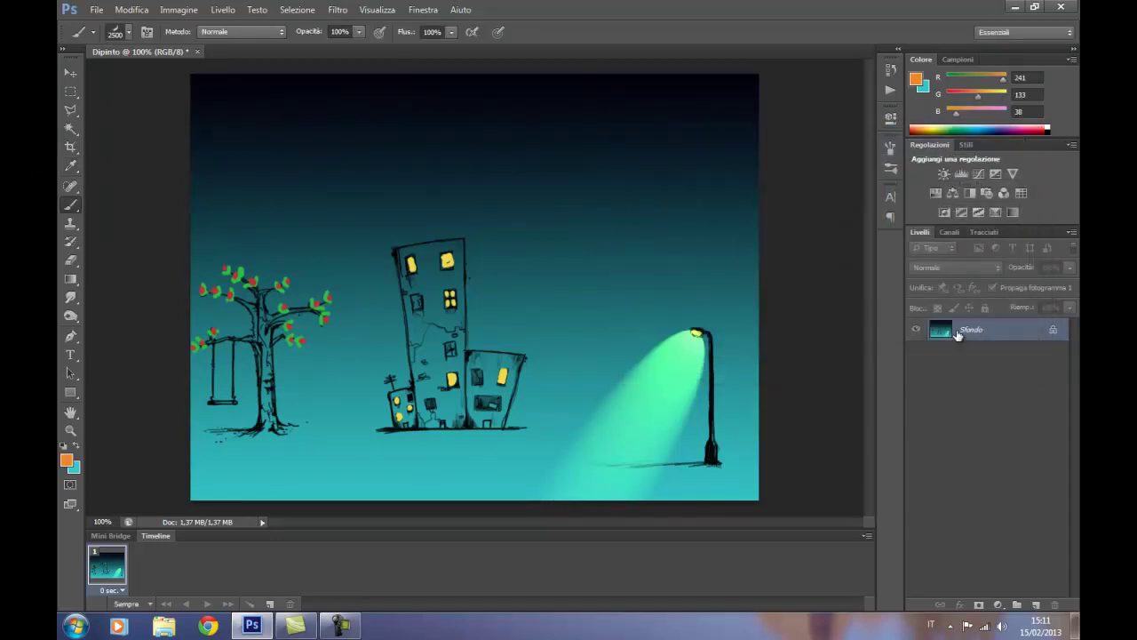
- Duplicate the Sfondo layer as Sfondo copia
right_click(957, 334)
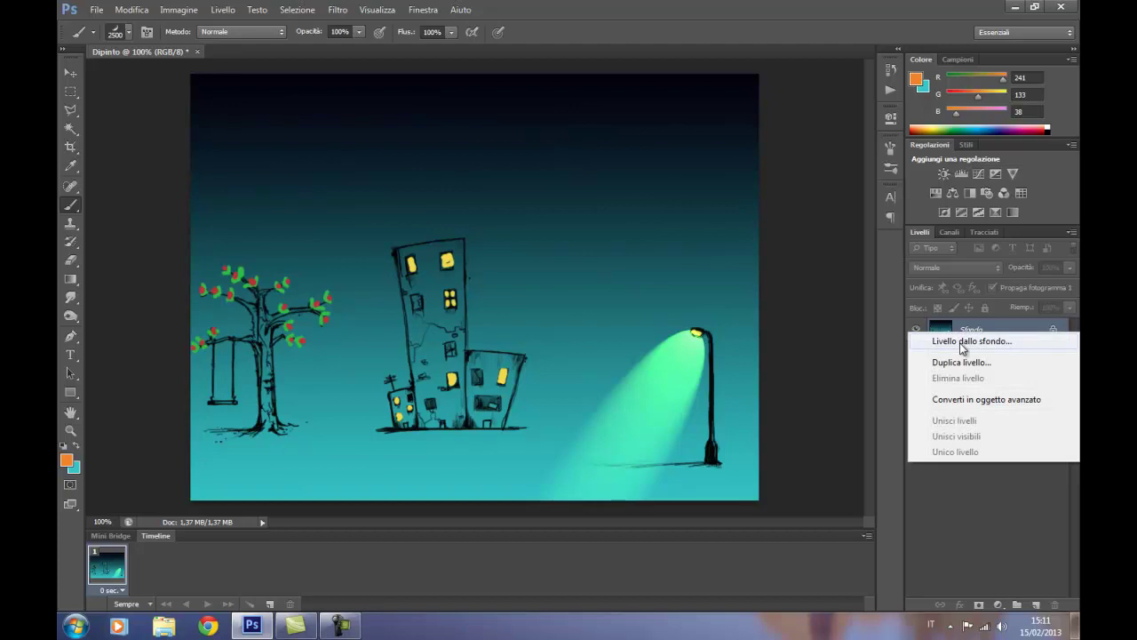
left_click(960, 361)
left_click(688, 191)
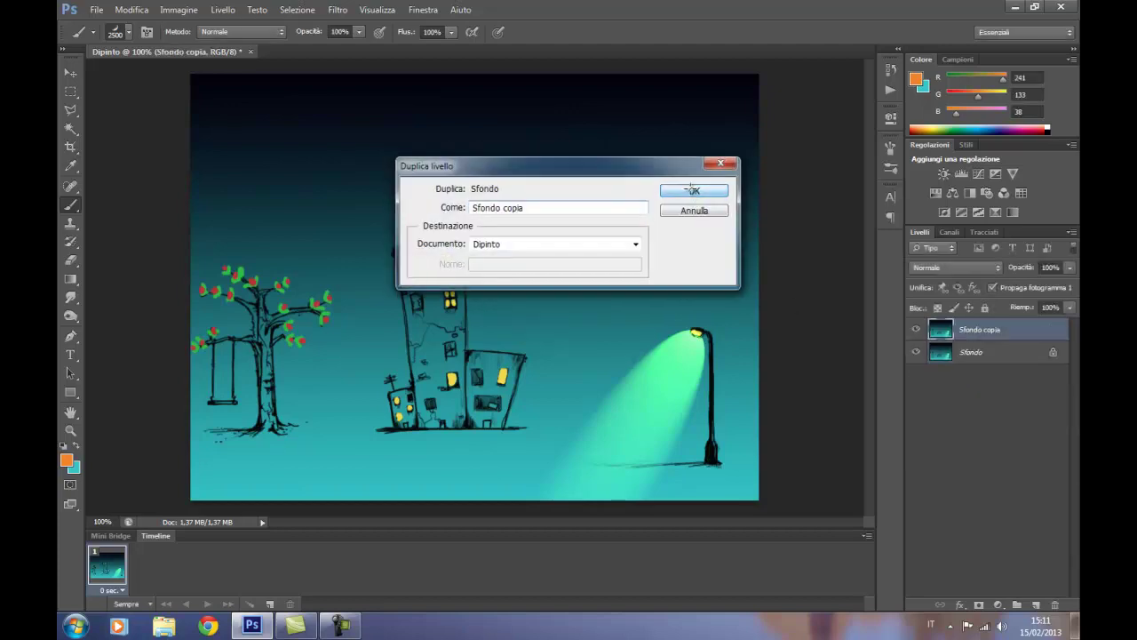
- Shrink the crescent brush and stamp an orange moon in the upper-right sky
left_click(128, 37)
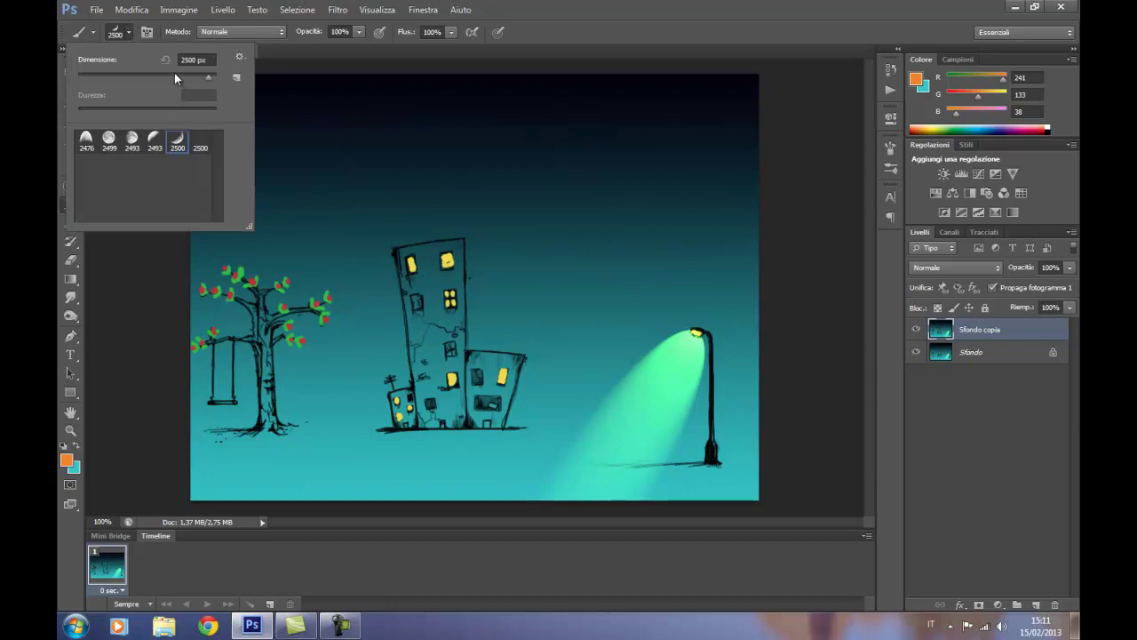
left_click_drag(174, 74, 146, 77)
left_click(624, 125)
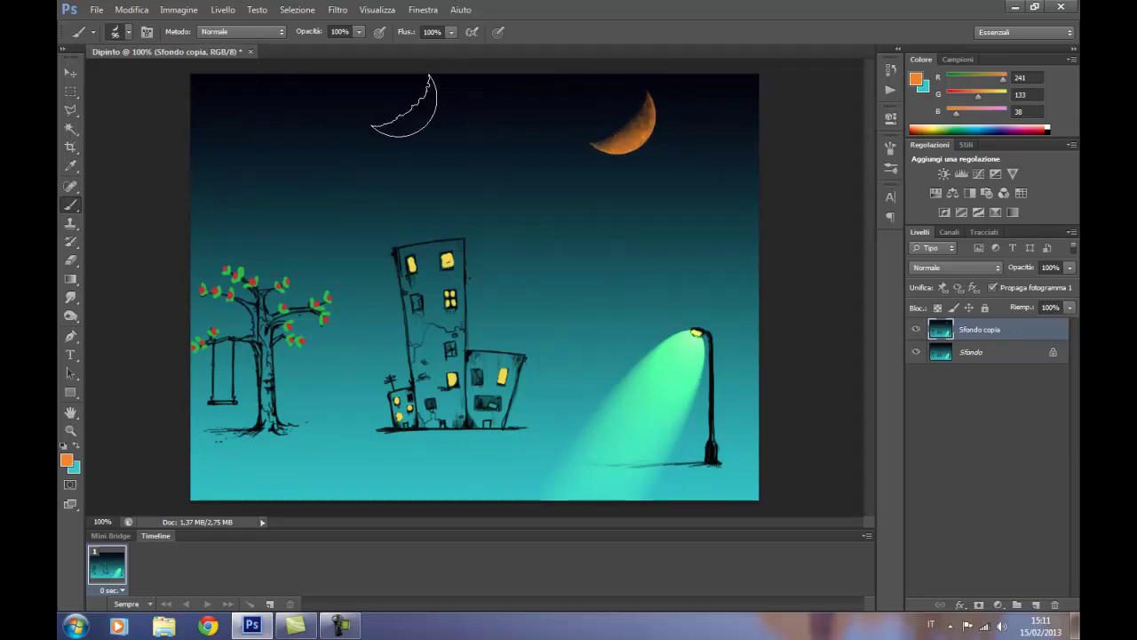
- Switch to the last Cielo di notte star brush at 380 px and paint stars
left_click(129, 32)
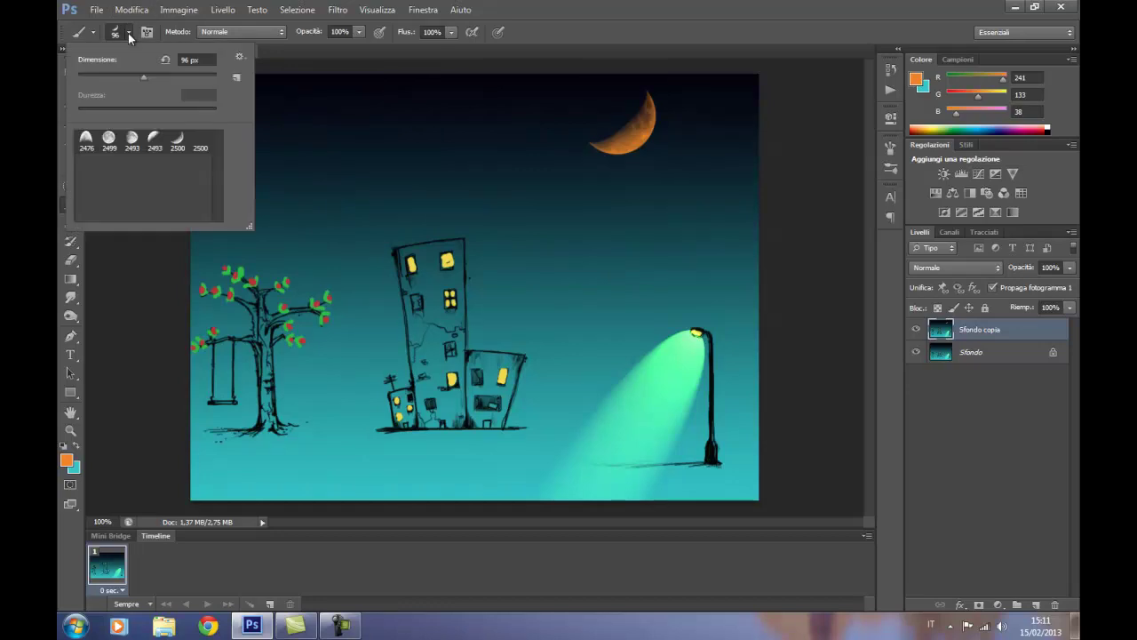
left_click(200, 144)
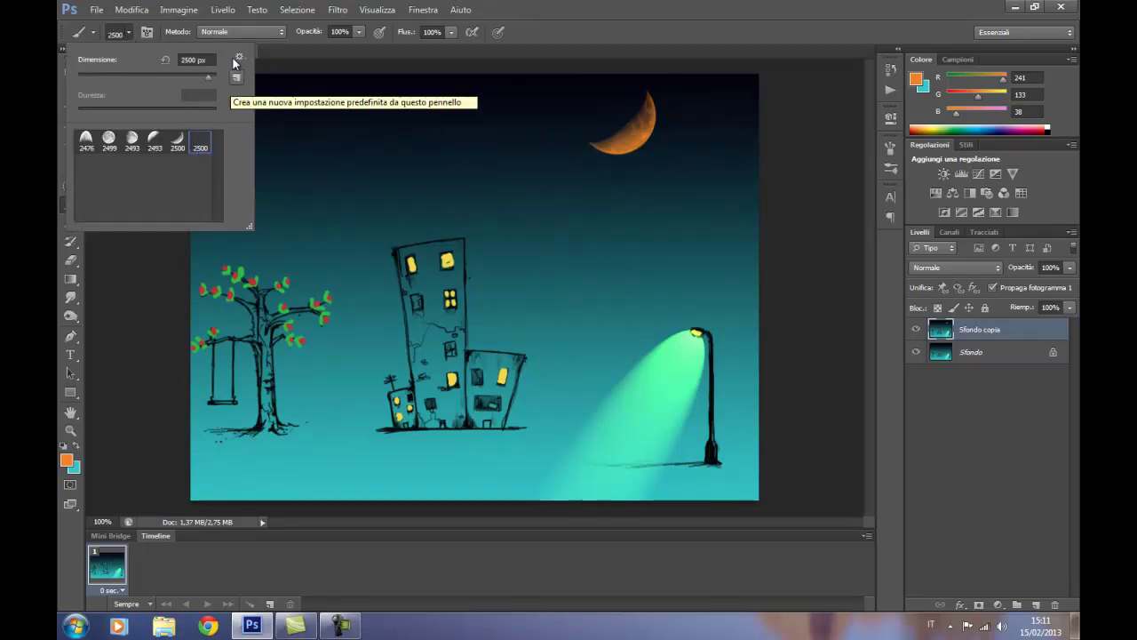
left_click(179, 76)
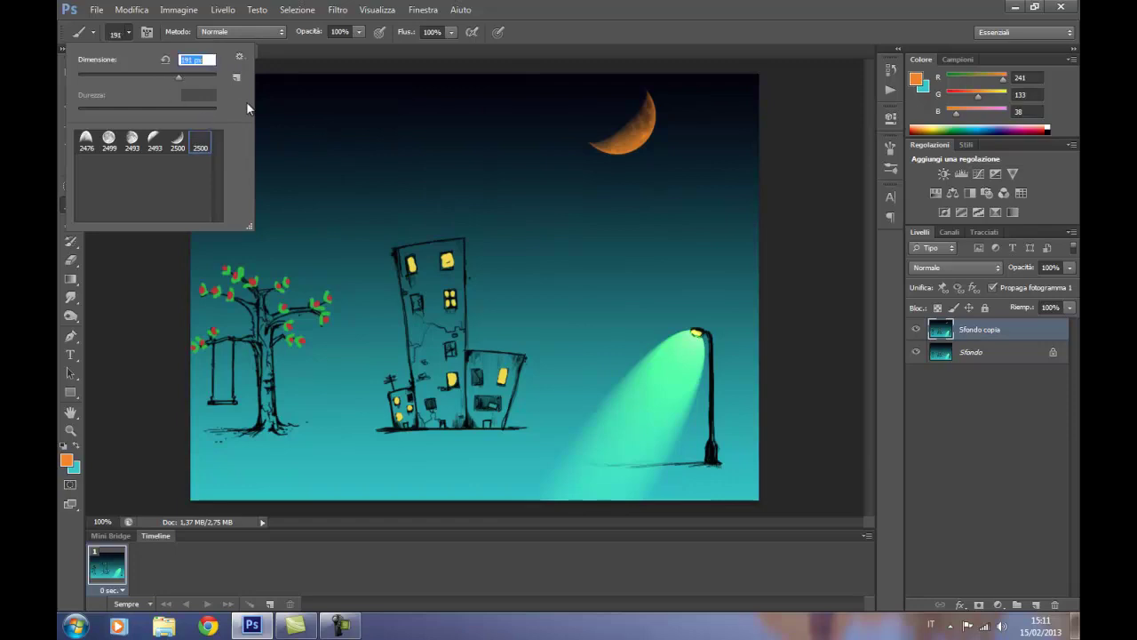
left_click(189, 76)
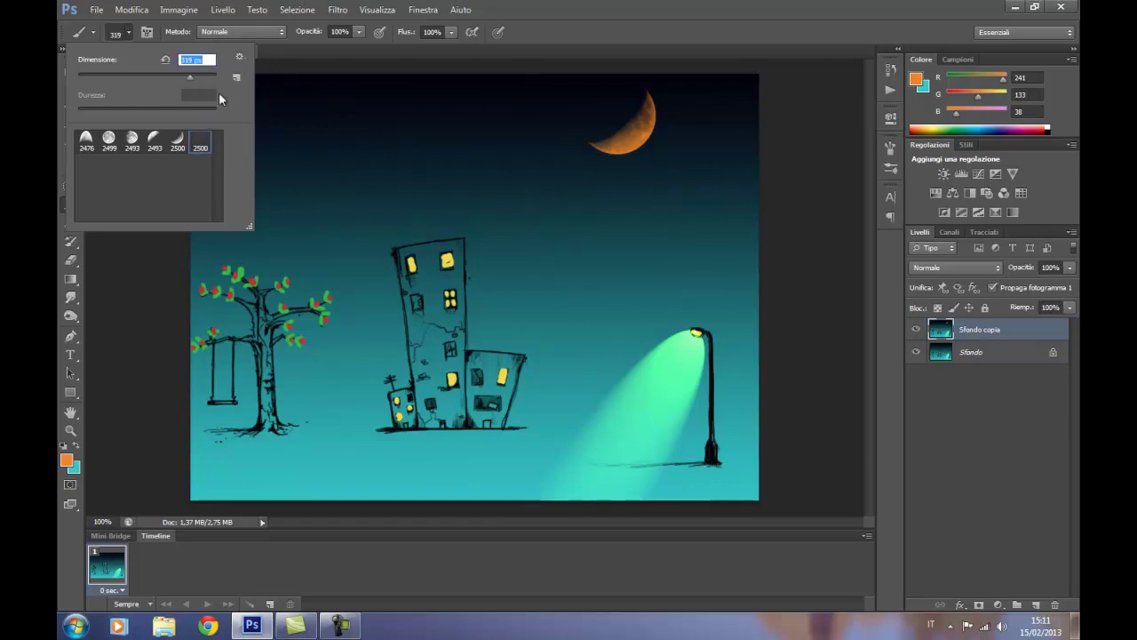
left_click_drag(193, 75, 195, 77)
left_click(337, 155)
key("Return")
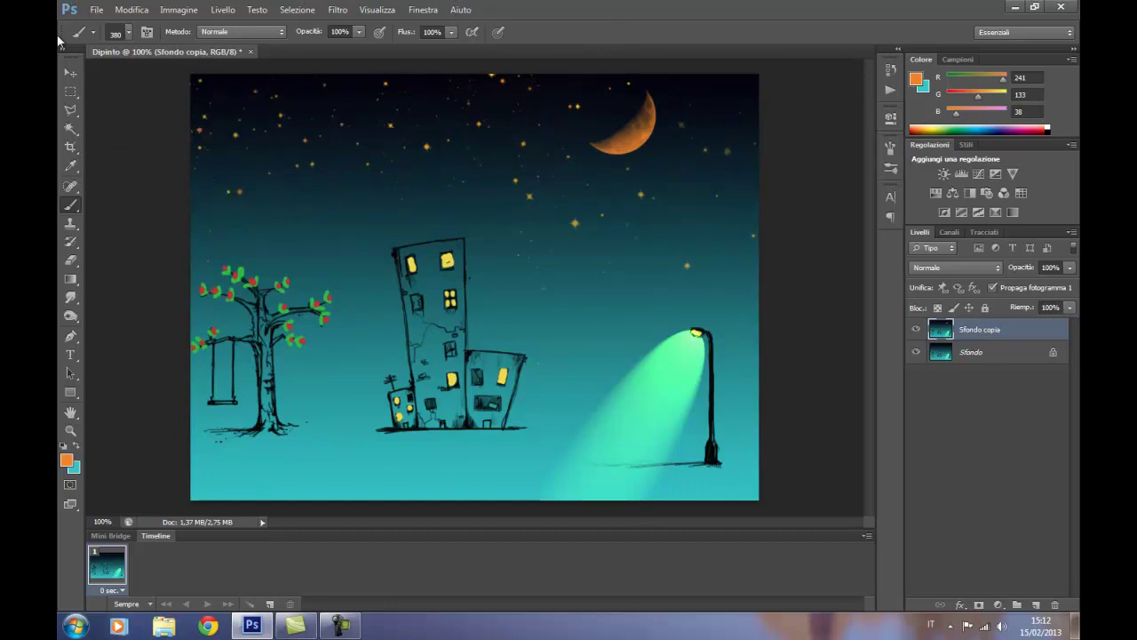
- Load the Nuvole-by-Mila brush library and set the foreground to near-white
left_click(129, 33)
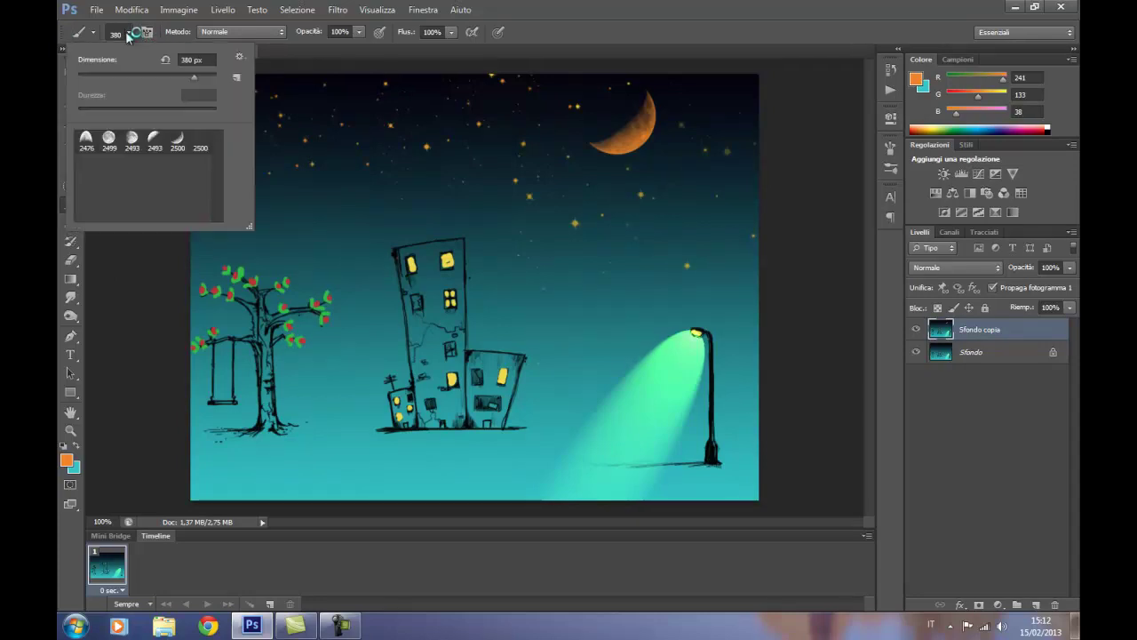
left_click(248, 61)
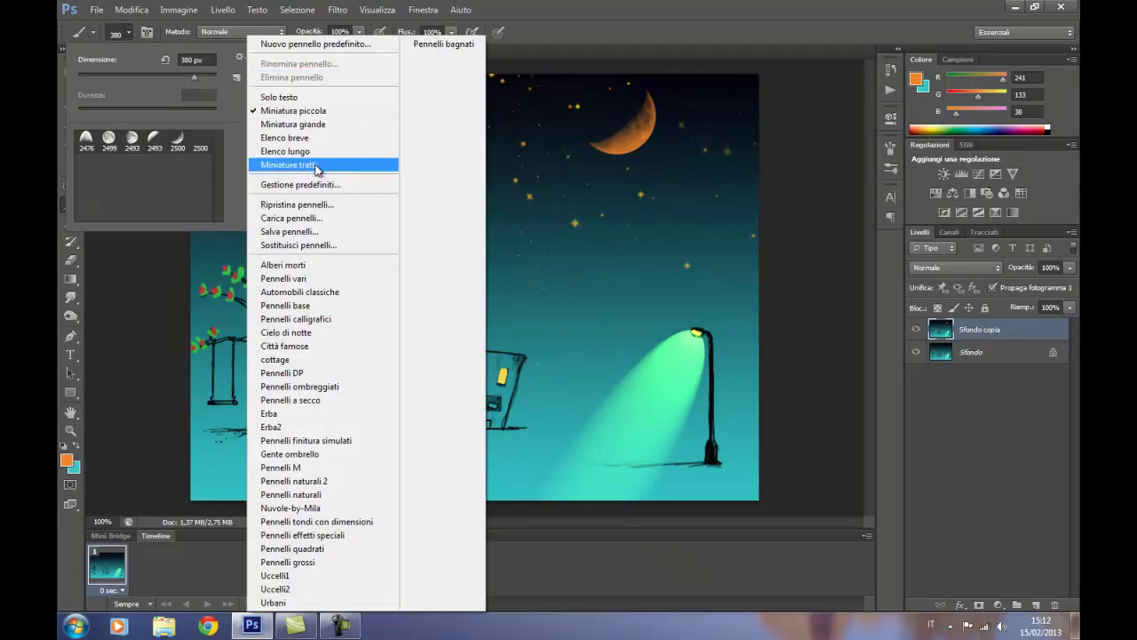
left_click(310, 509)
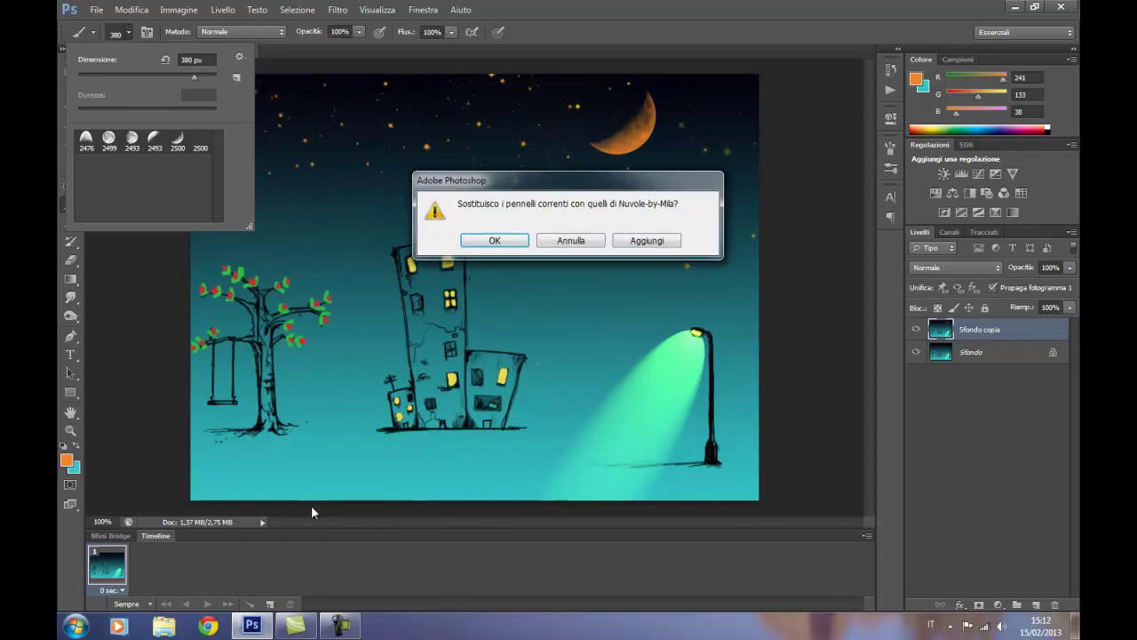
left_click(508, 244)
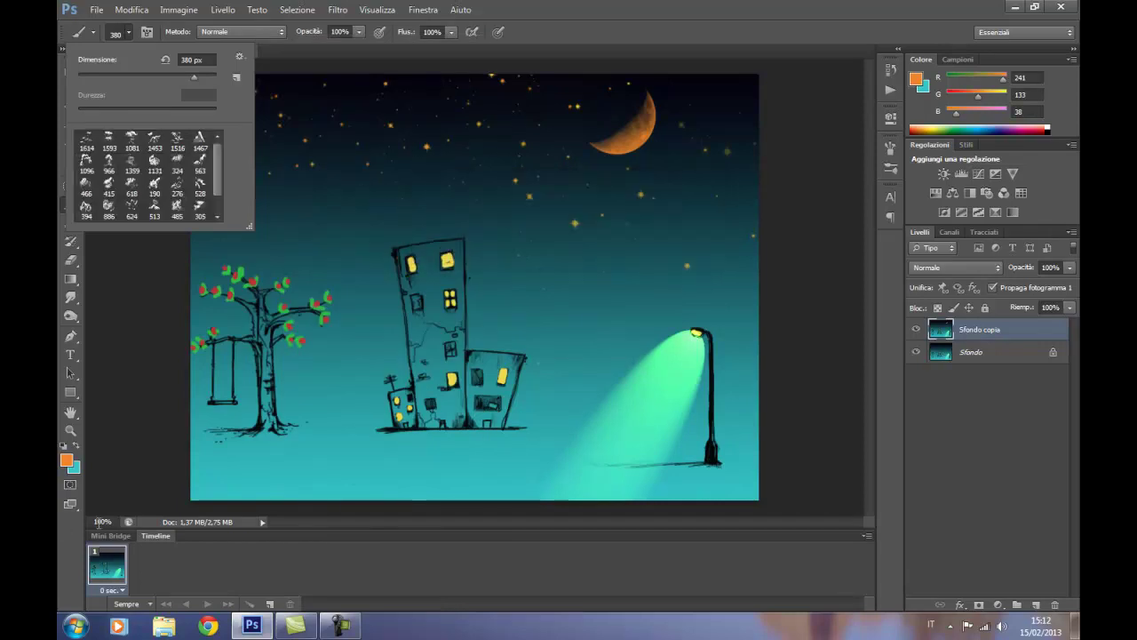
left_click(67, 461)
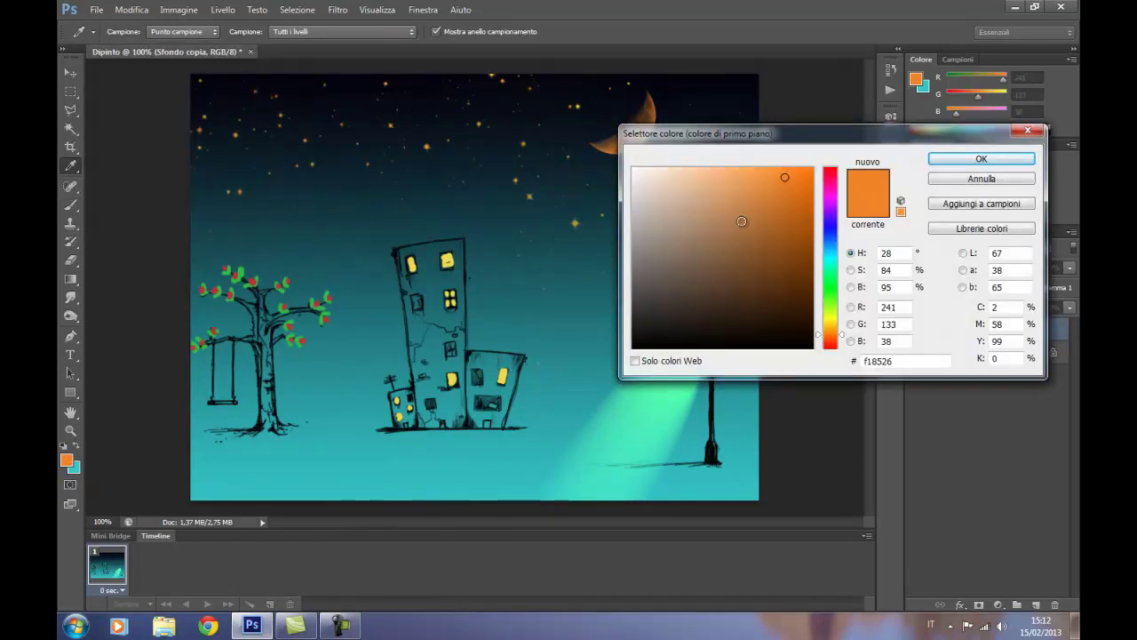
left_click(639, 195)
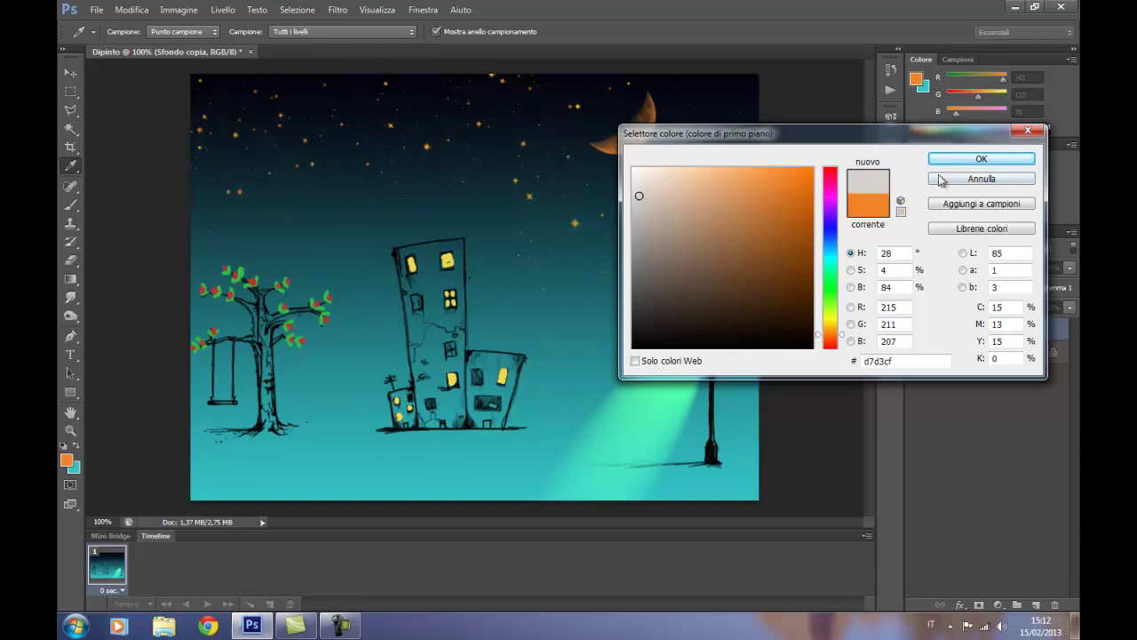
left_click(981, 158)
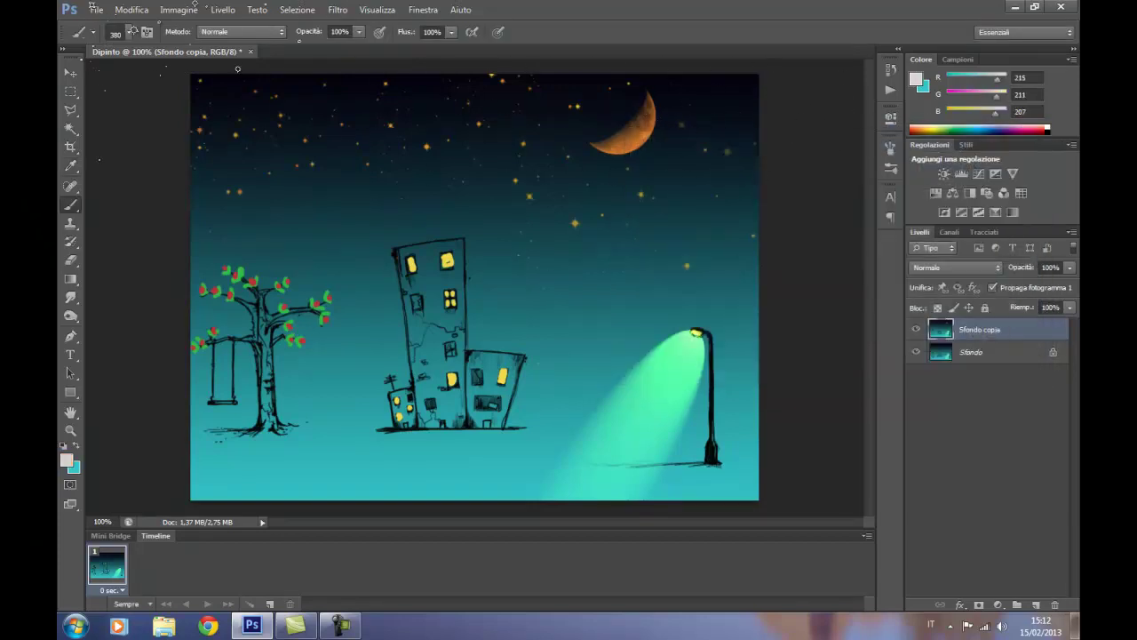
- Stamp clouds at upper left and below the moon with brush 1614 at 215 px
left_click(129, 33)
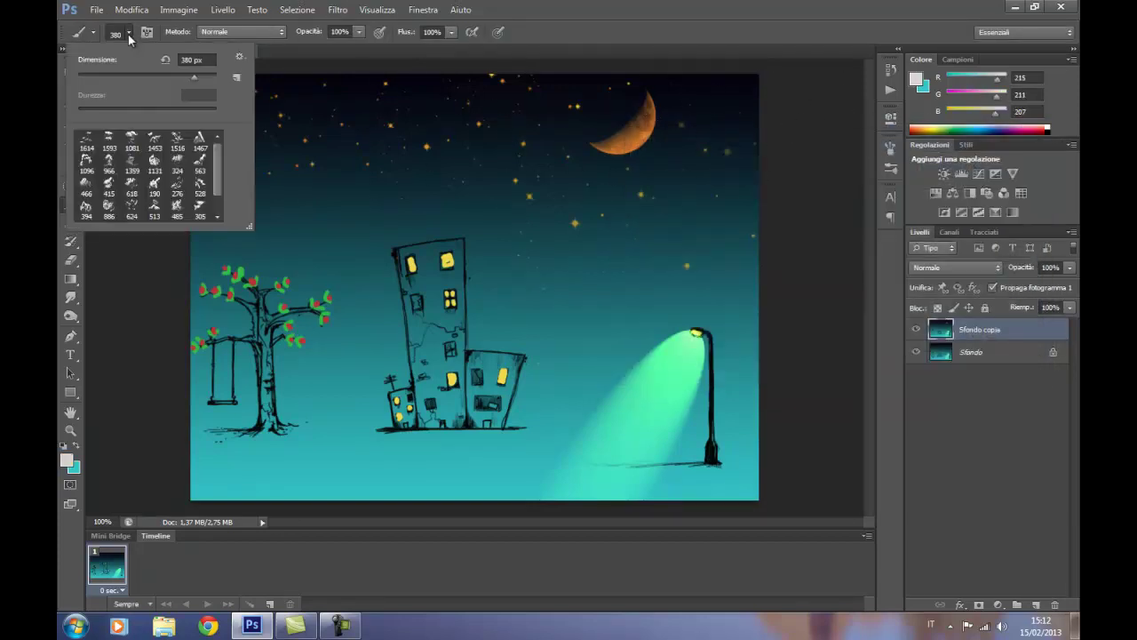
left_click(86, 140)
left_click_drag(205, 76, 173, 76)
left_click(186, 76)
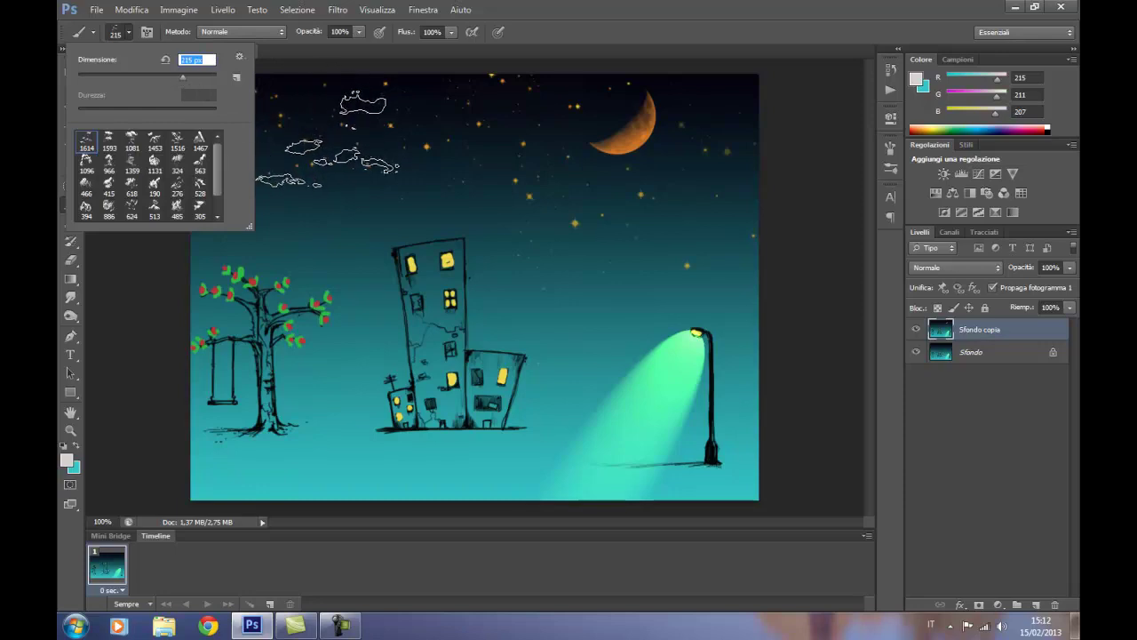
left_click(327, 139)
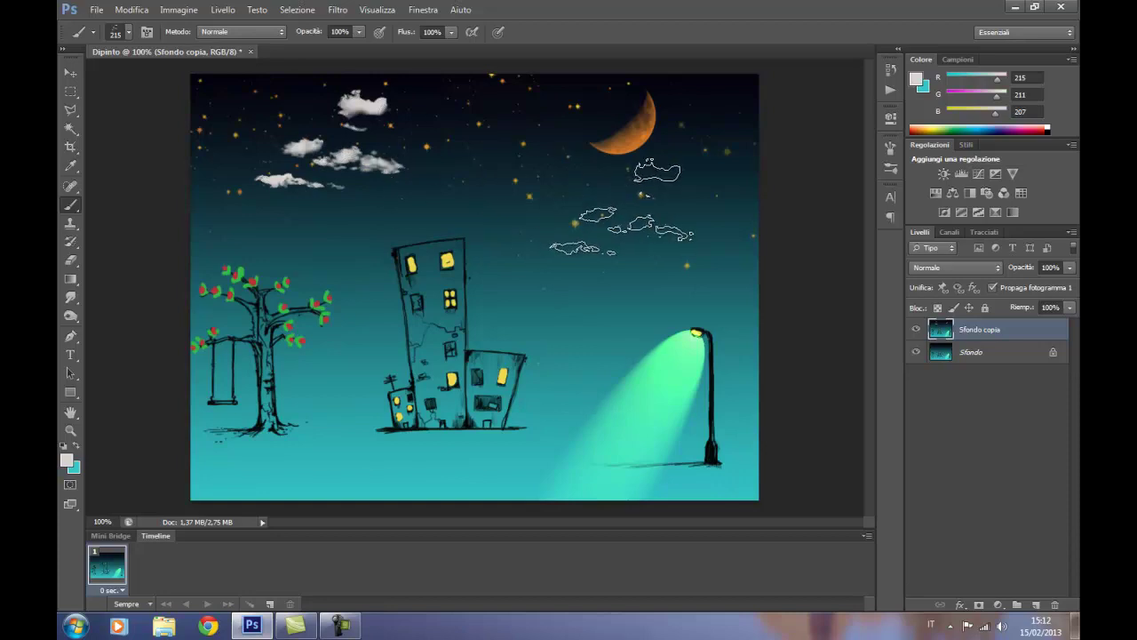
left_click(678, 202)
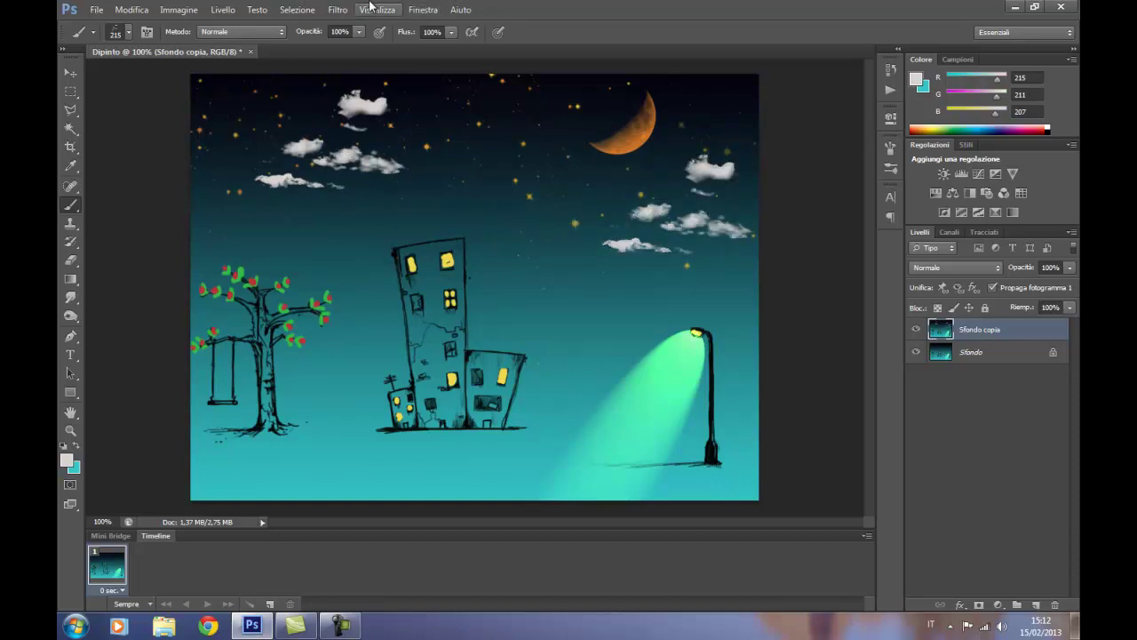
left_click(127, 34)
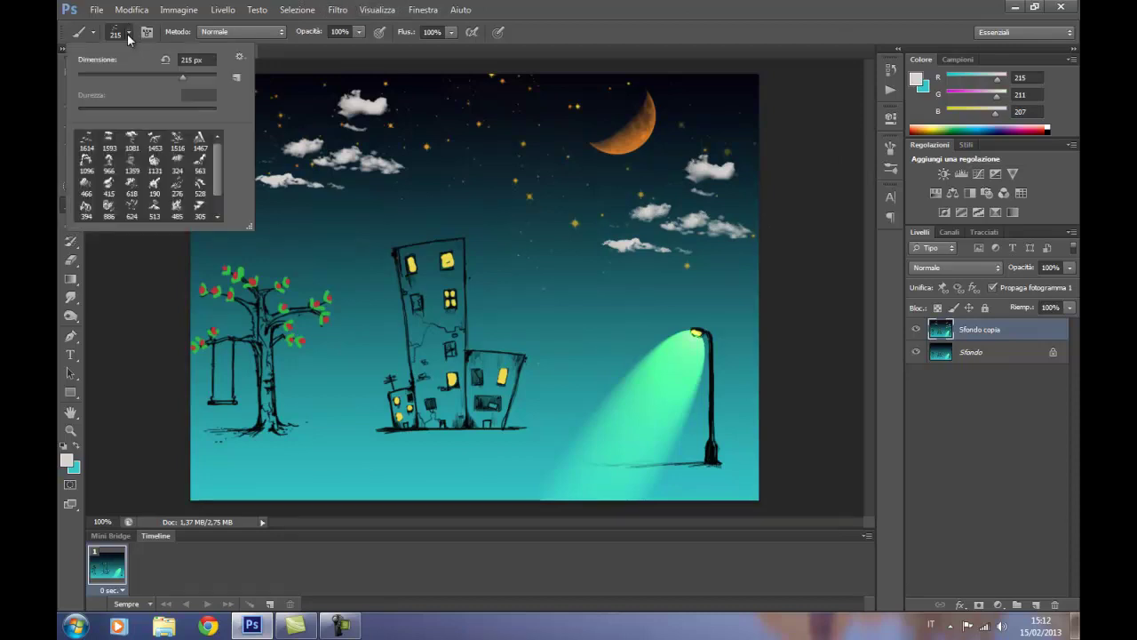
left_click(239, 58)
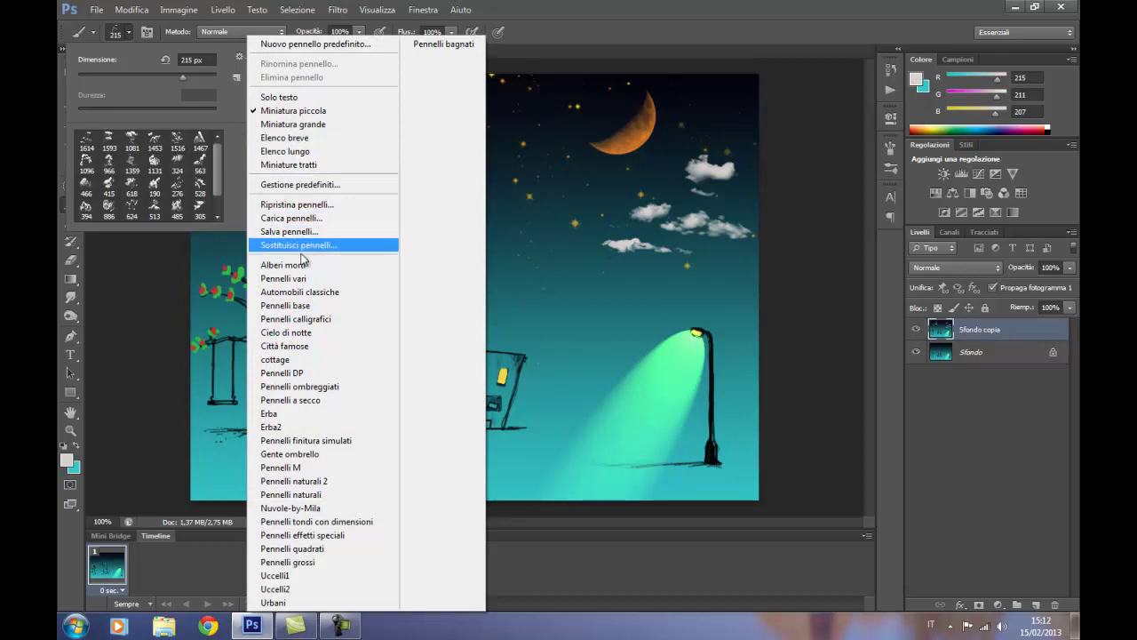
- Load the Erba2 grass brush set and set the foreground to bright green
left_click(307, 428)
left_click(496, 242)
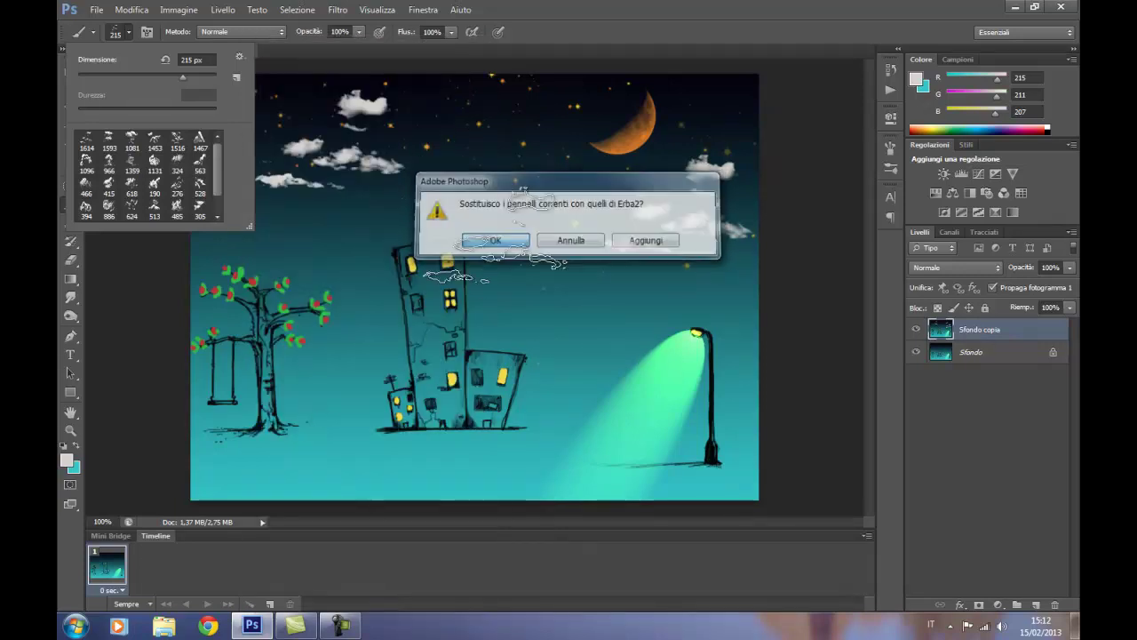
left_click(71, 465)
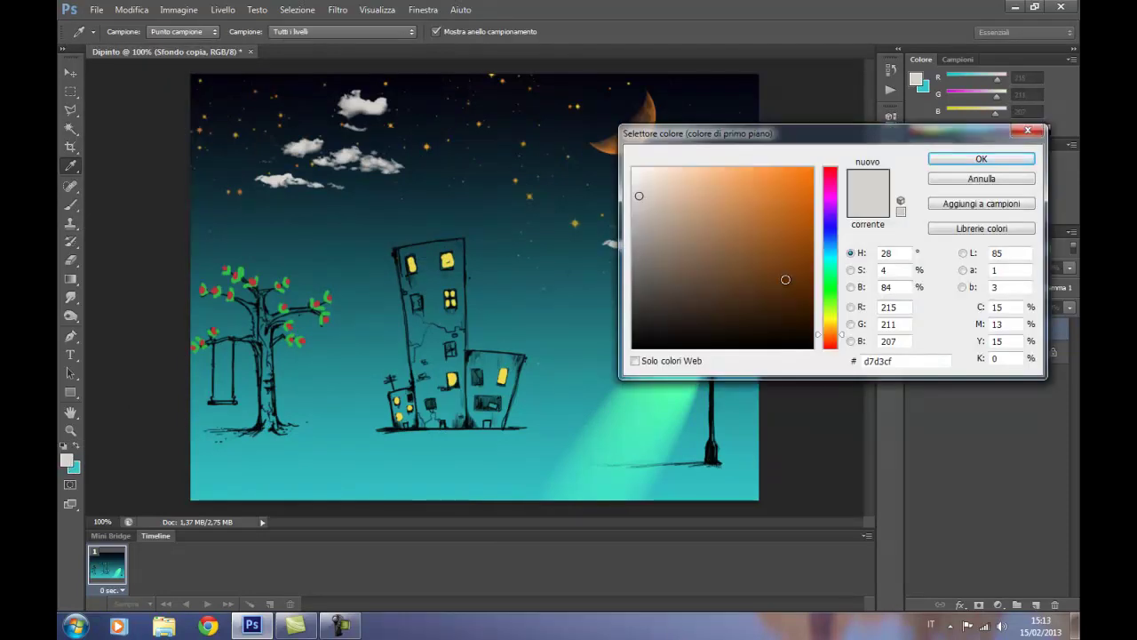
left_click(835, 284)
left_click(739, 180)
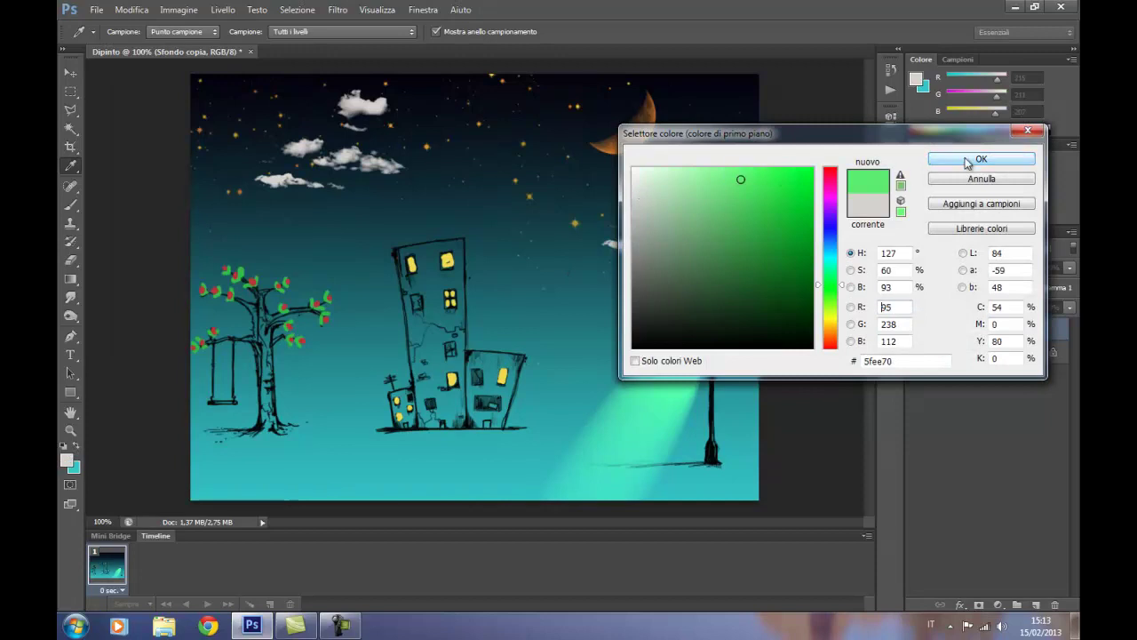
left_click(968, 162)
key("b")
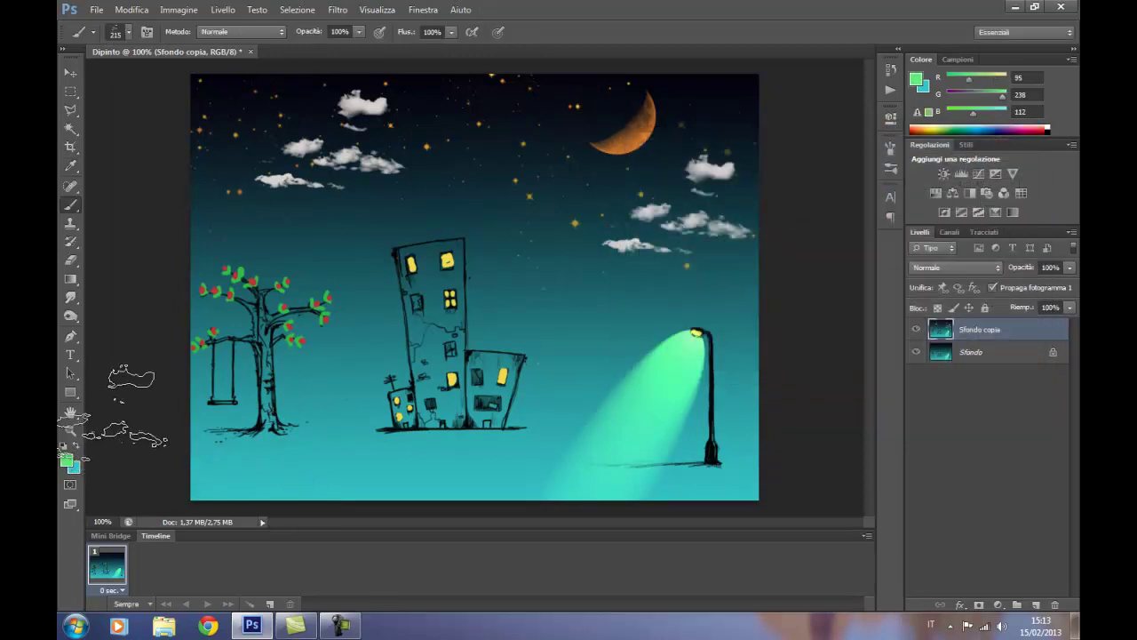
- Paint two grass clumps at bottom-left with the 2097 tip at 123 px
left_click(129, 33)
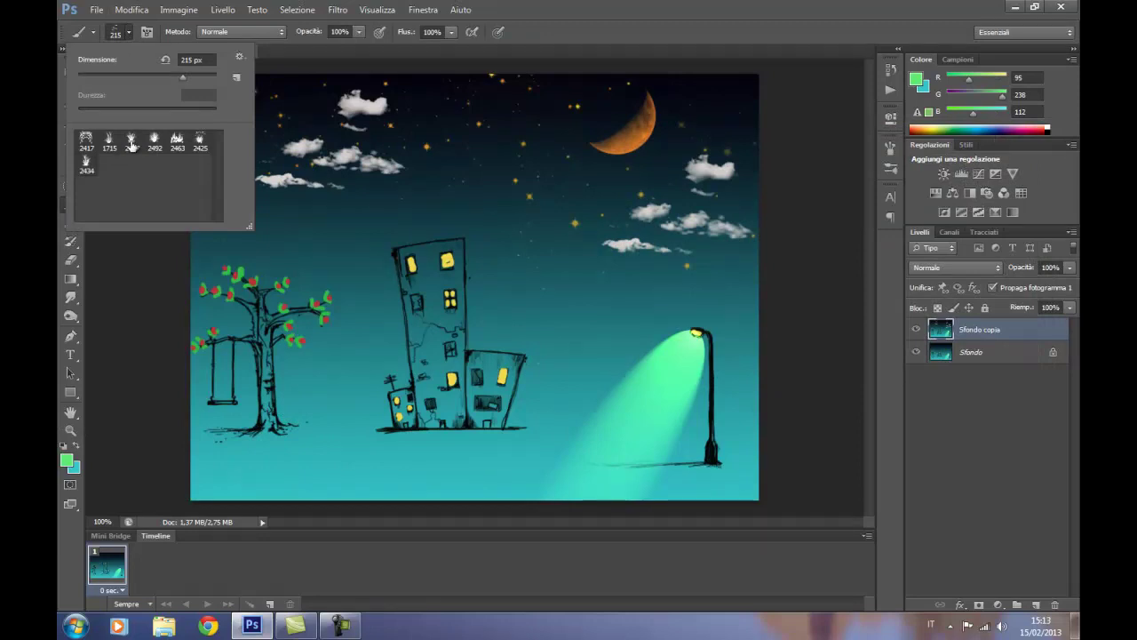
left_click(131, 142)
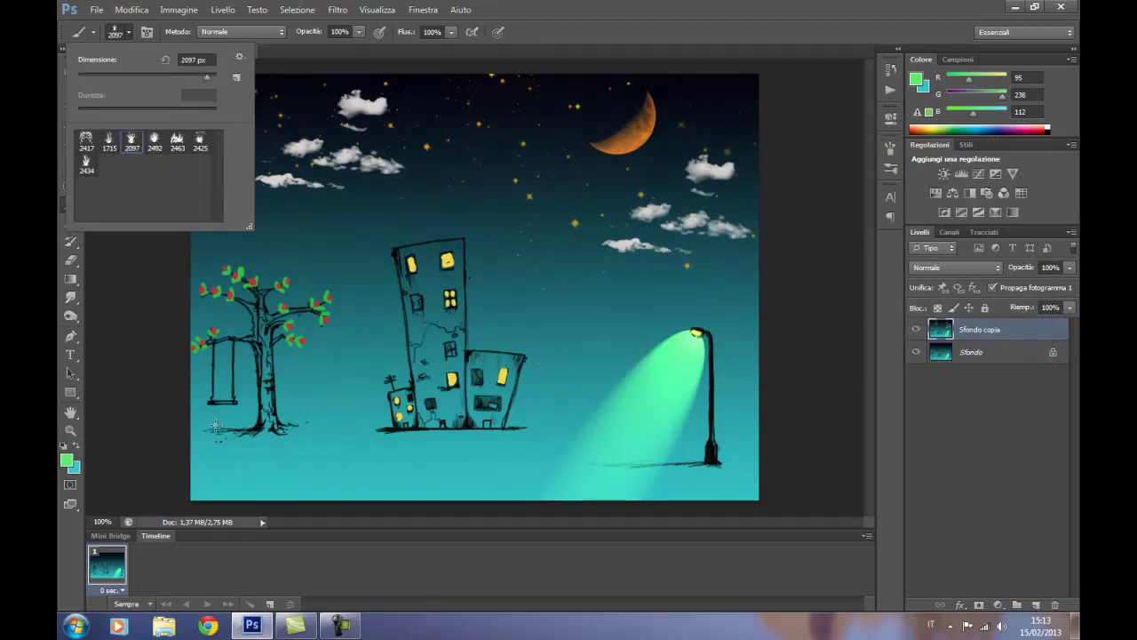
left_click(186, 75)
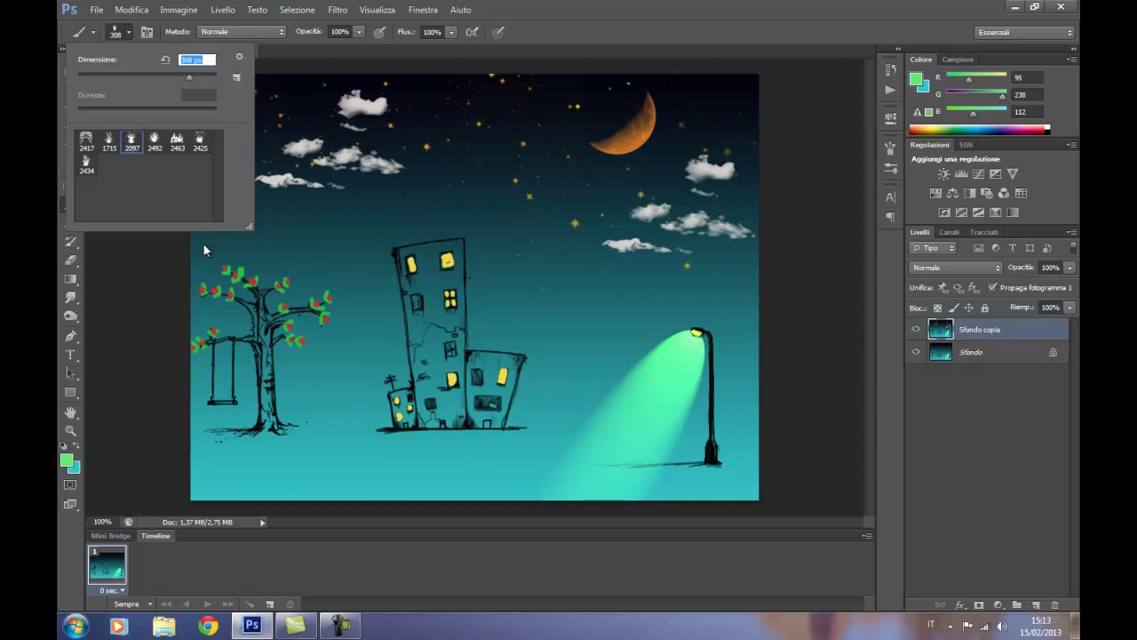
left_click(155, 74)
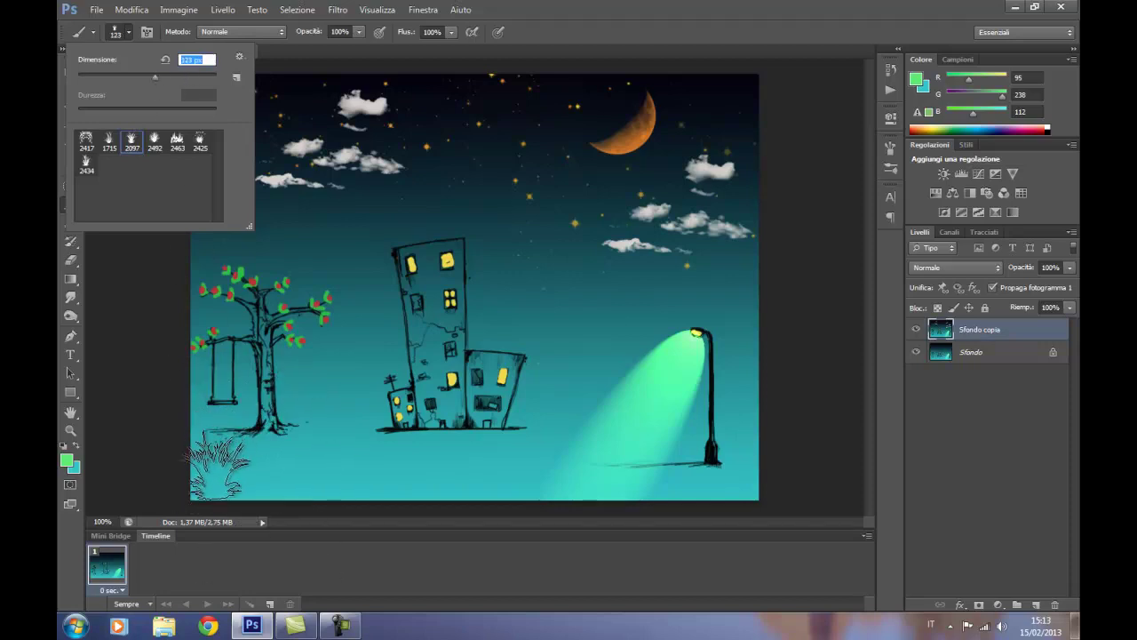
left_click(218, 463)
left_click(259, 466)
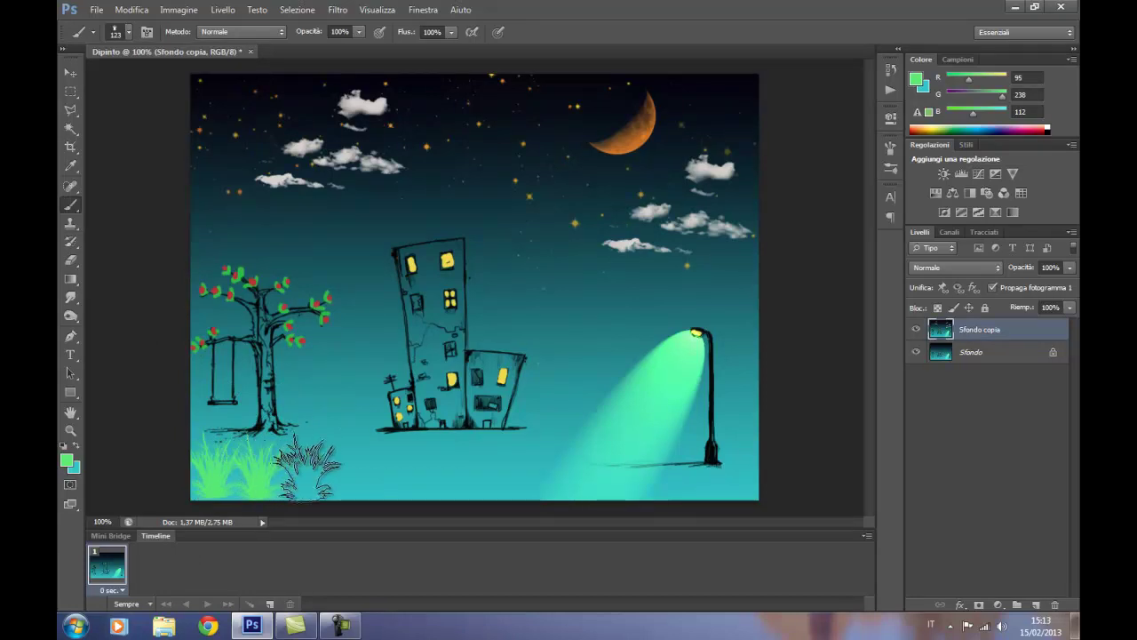
- Extend the grass rightward along the bottom with the brush at 101 px
left_click(129, 32)
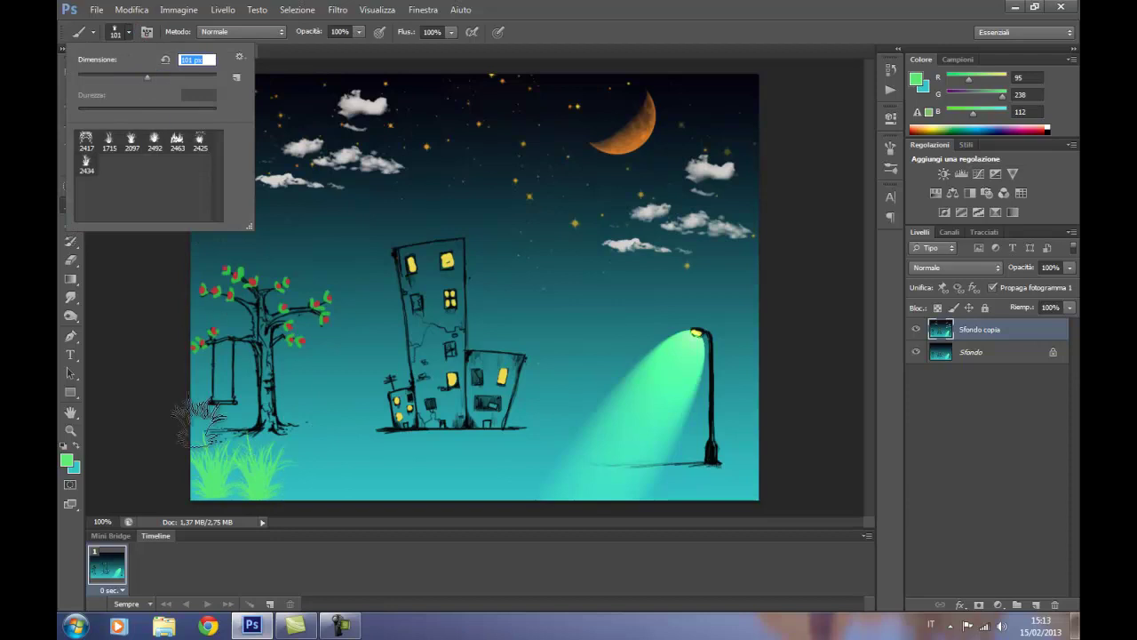
left_click(263, 455)
left_click_drag(263, 455, 279, 469)
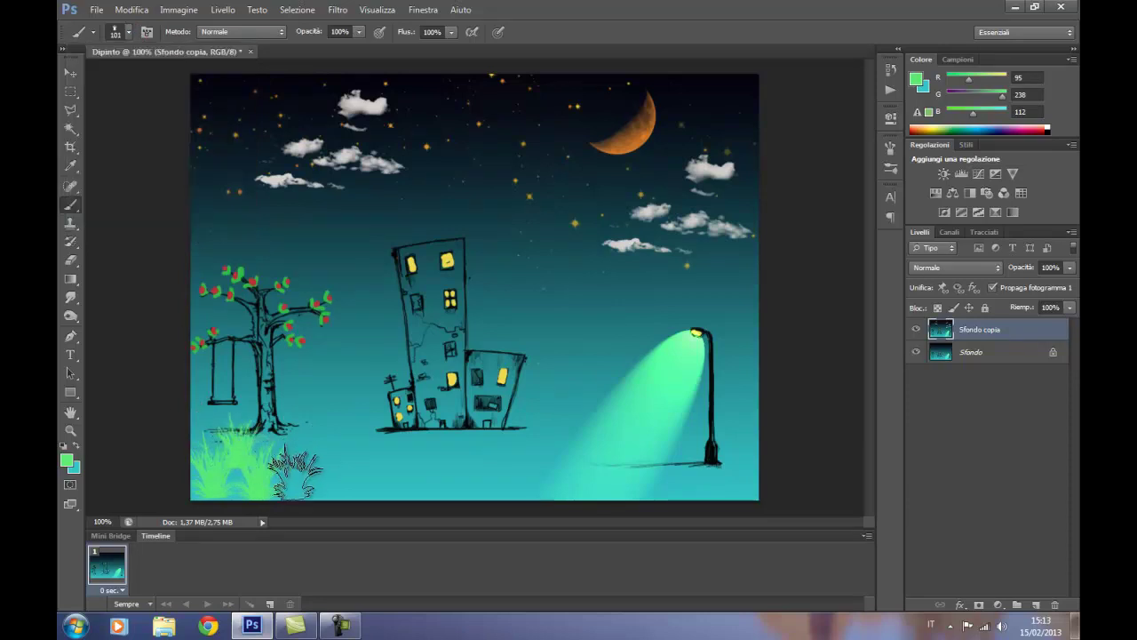
left_click(297, 480)
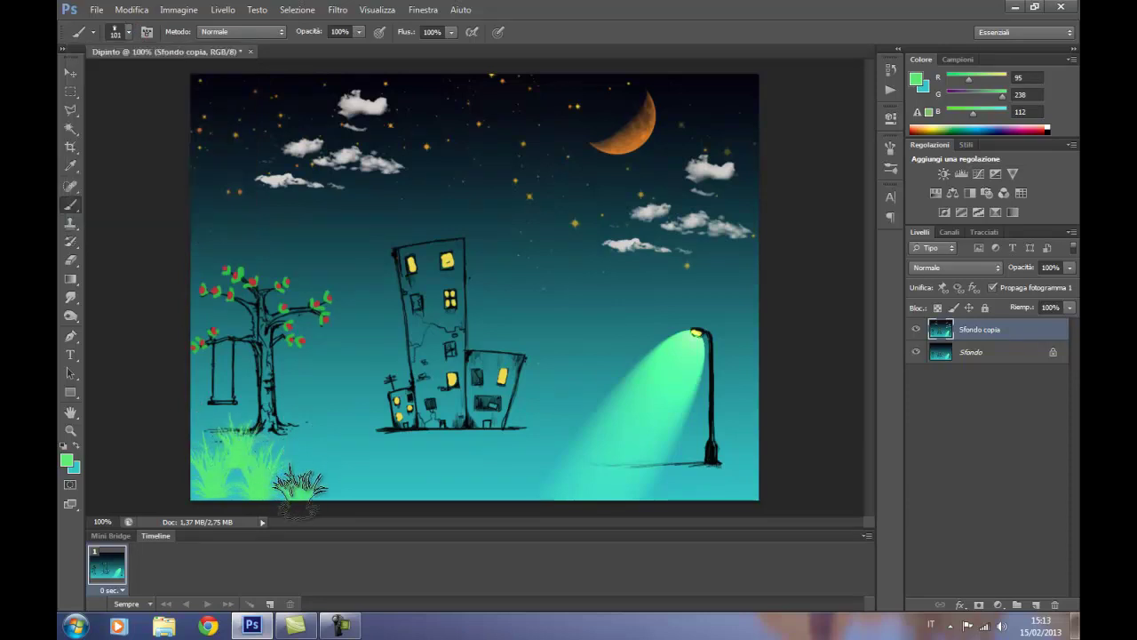
- Paint darker green (55/160/67) grass tufts with the 2492 tip at 187 px
left_click(128, 33)
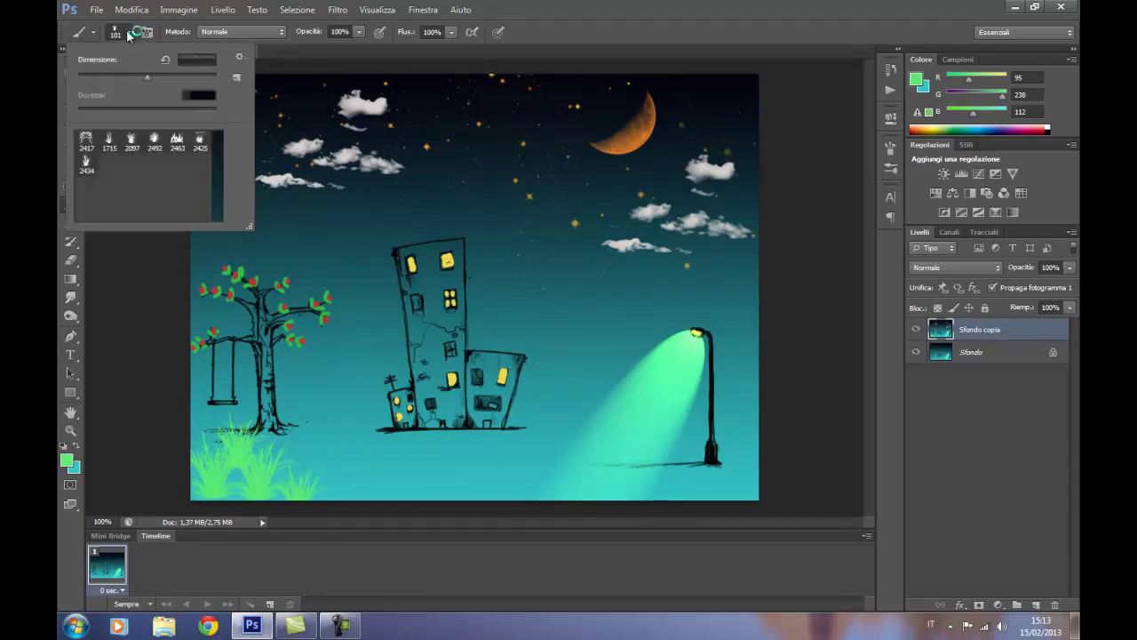
left_click(155, 145)
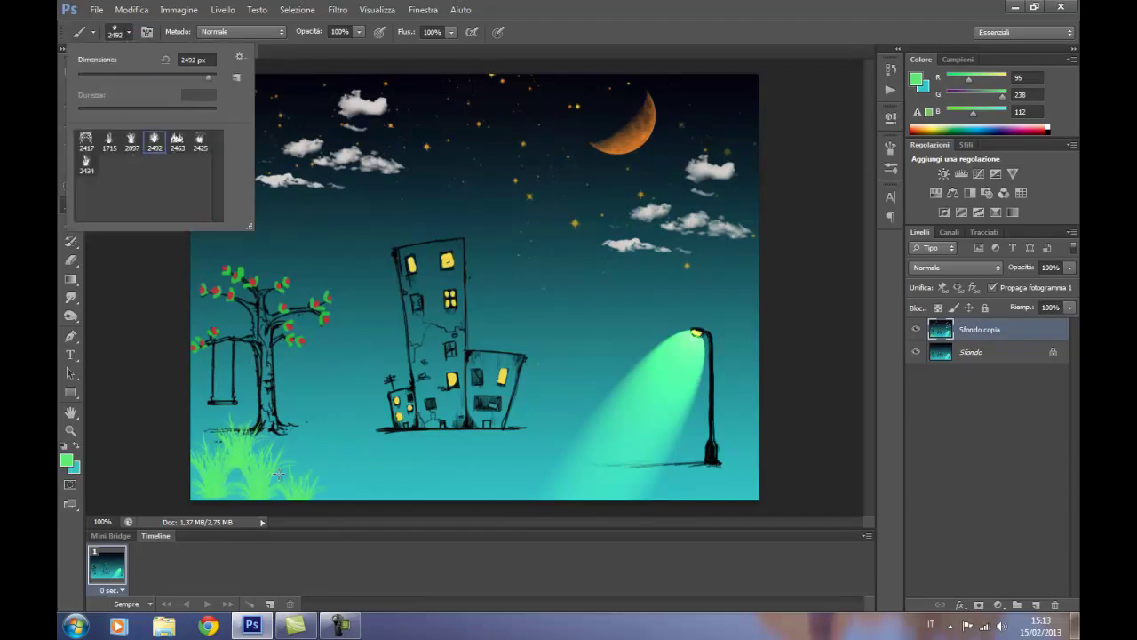
left_click(177, 74)
key("i")
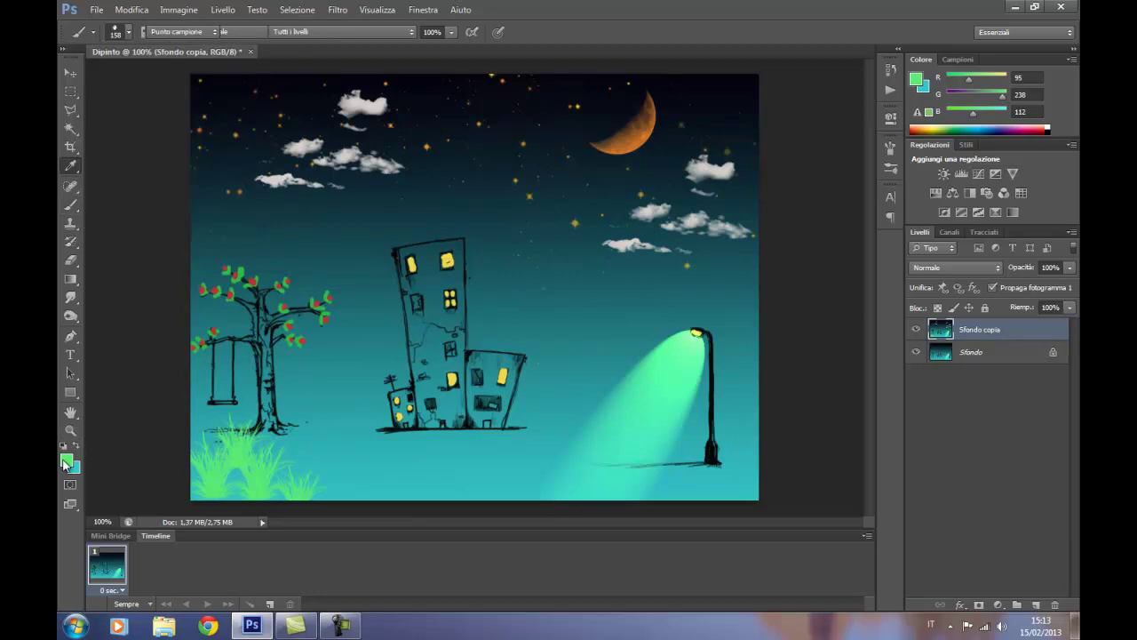
left_click(64, 461)
left_click(752, 235)
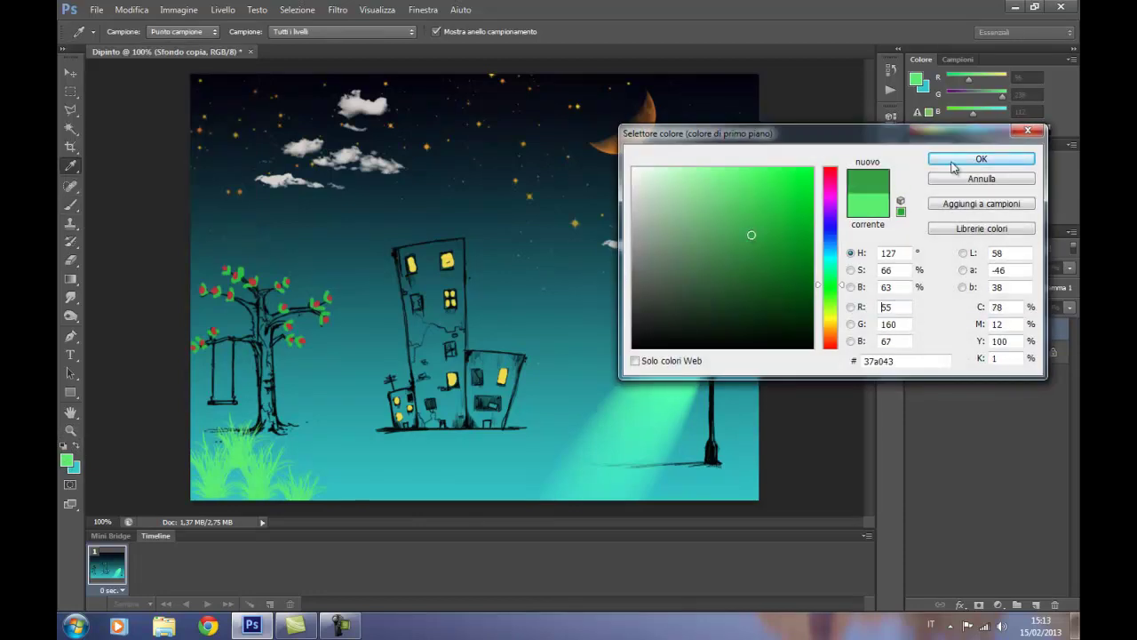
left_click(981, 158)
key("b")
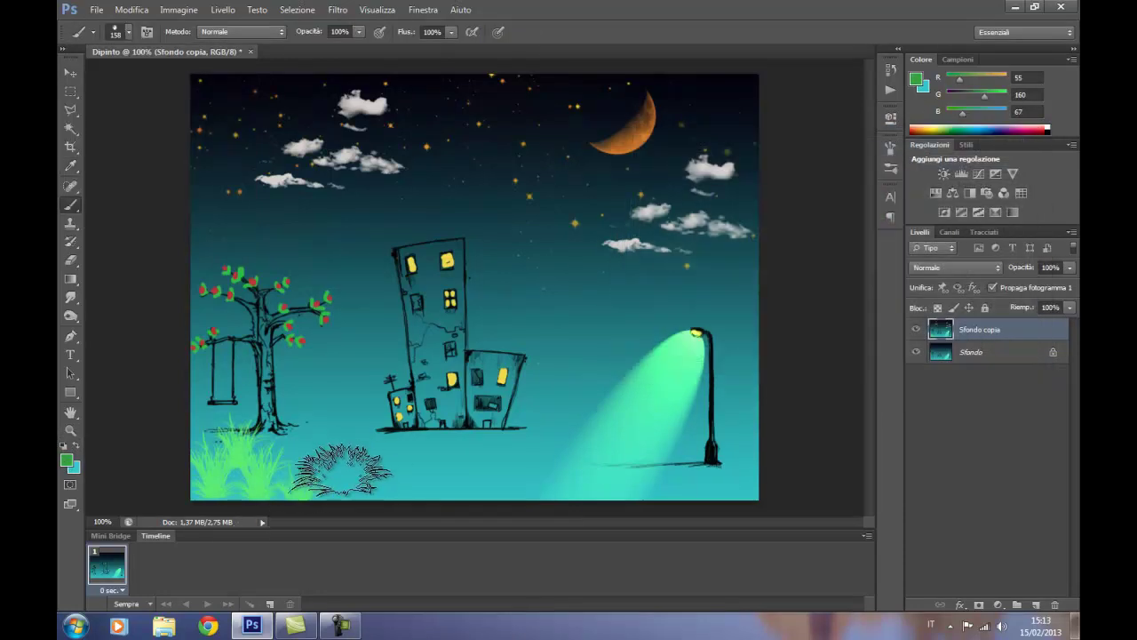
left_click(331, 471)
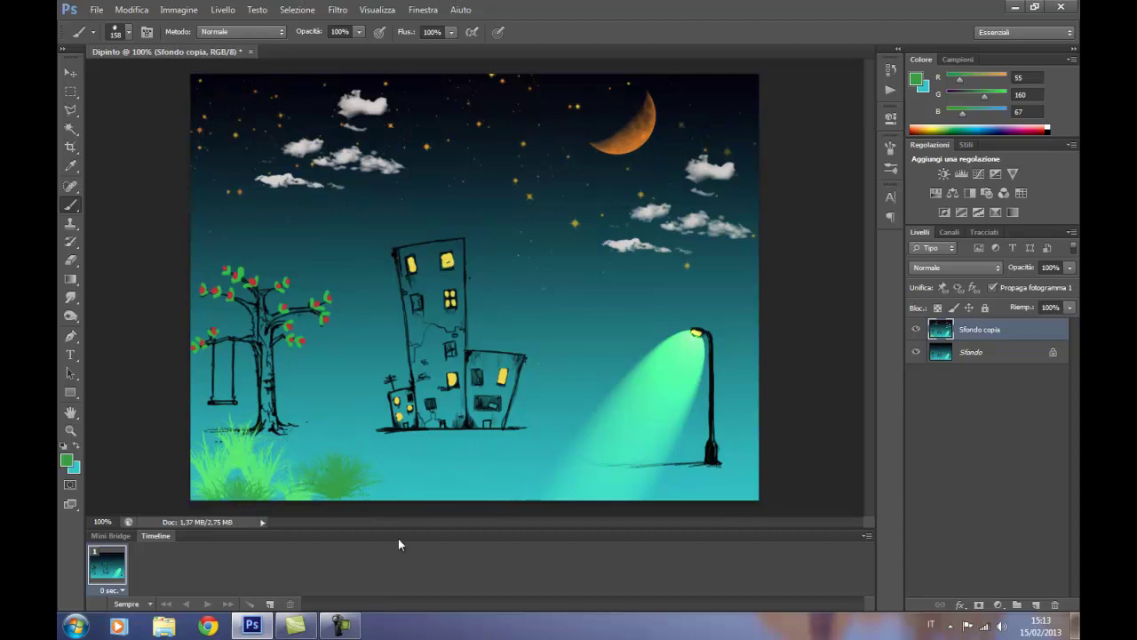
left_click(306, 446)
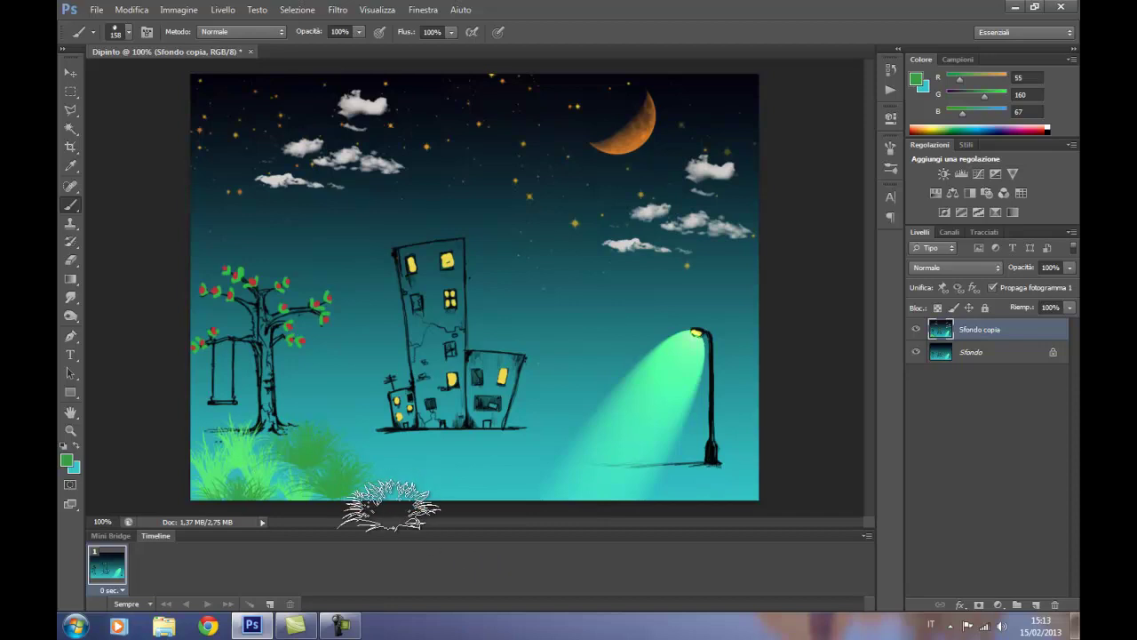
- Set the foreground colour to medium green #5ab064
left_click(66, 459)
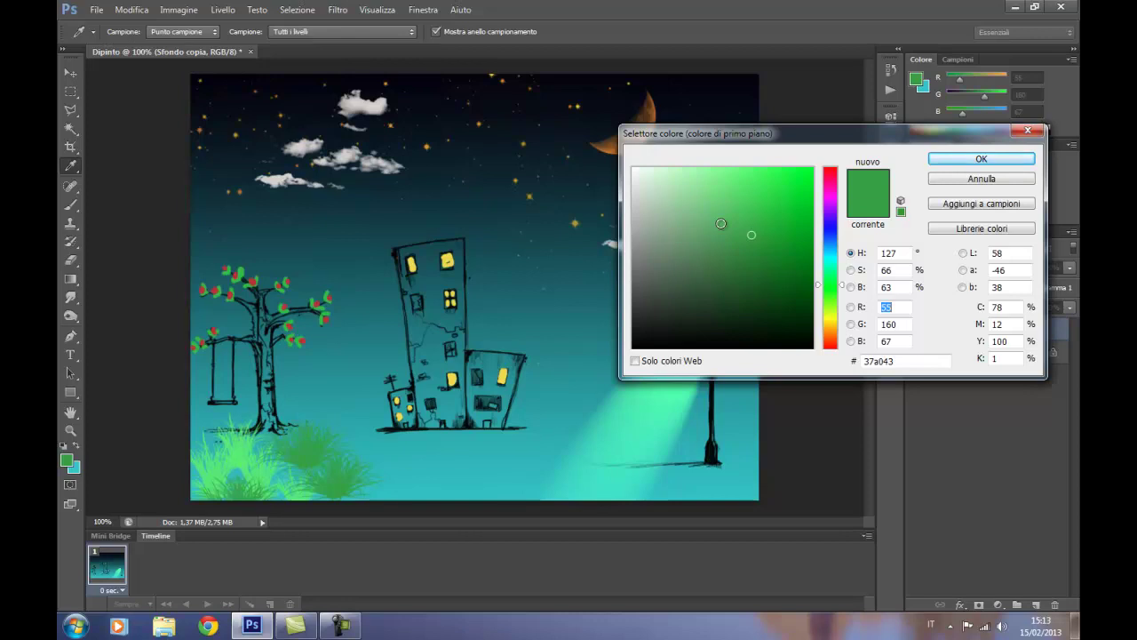
left_click(720, 223)
left_click(981, 161)
key("b")
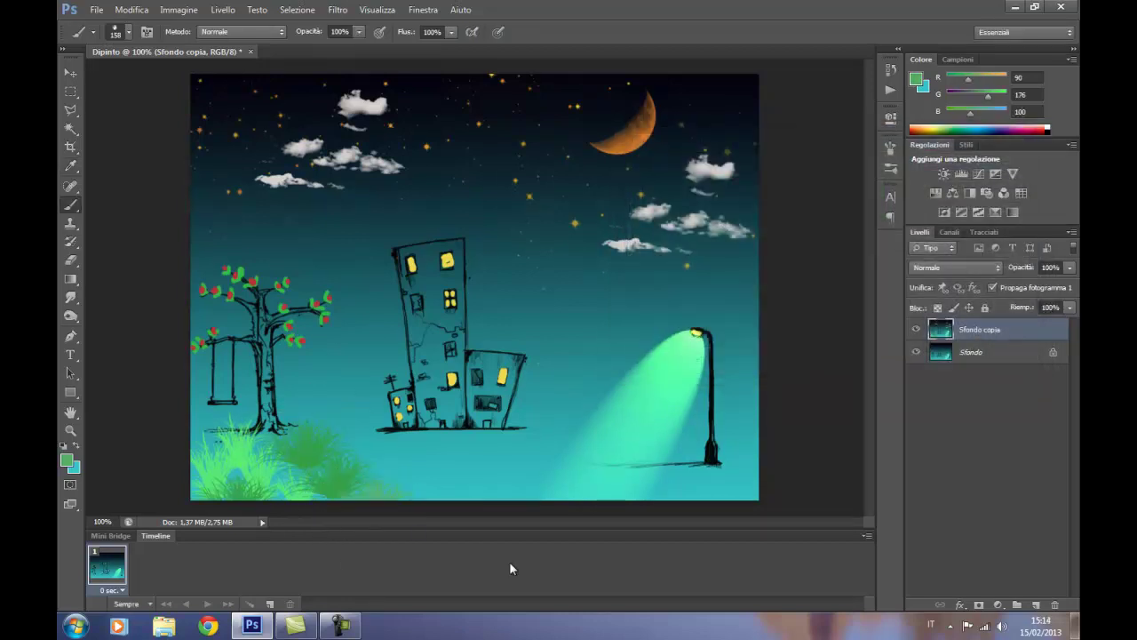
- Load the Pennelli effetti speciali brush set and select its first brush tip
left_click(129, 34)
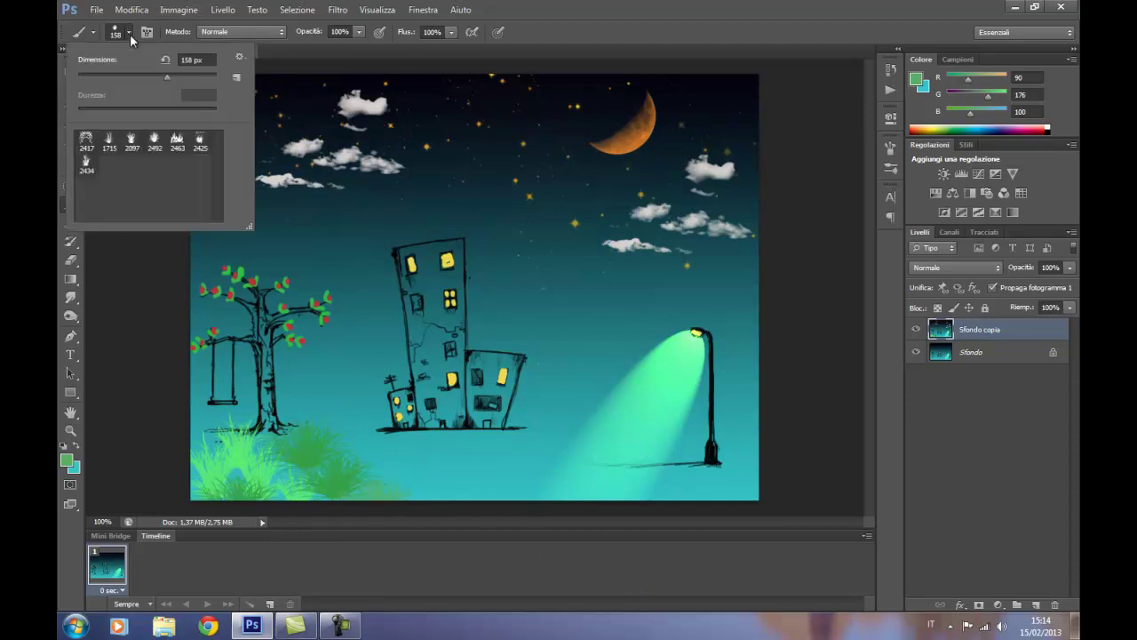
left_click(243, 57)
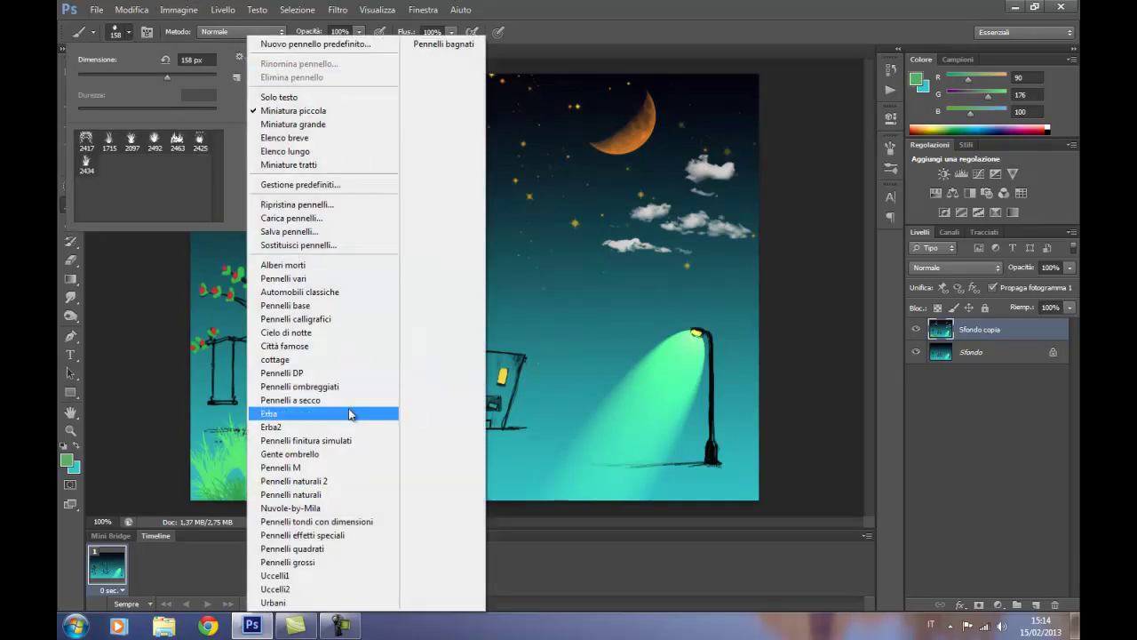
left_click(354, 536)
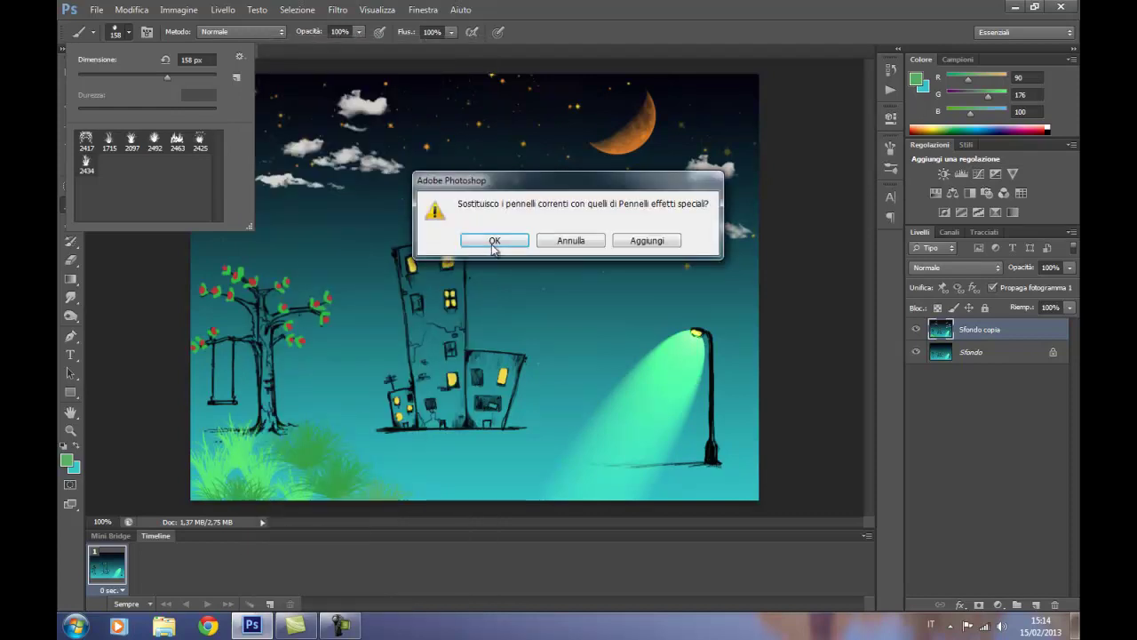
left_click(494, 241)
left_click(86, 140)
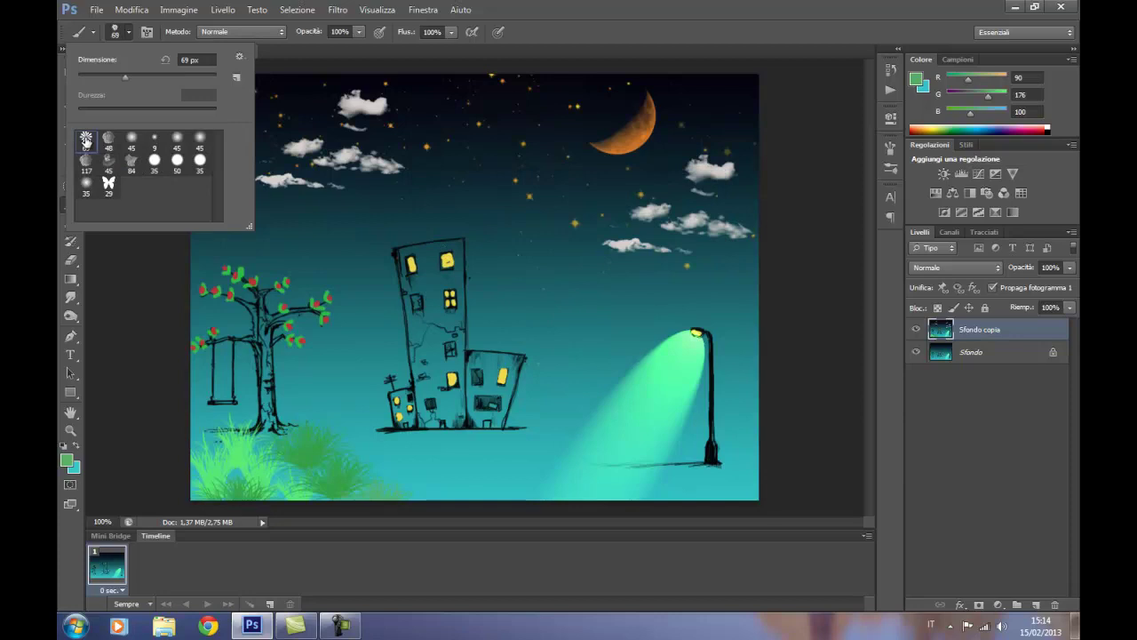
- Set the foreground colour to pink (230, 111, 244)
left_click(68, 463)
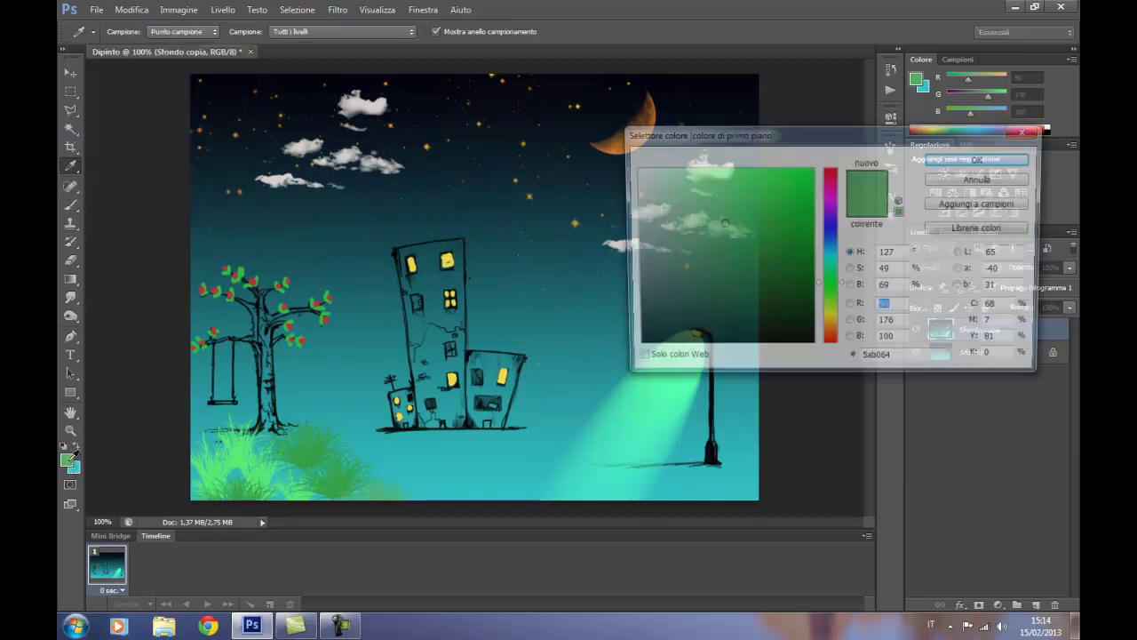
left_click_drag(829, 207, 829, 201)
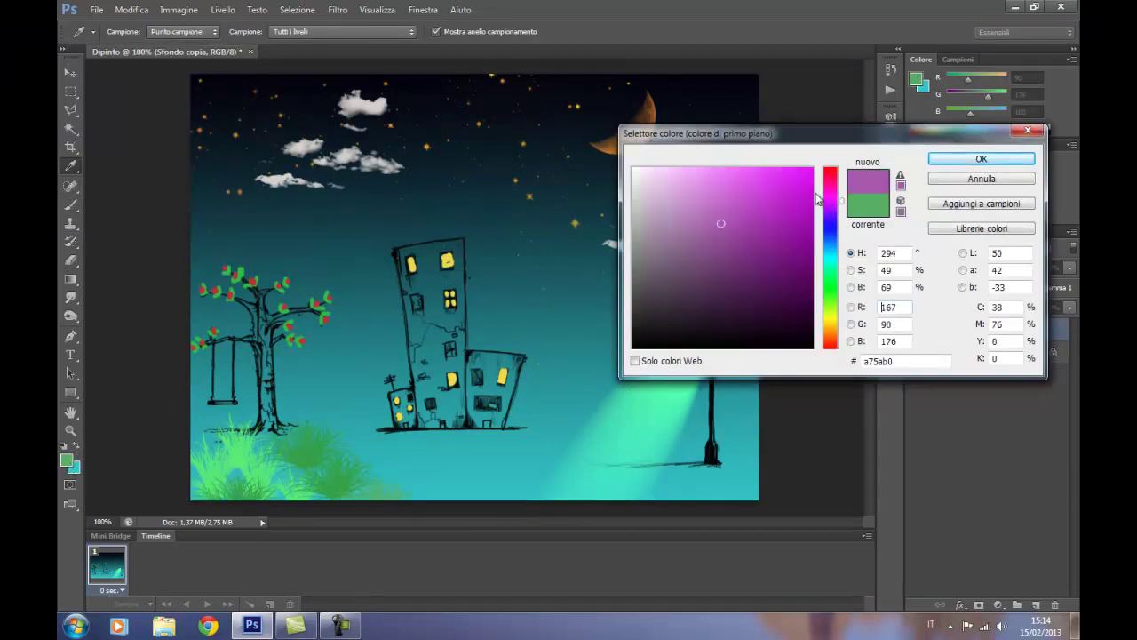
left_click(732, 175)
left_click(951, 160)
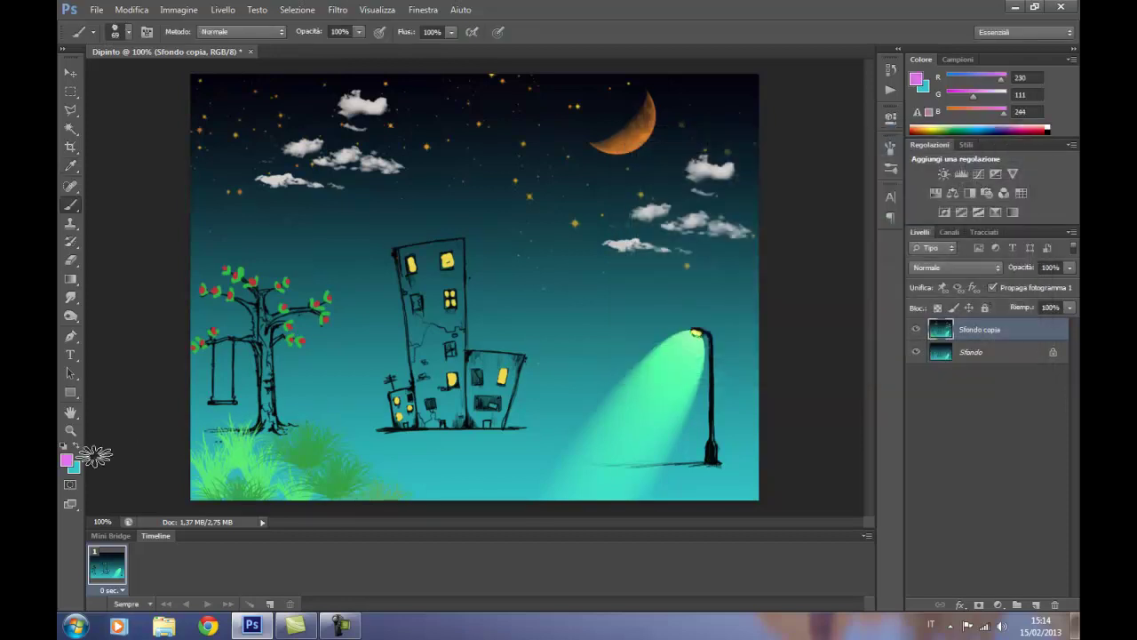
- Make the background colour pale yellow, keeping pink as the foreground
left_click(75, 447)
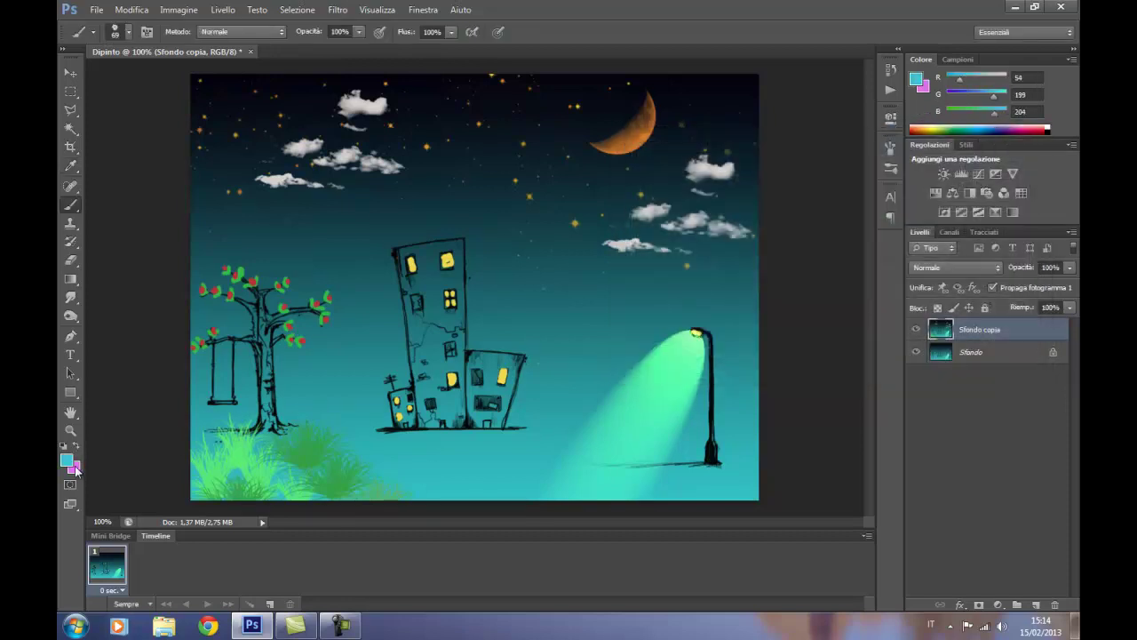
left_click(65, 462)
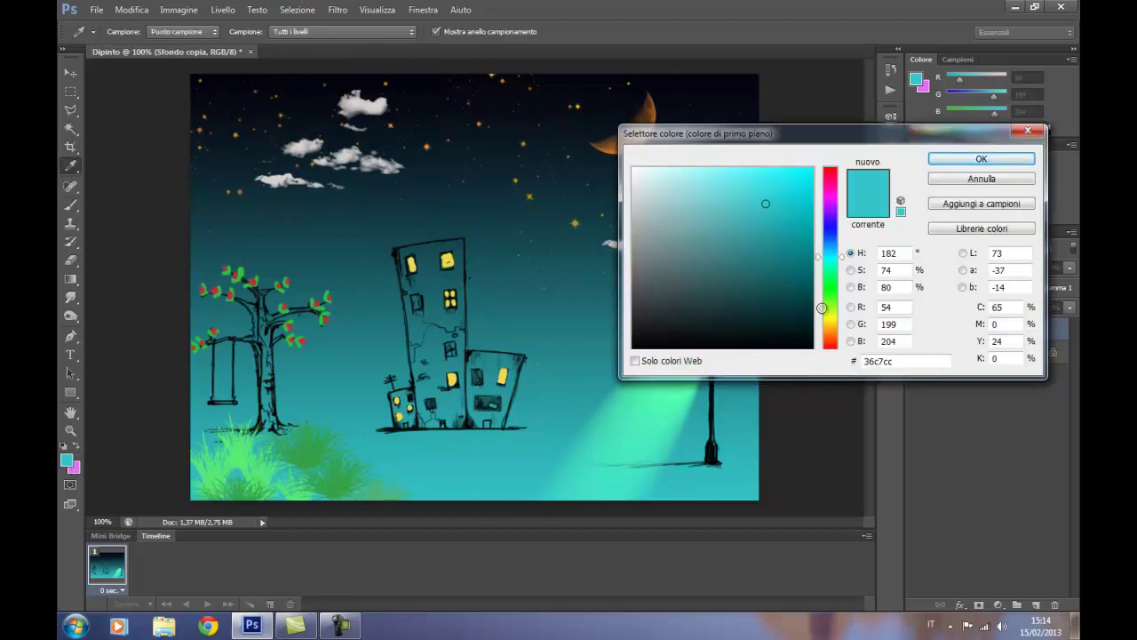
left_click(835, 316)
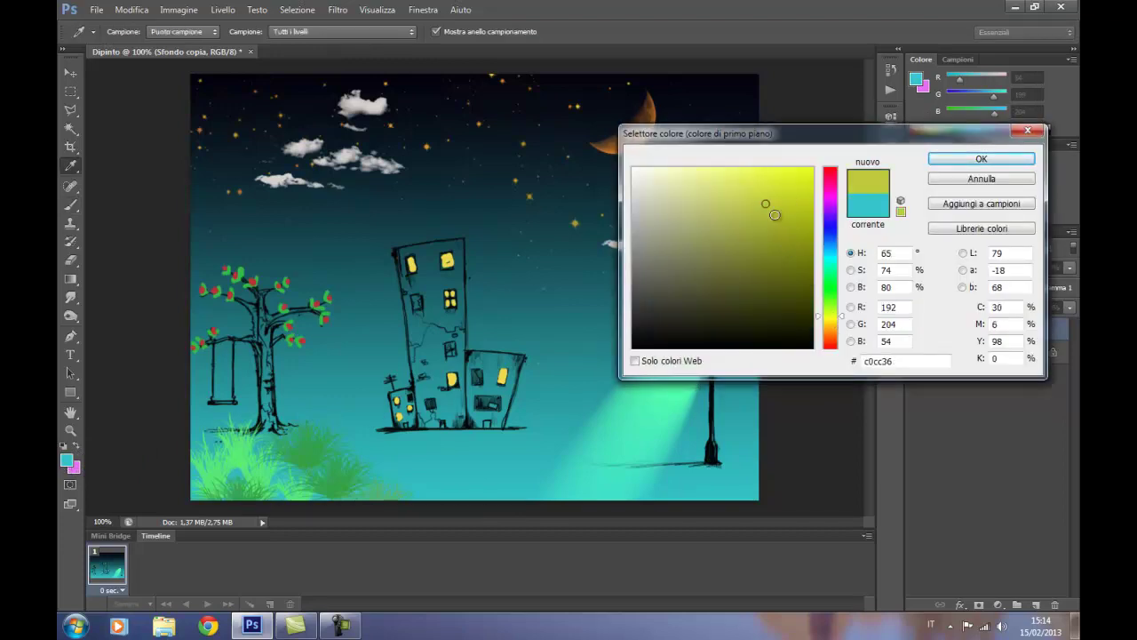
left_click_drag(731, 187, 709, 175)
left_click(981, 158)
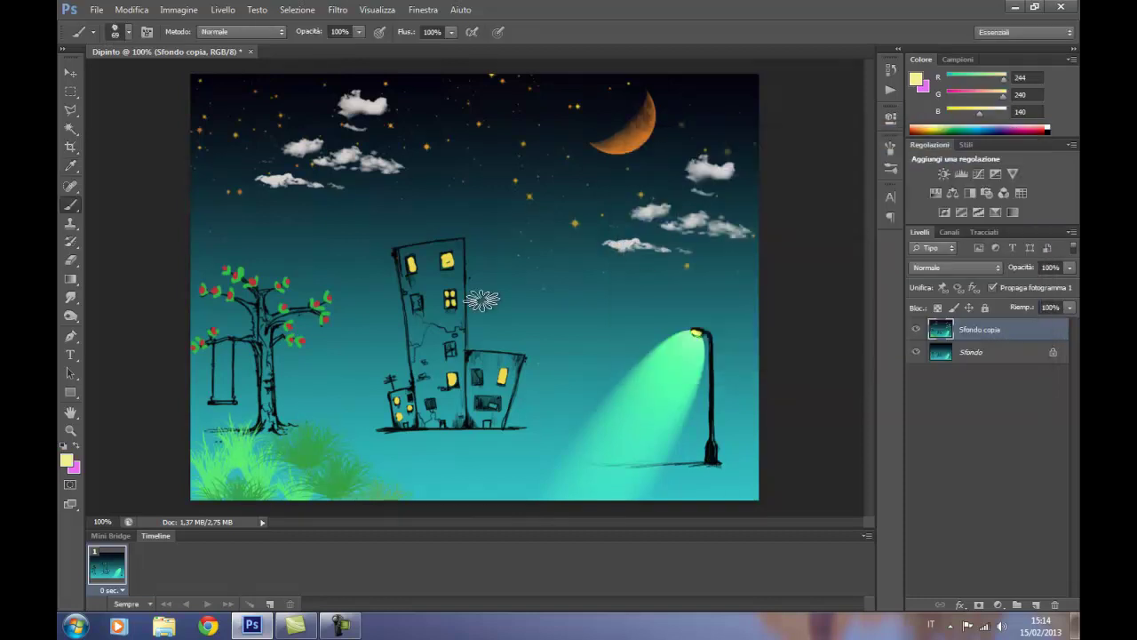
left_click(75, 448)
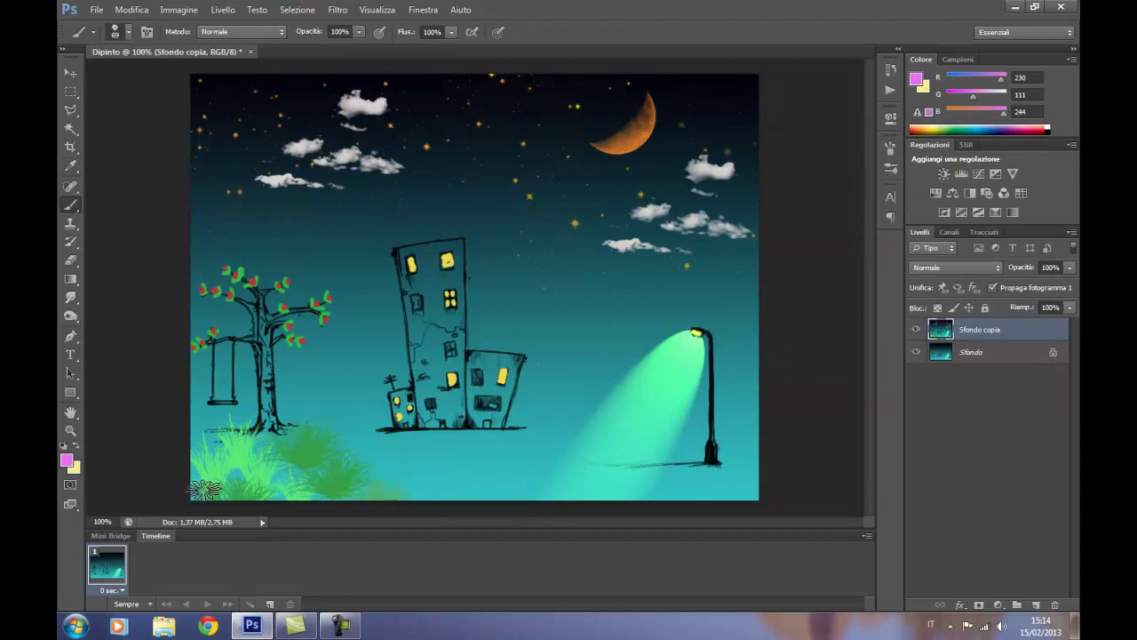
- Paint pink flowers at the grass's bottom-left, then shrink the brush to 41 px
left_click_drag(203, 489, 239, 485)
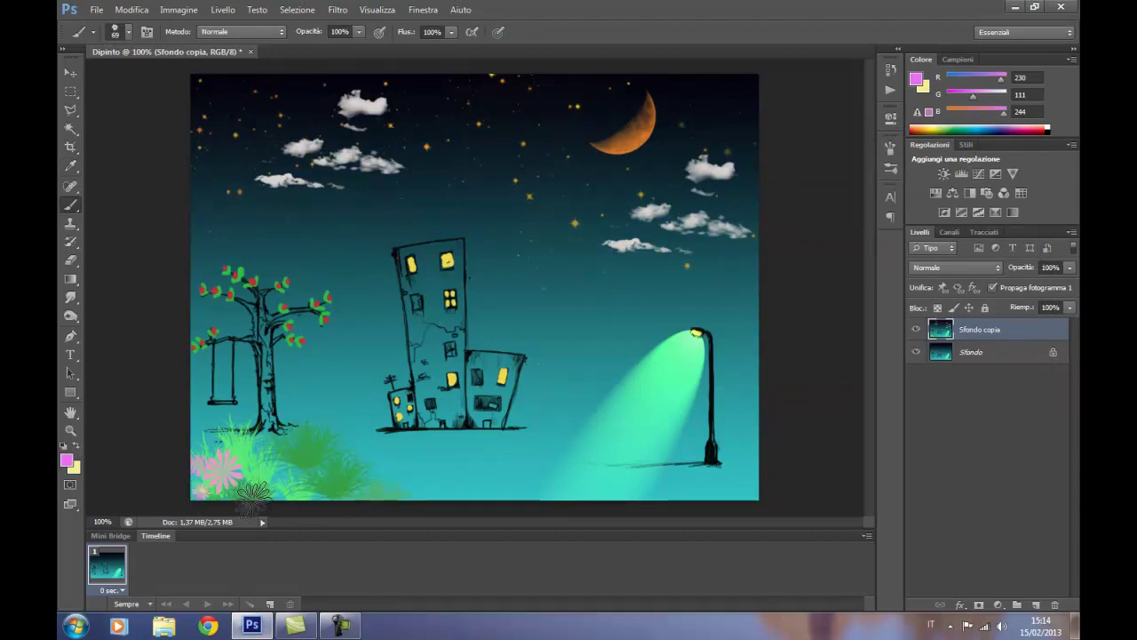
left_click(126, 34)
left_click(119, 76)
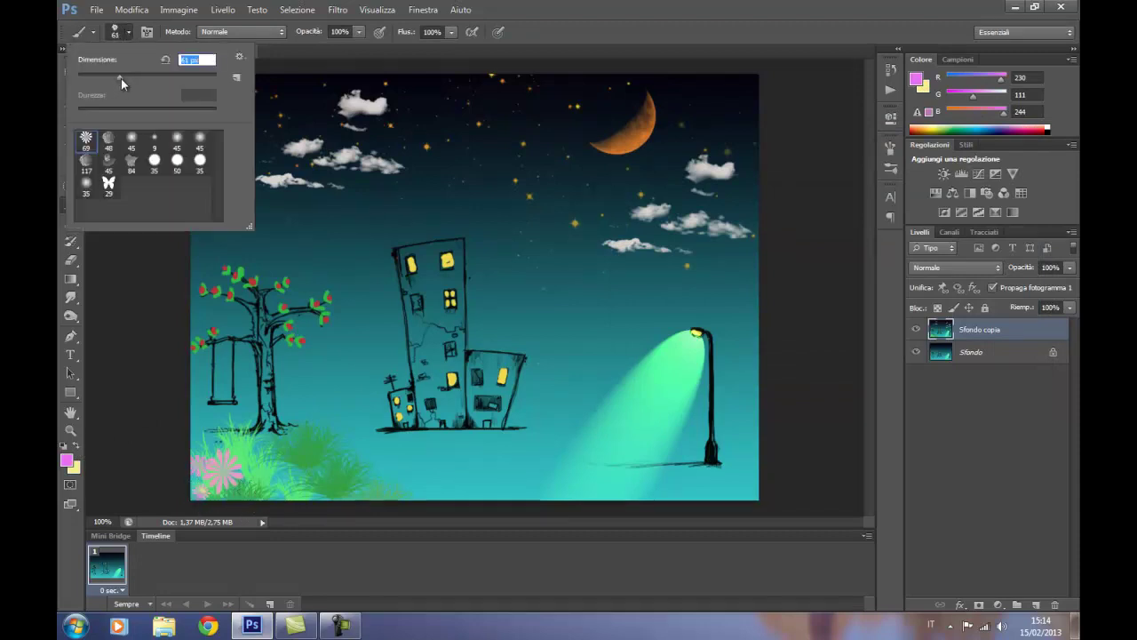
key("Return")
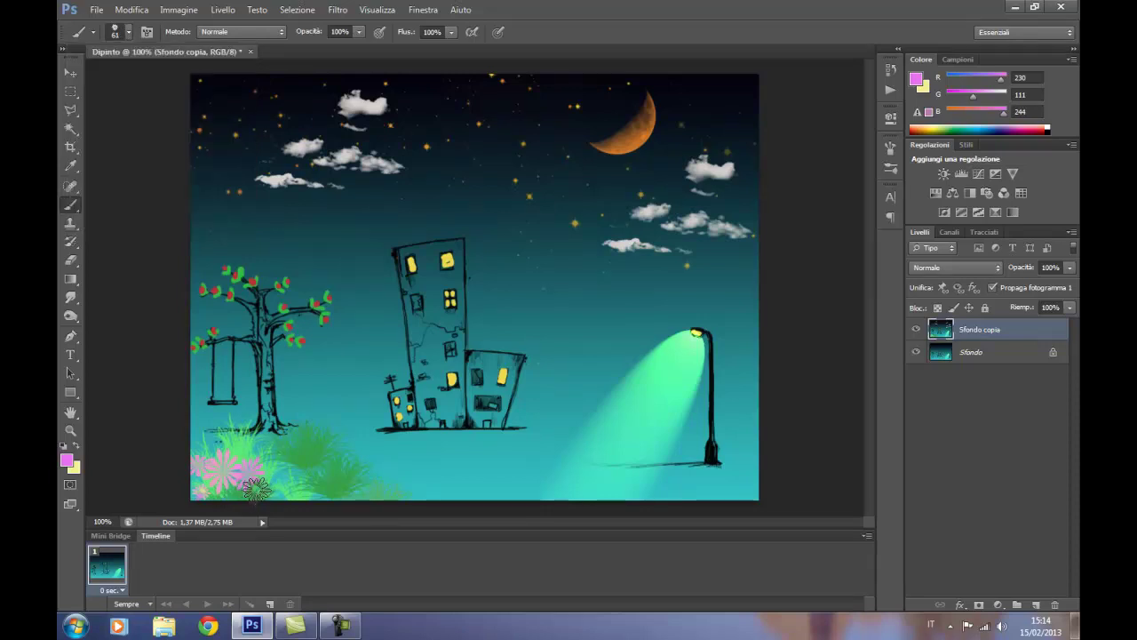
left_click(127, 31)
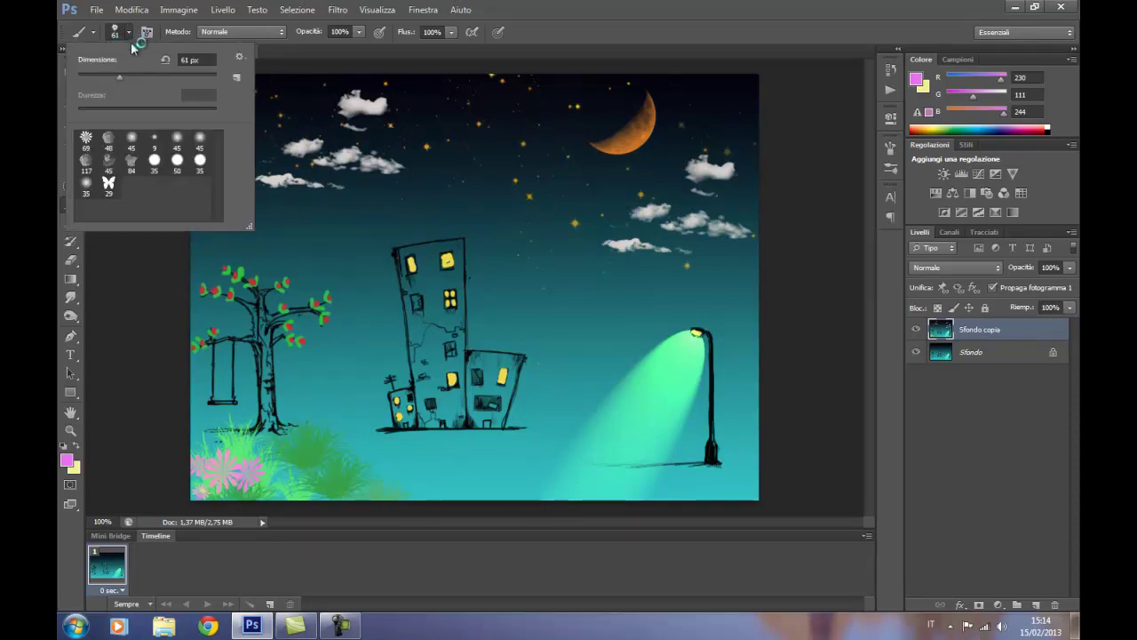
left_click_drag(108, 78, 105, 77)
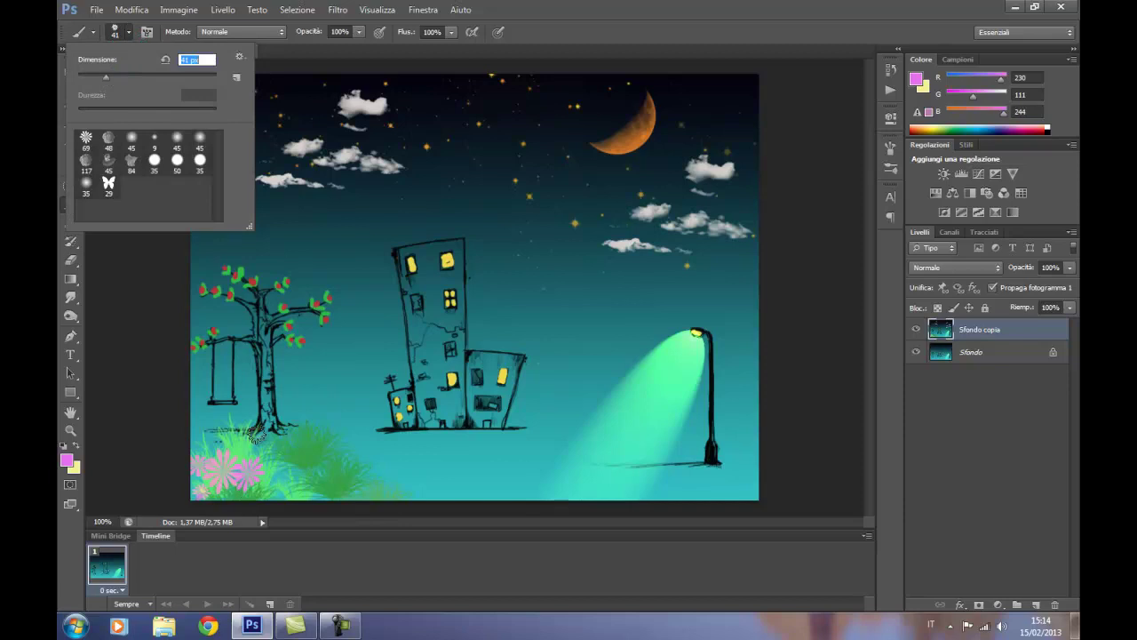
key("Return")
- Scatter small flowers across the grass from its left edge to the right
left_click(279, 487)
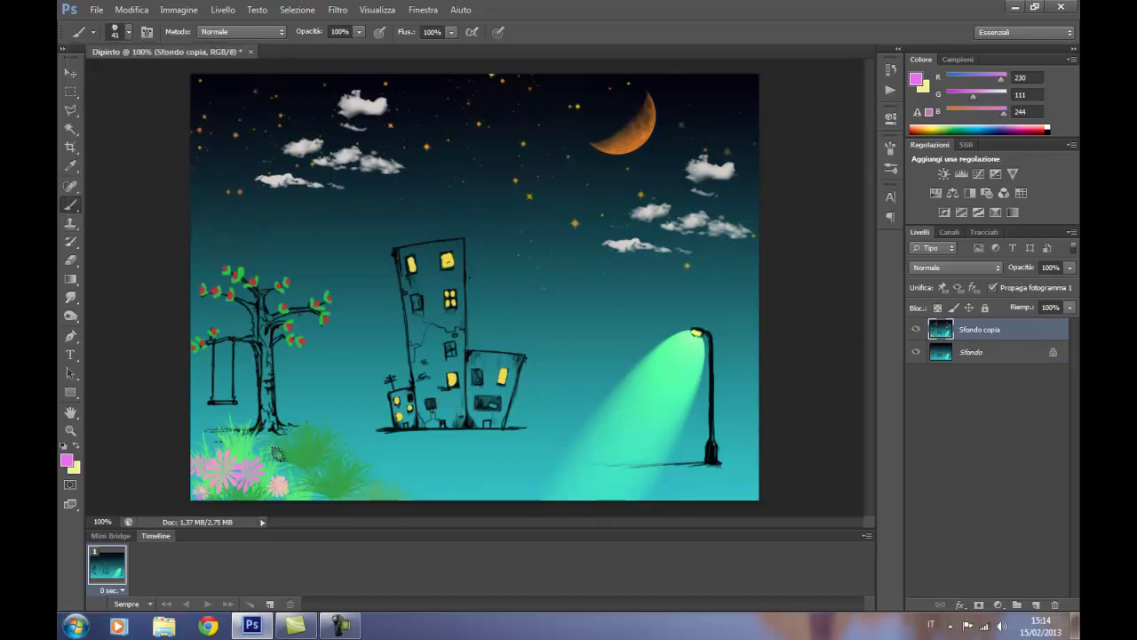
left_click_drag(277, 460, 357, 502)
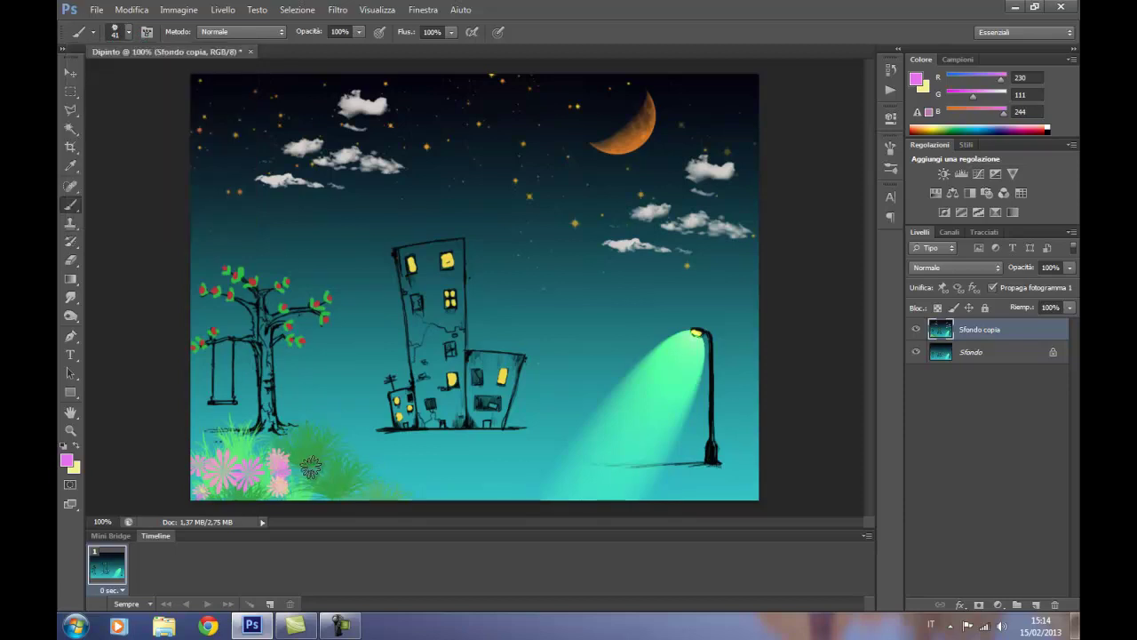
left_click(333, 492)
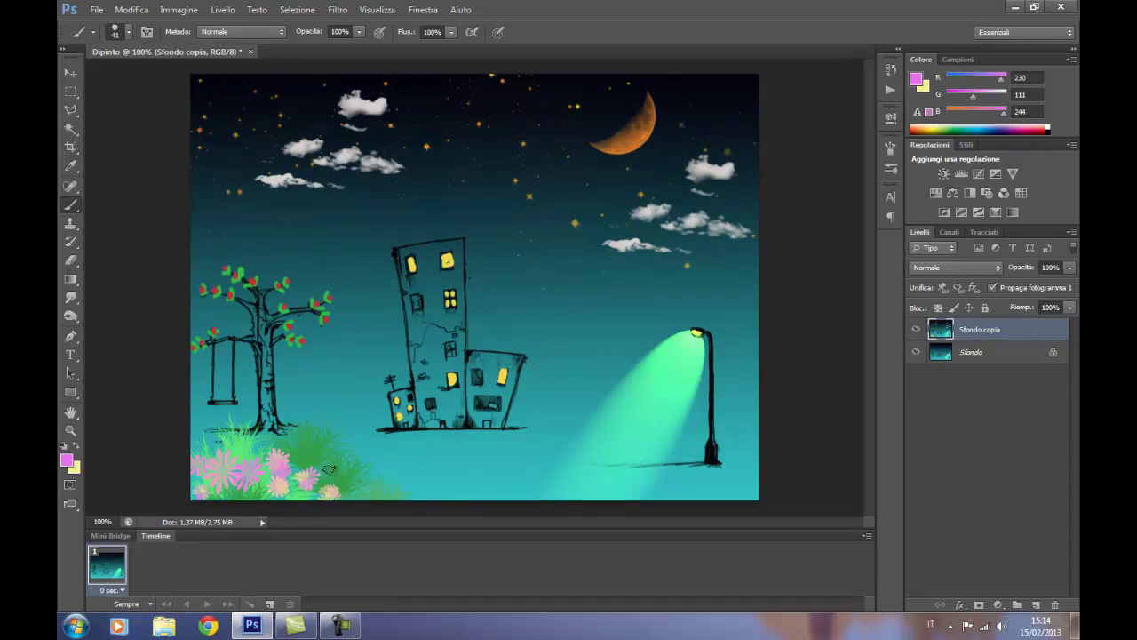
left_click(320, 448)
left_click_drag(363, 492, 388, 494)
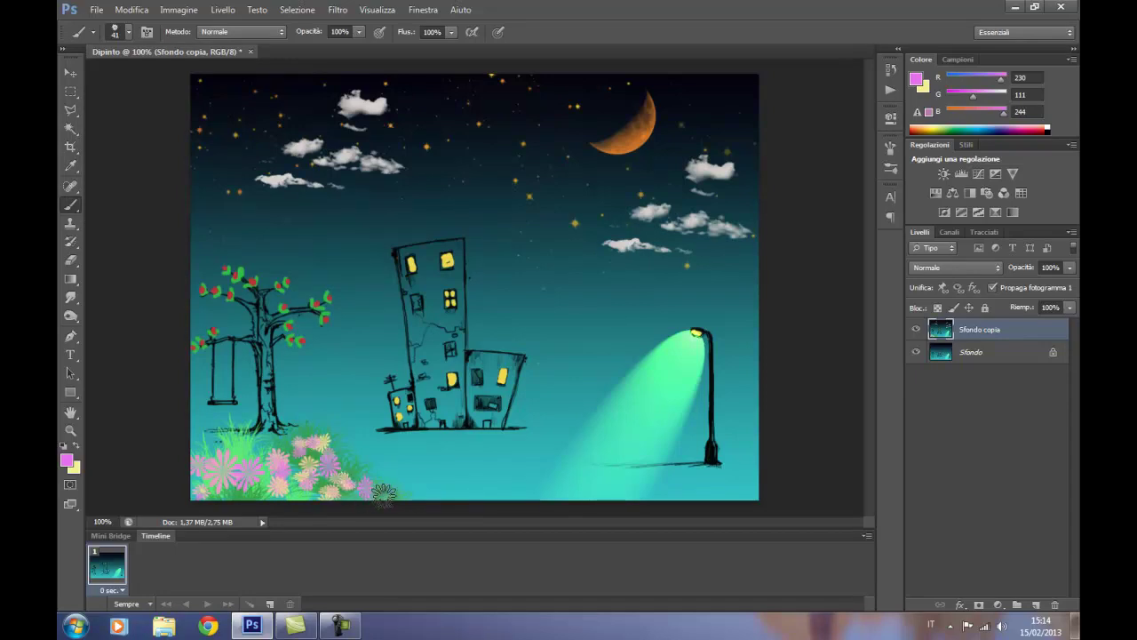
left_click(388, 494)
left_click(400, 478)
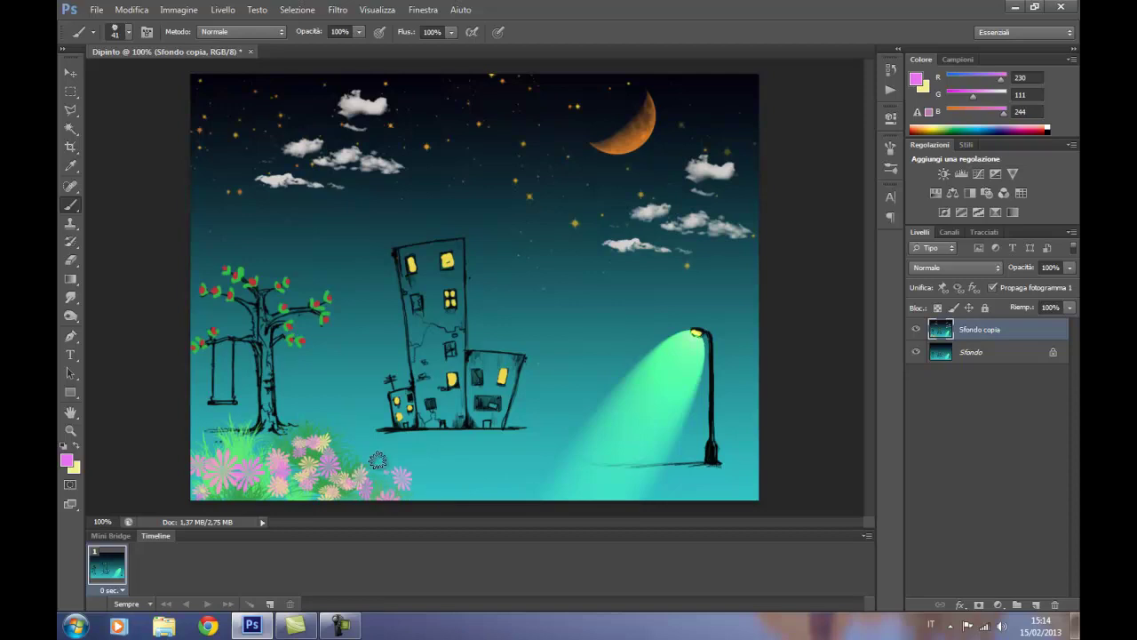
left_click(348, 449)
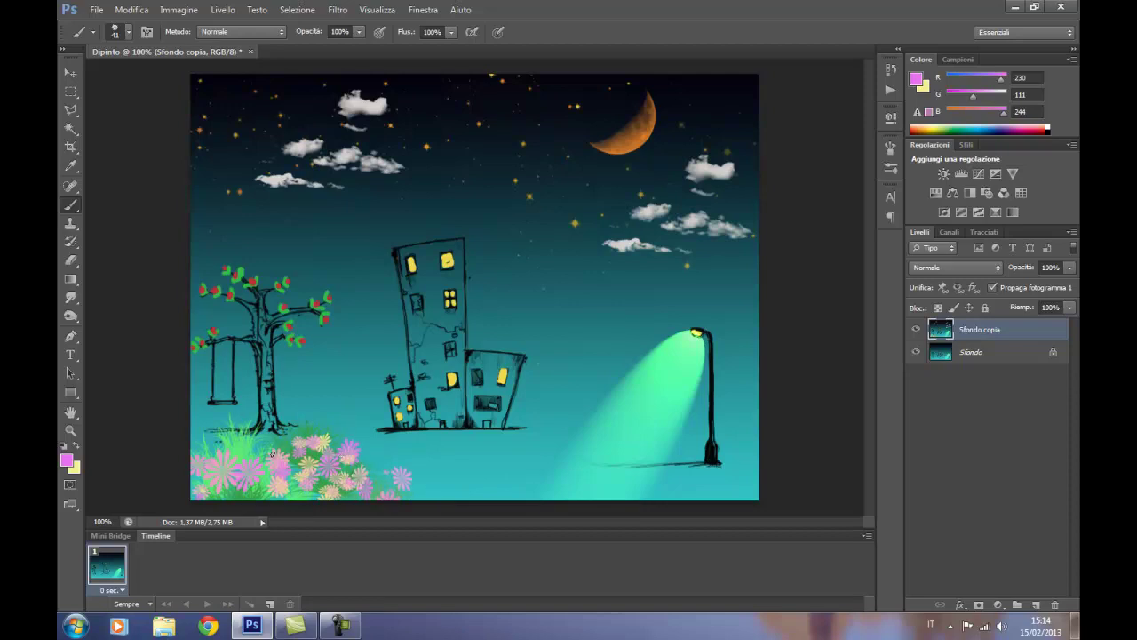
left_click(227, 441)
left_click(201, 444)
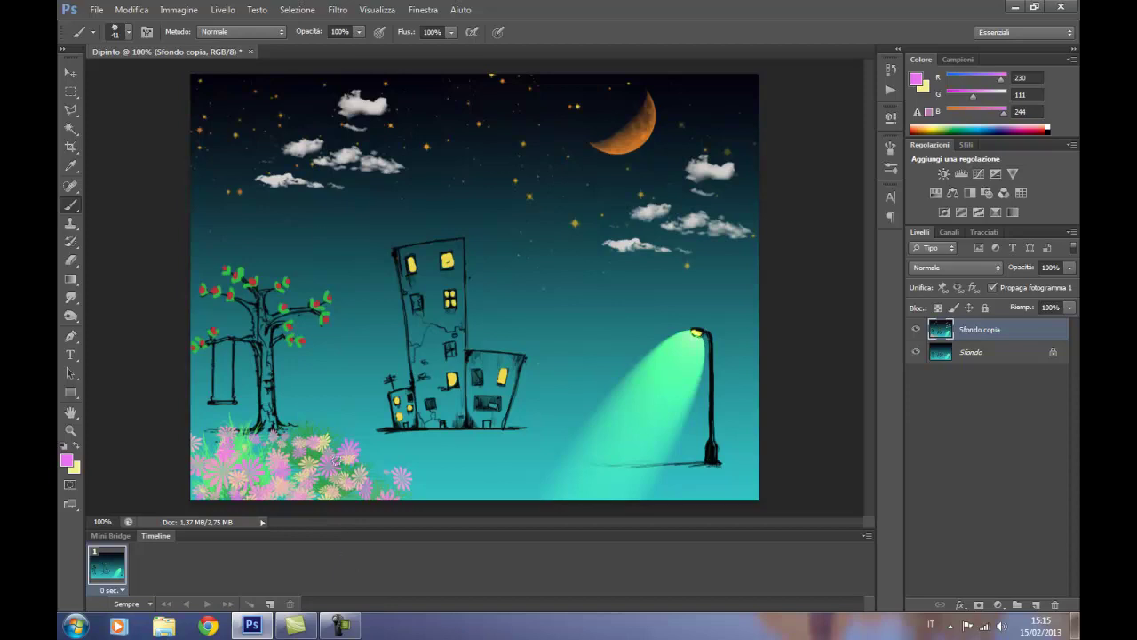
- Apply the Dipinto a olio (Oil Paint) filter with its default settings
left_click(338, 11)
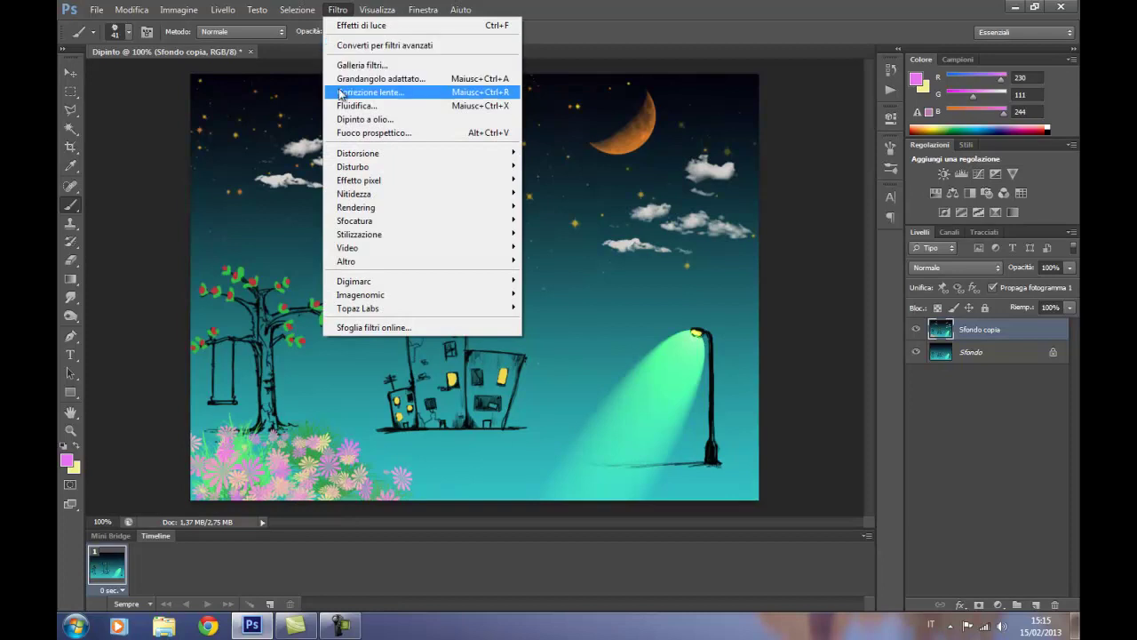
left_click(345, 121)
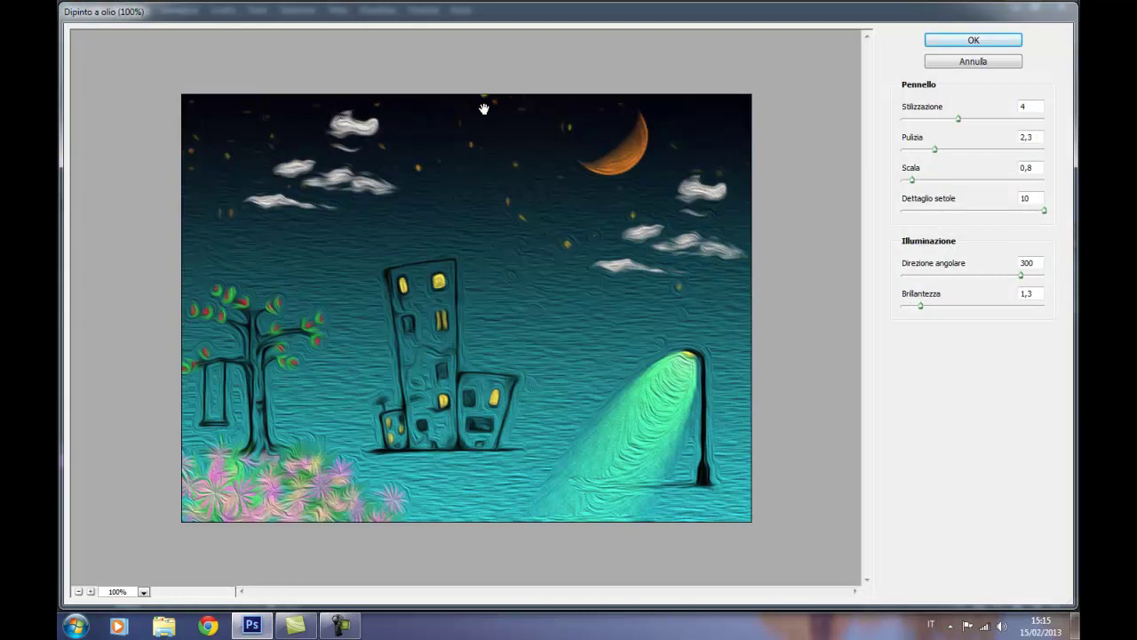
left_click(971, 41)
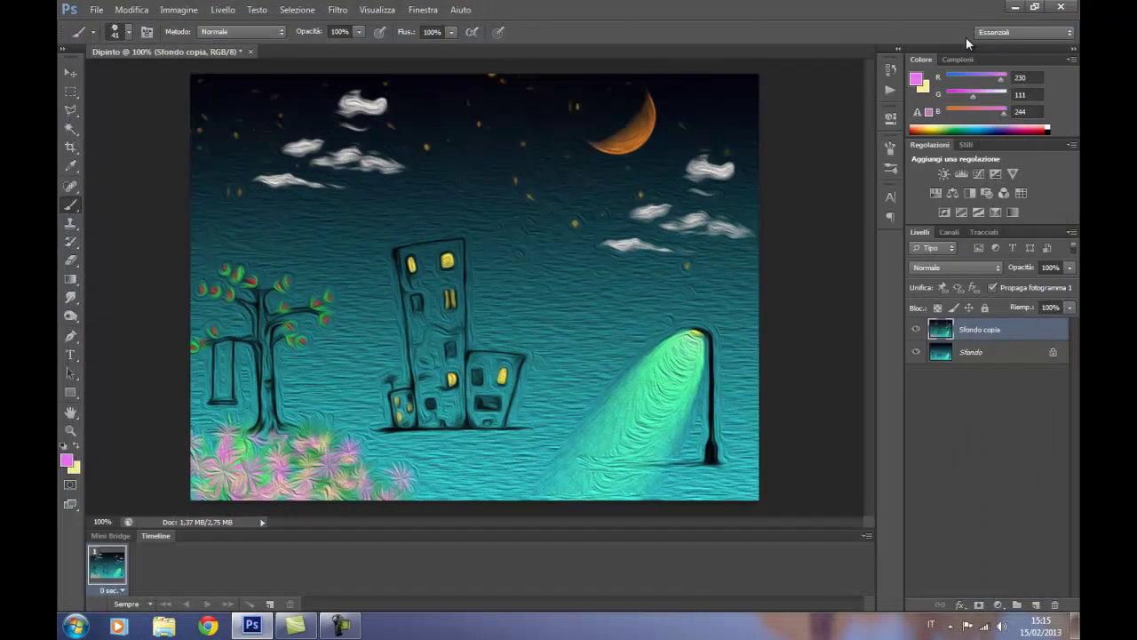
- Add a Curves adjustment layer with an Auto curve to brighten the scene
left_click(978, 173)
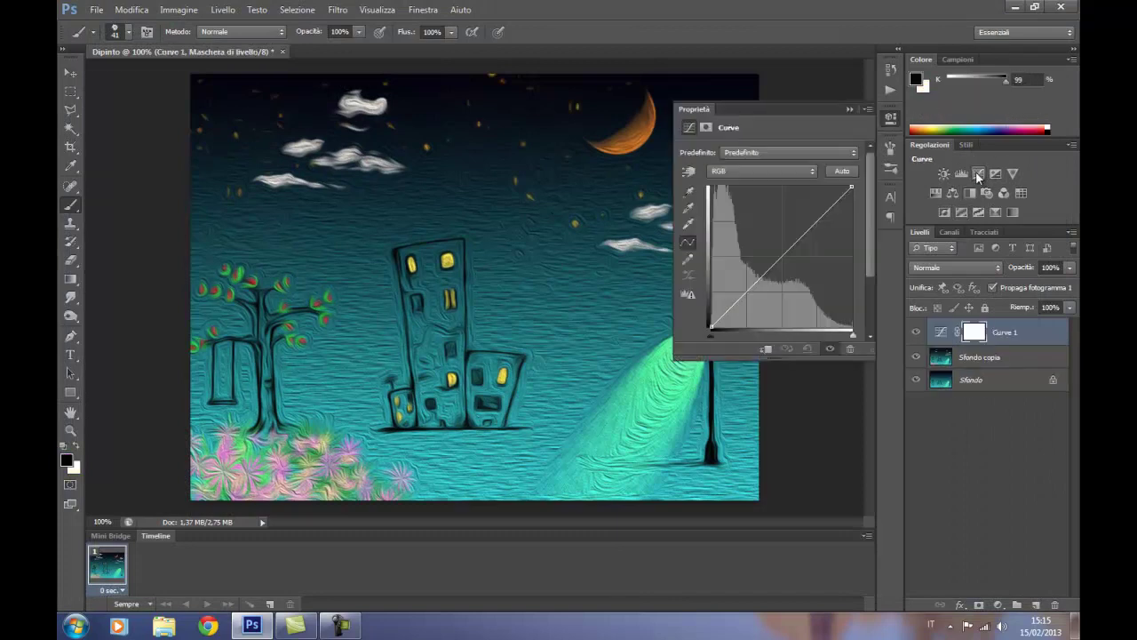
left_click(837, 168)
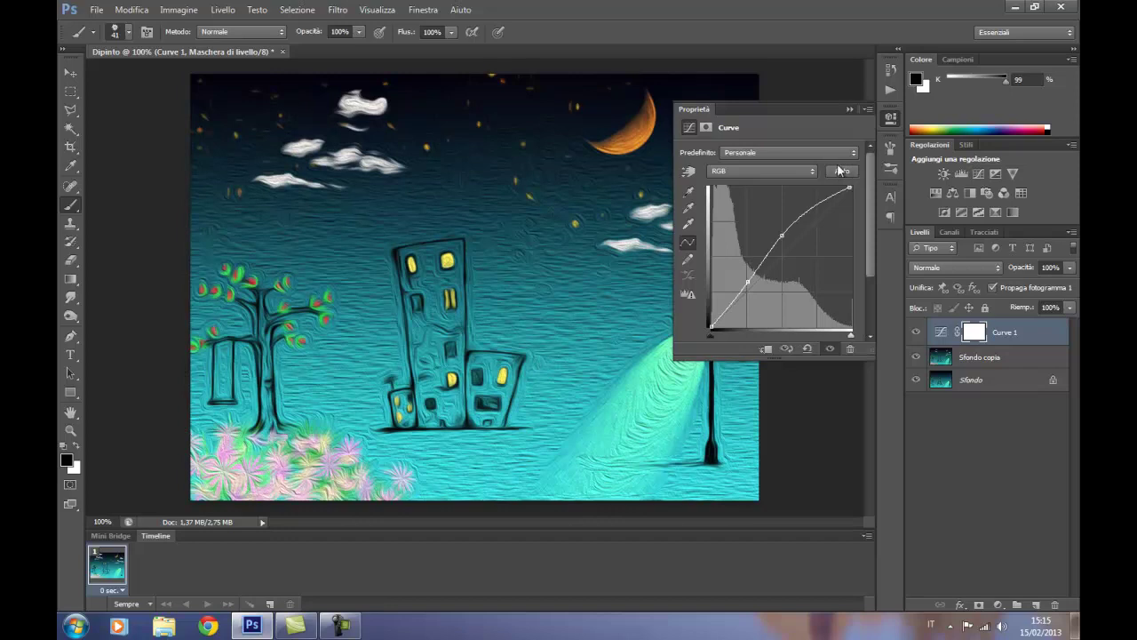
left_click(847, 108)
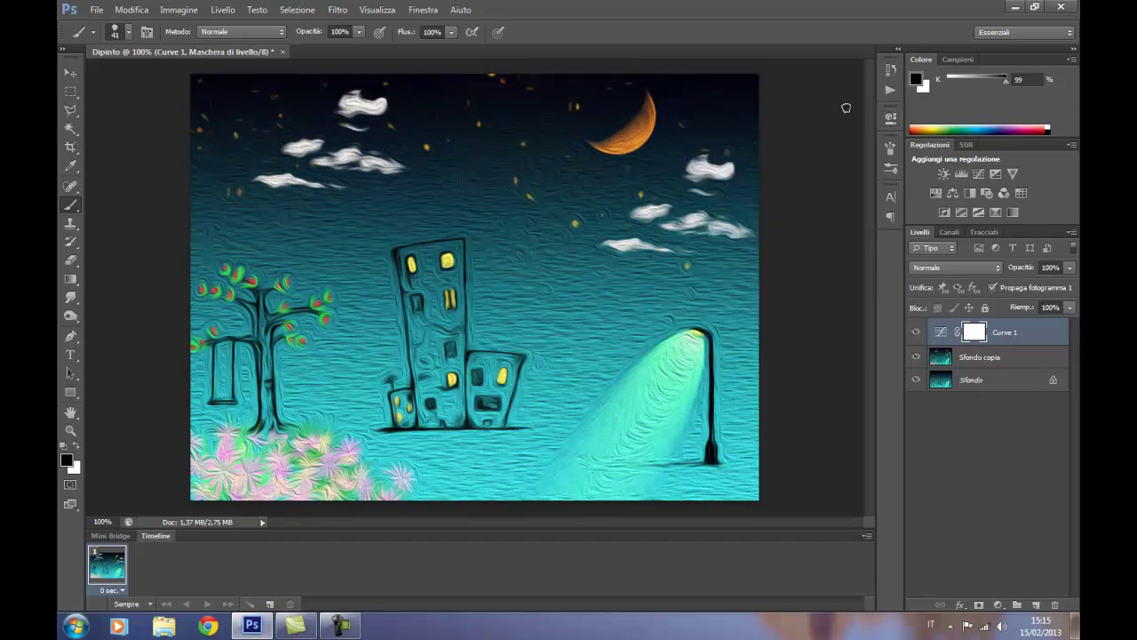